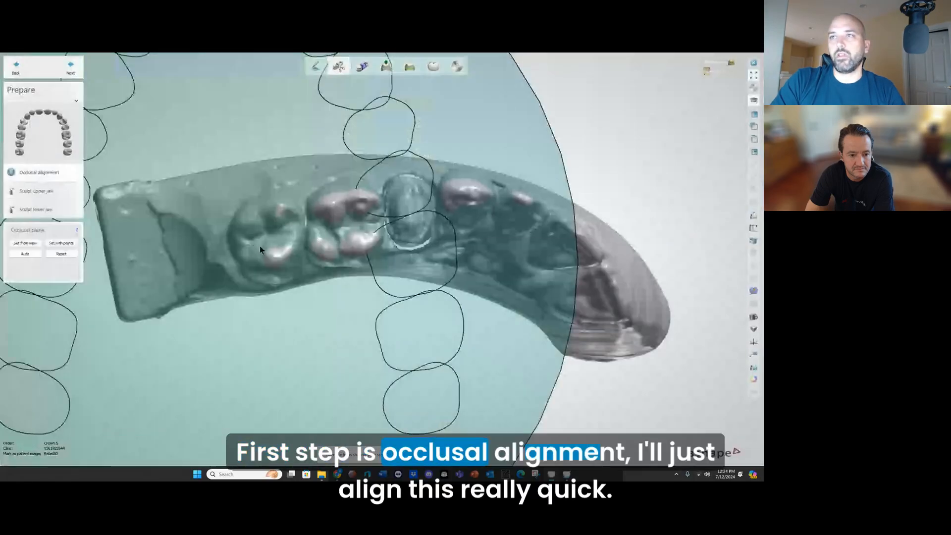
Step: Align the occlusal plane and arch template with the upper teeth, check them against the lower jaw, and complete occlusal alignment
scroll(260, 246, "down", 8)
left_click_drag(266, 132, 378, 224)
left_click_drag(292, 210, 343, 252)
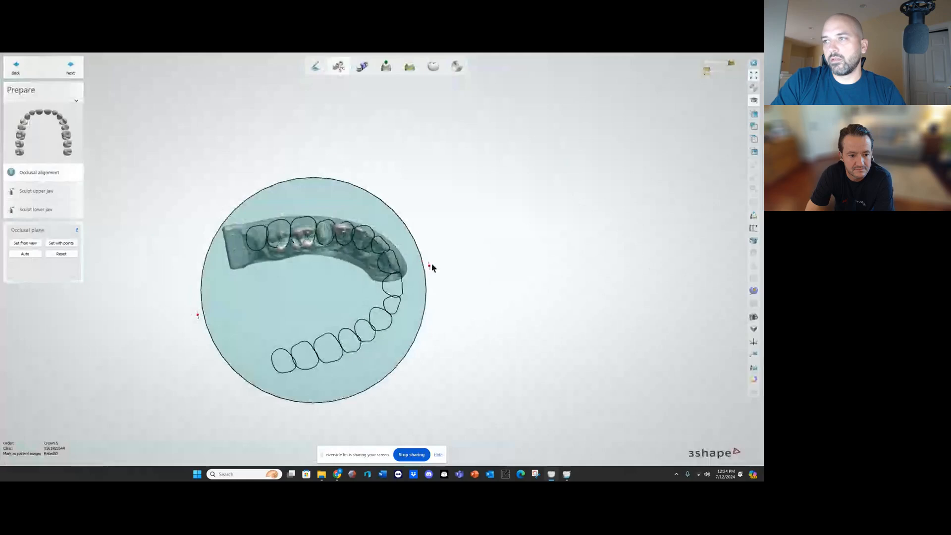
left_click_drag(429, 266, 426, 259)
right_click_drag(377, 260, 394, 277)
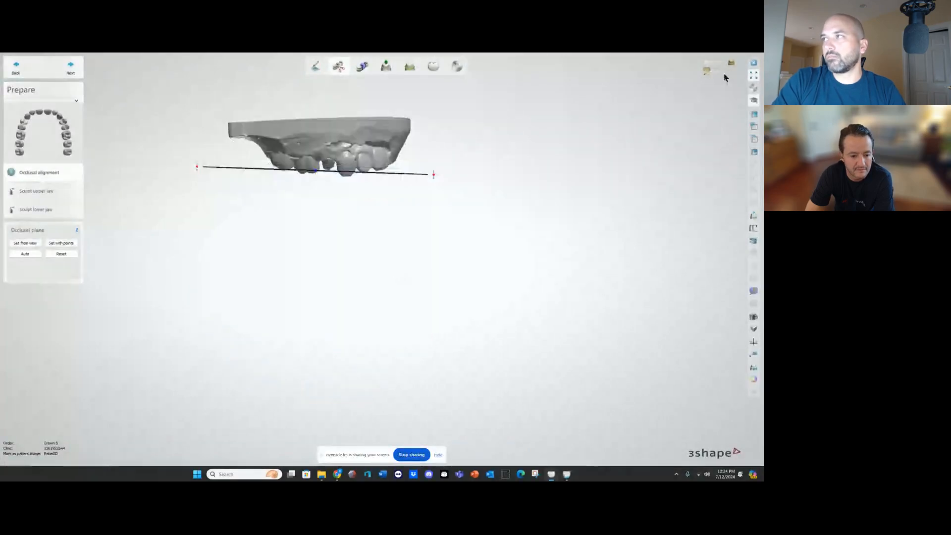
left_click(733, 72)
middle_click_drag(444, 106, 433, 146)
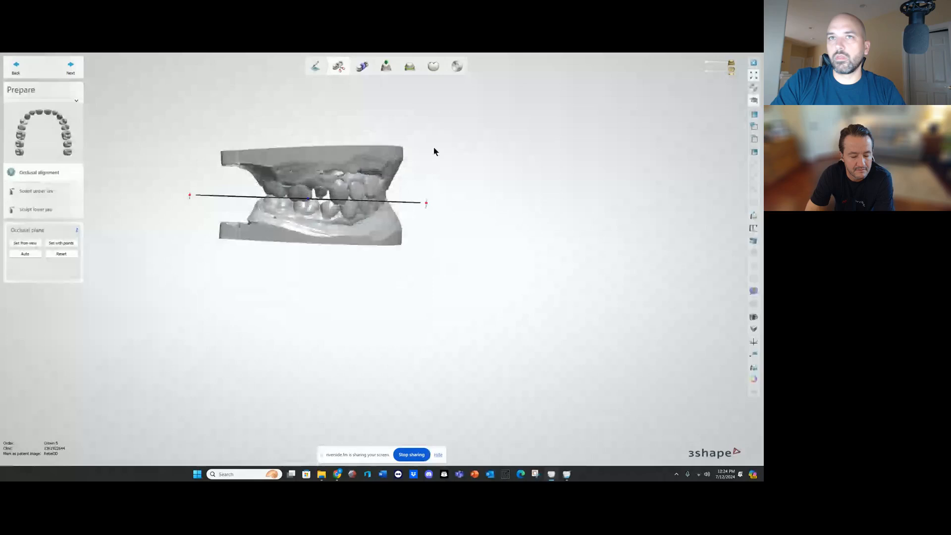
left_click(75, 69)
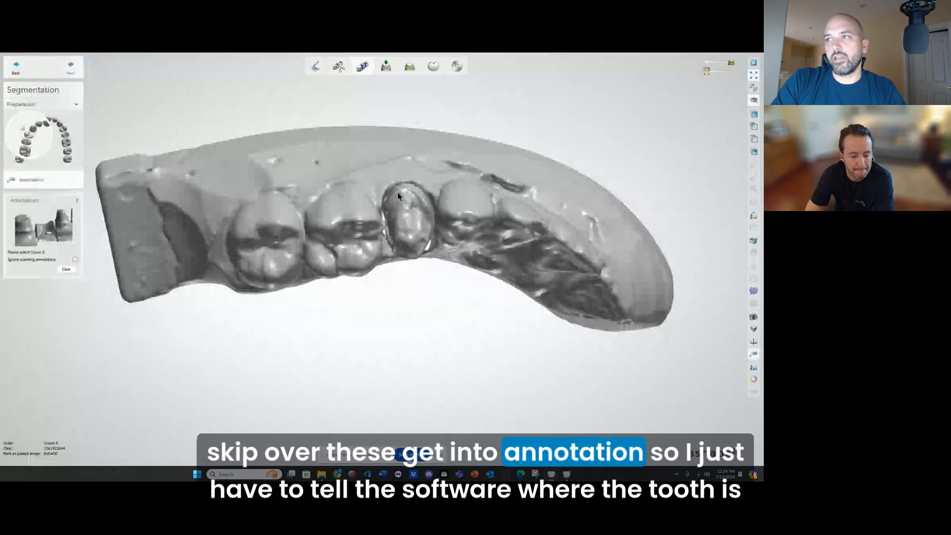
Step: Annotate the prepared tooth as Crown 5 and accept its insertion direction
left_click(407, 190)
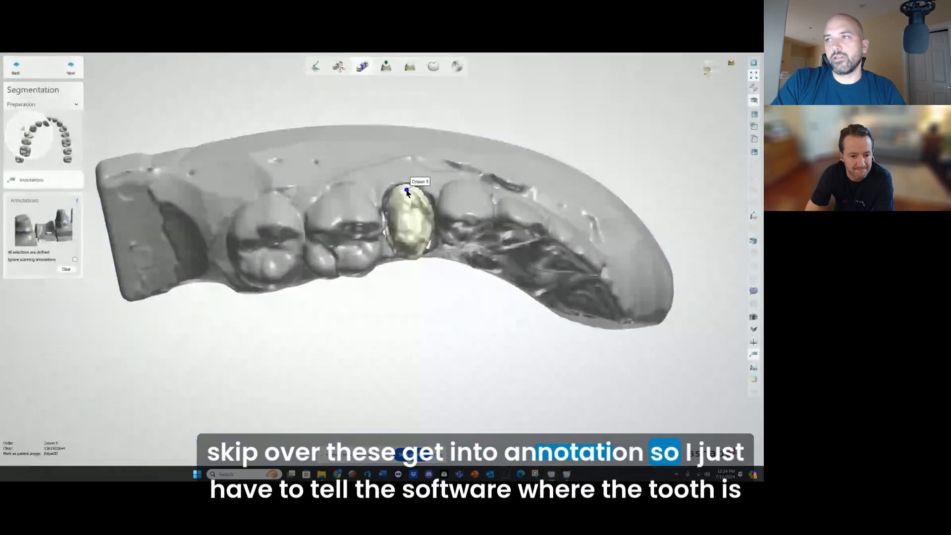
left_click(72, 73)
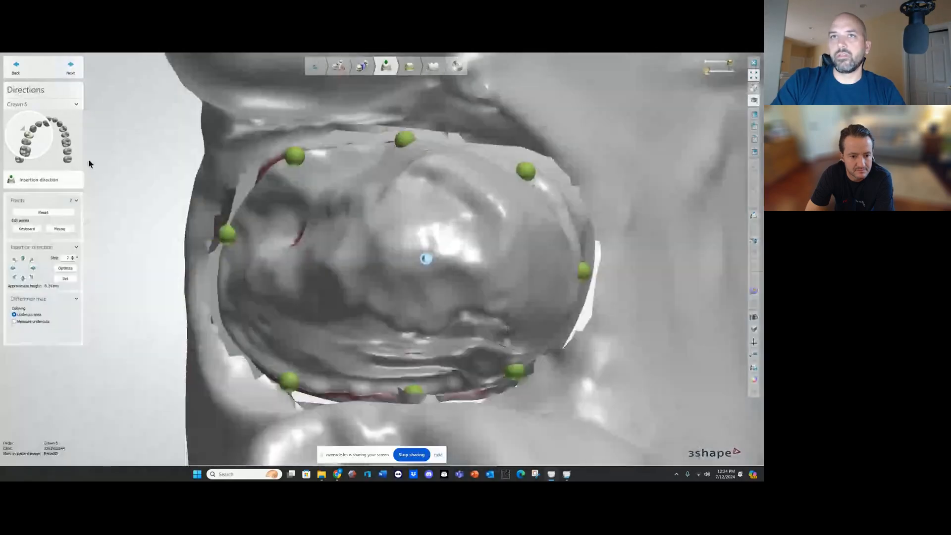
left_click(71, 68)
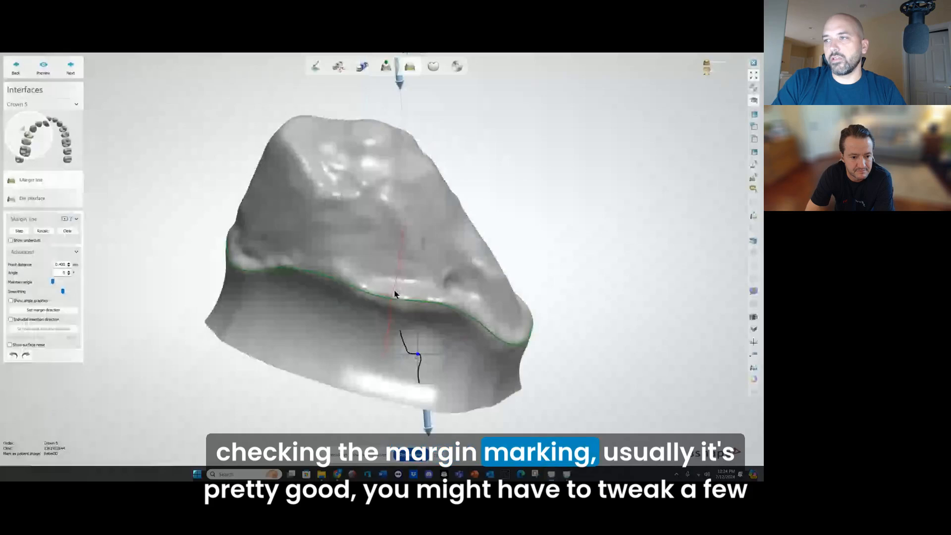
Step: Inspect the margin line around the Crown 5 die, then accept the margin and the die interface settings
right_click_drag(394, 294, 202, 271)
left_click(69, 70)
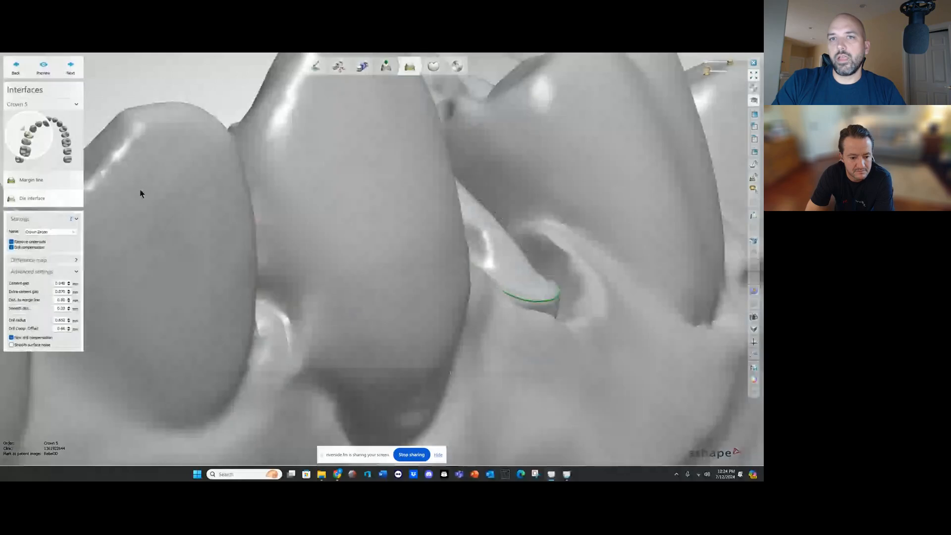
left_click(71, 69)
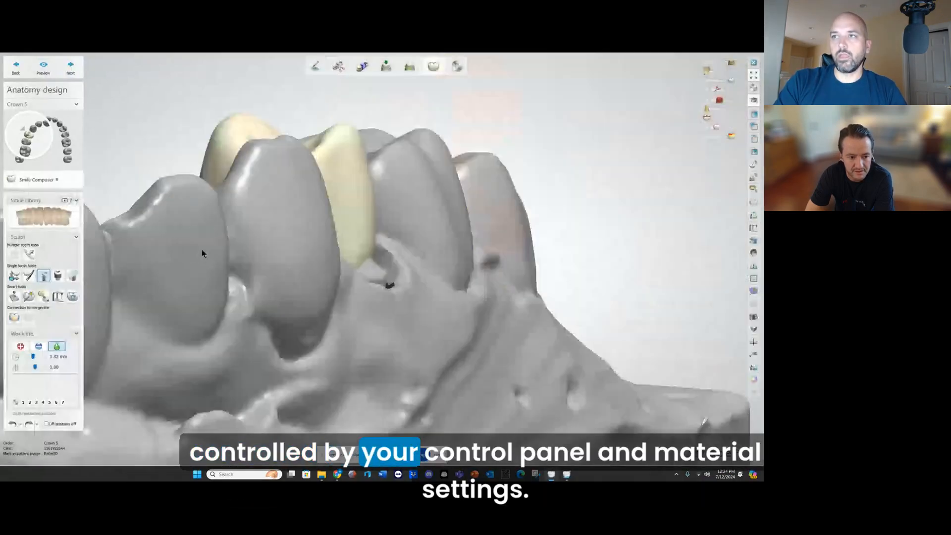
Step: Rotate, shift and widen Crown 5 in occlusal view with individual transformation so it fits between the neighbouring teeth
right_click_drag(201, 253, 266, 216)
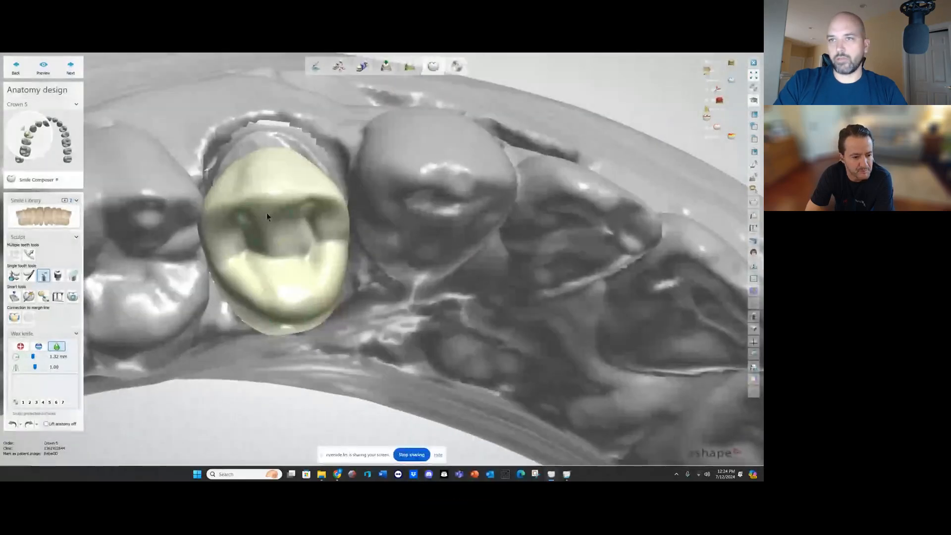
left_click(14, 276)
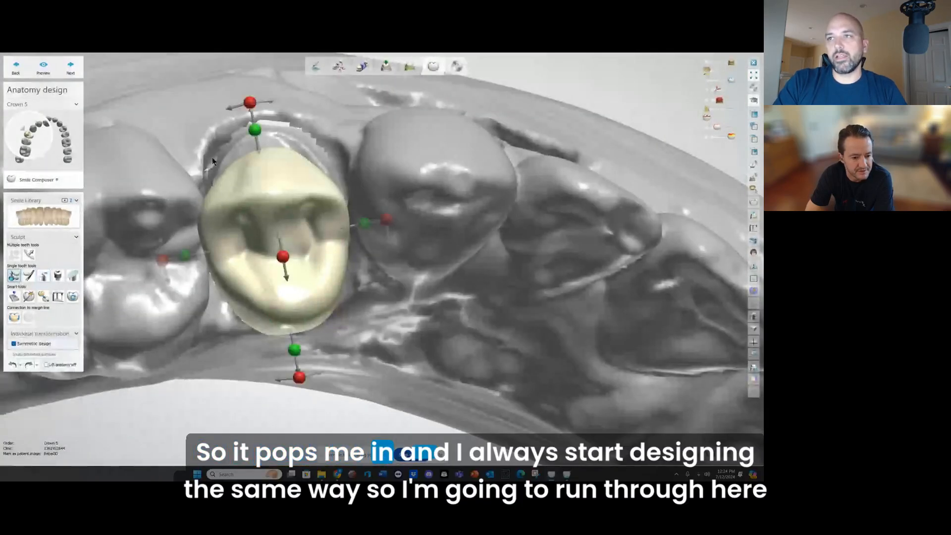
left_click_drag(250, 103, 268, 101)
left_click_drag(258, 181, 263, 170)
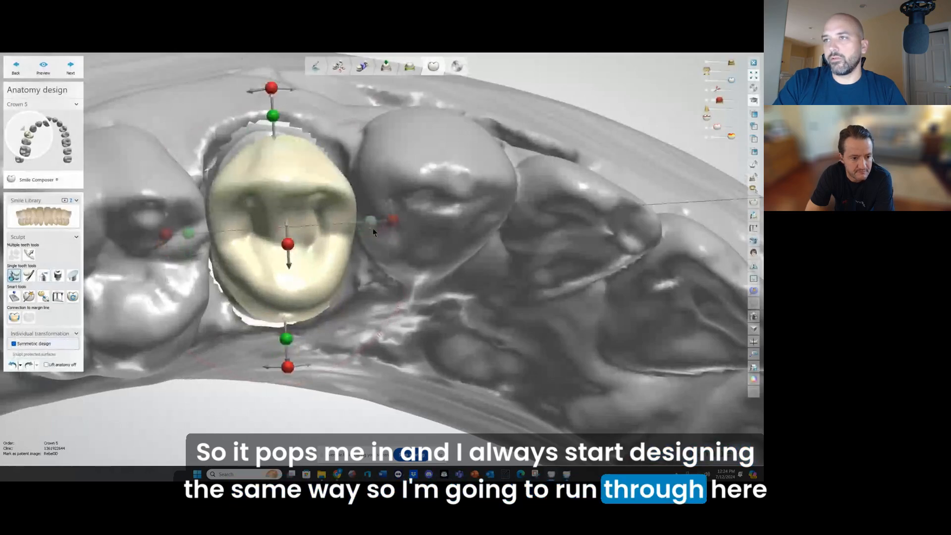
left_click_drag(372, 222, 383, 222)
Step: Correct the tilt and position of Crown 5 from the side and occlusal views to line it up with the adjacent teeth
right_click_drag(291, 142, 304, 214)
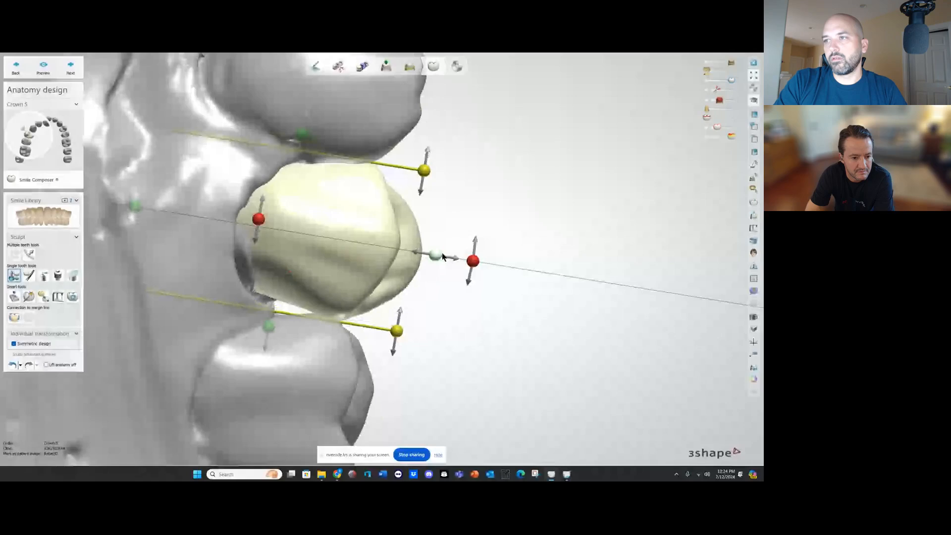
left_click_drag(473, 260, 476, 251)
left_click_drag(309, 217, 311, 226)
right_click_drag(367, 229, 331, 207)
left_click_drag(307, 211, 300, 211)
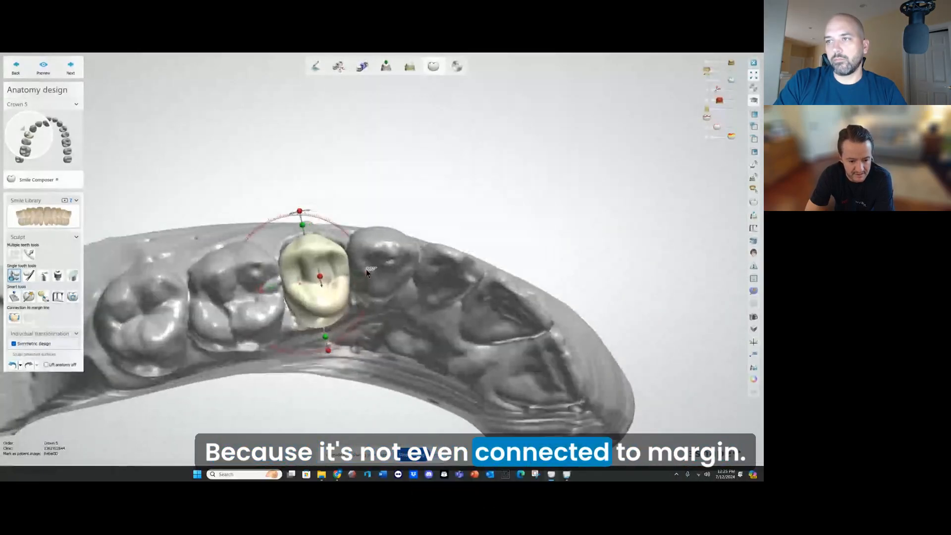
Step: Show the lower jaw and examine from the side how Crown 5 sits against the opposing teeth
right_click_drag(358, 202, 321, 262)
left_click(733, 70)
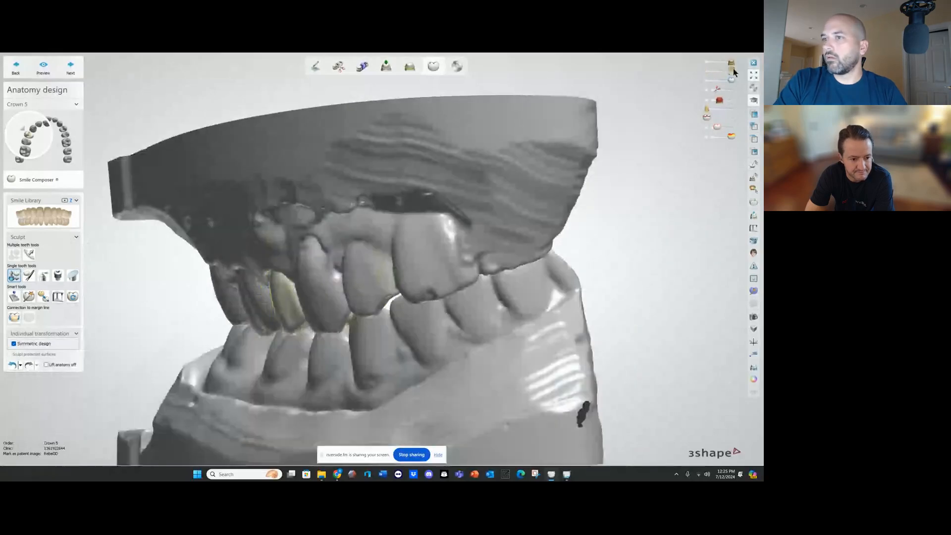
right_click_drag(397, 110, 447, 112)
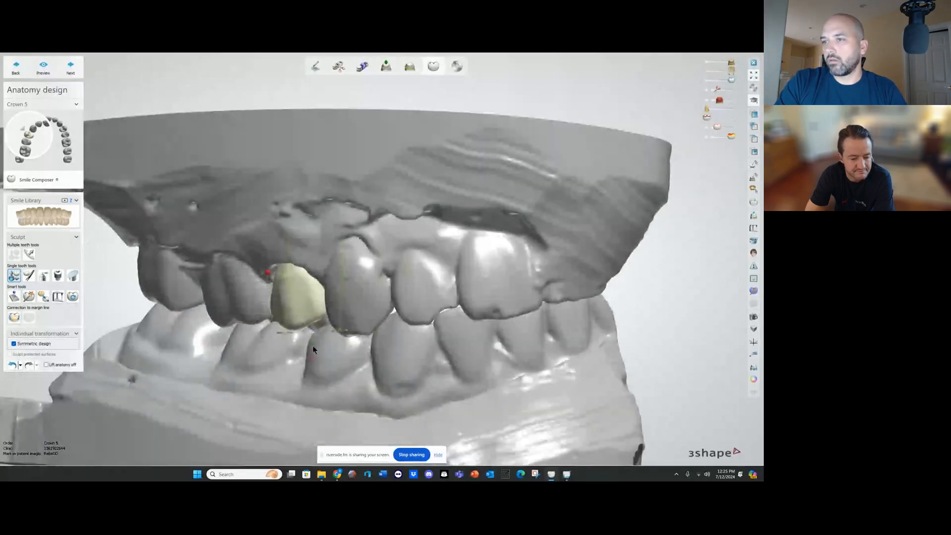
right_click_drag(335, 317, 319, 313)
Step: Display the opposing contacts and reshape Crown 5's palatal cusp with individual morphing, enlarging the radius to 2.17 mm and 2.66 mm
left_click(13, 317)
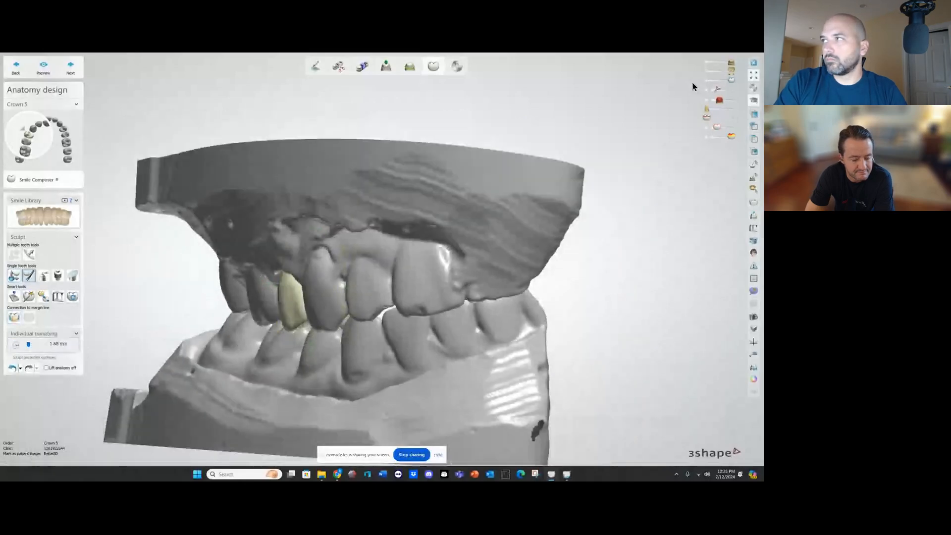
left_click(715, 113)
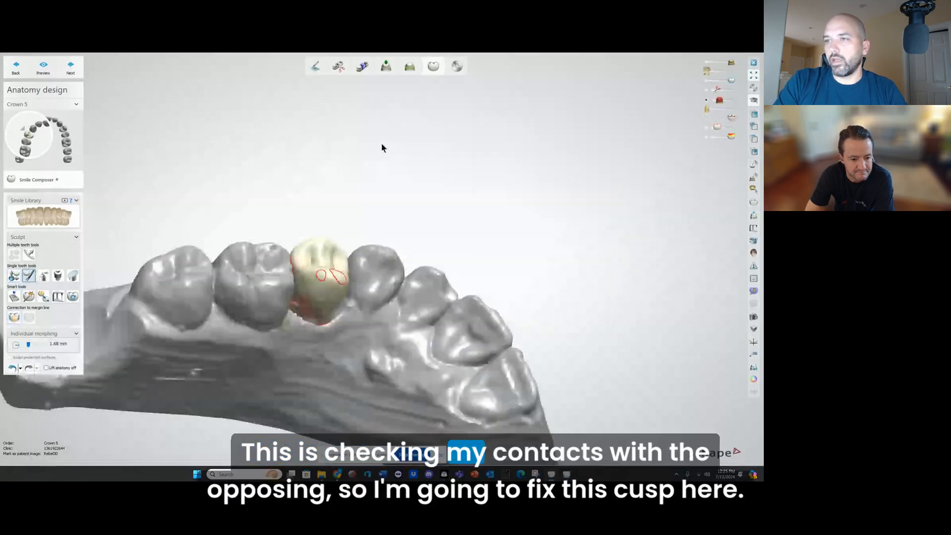
right_click_drag(382, 148, 379, 171)
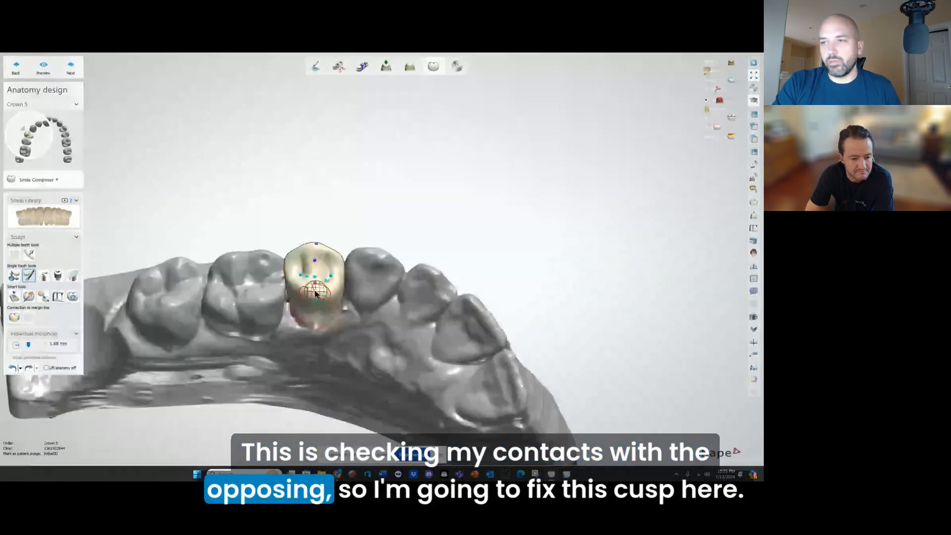
scroll(316, 294, "up", 3, "shift")
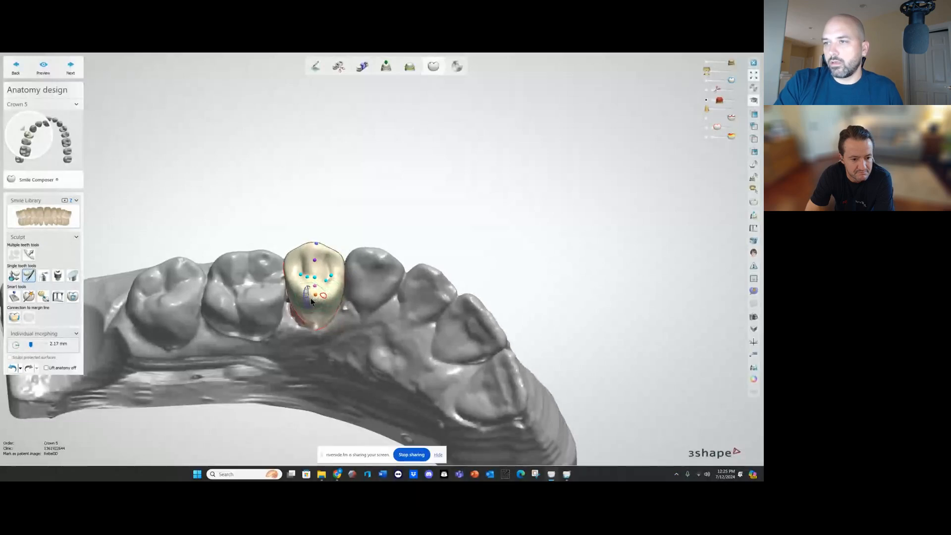
right_click_drag(335, 307, 338, 287)
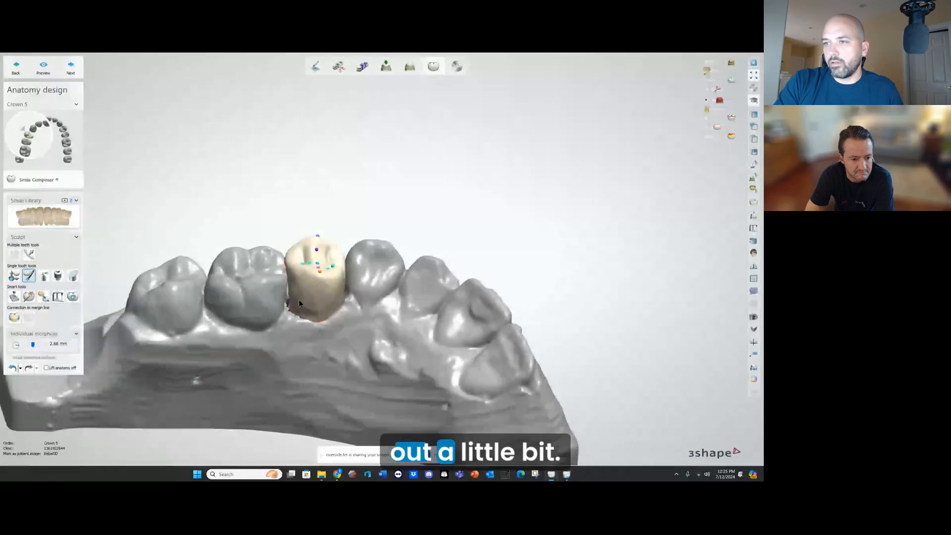
right_click_drag(299, 299, 303, 276)
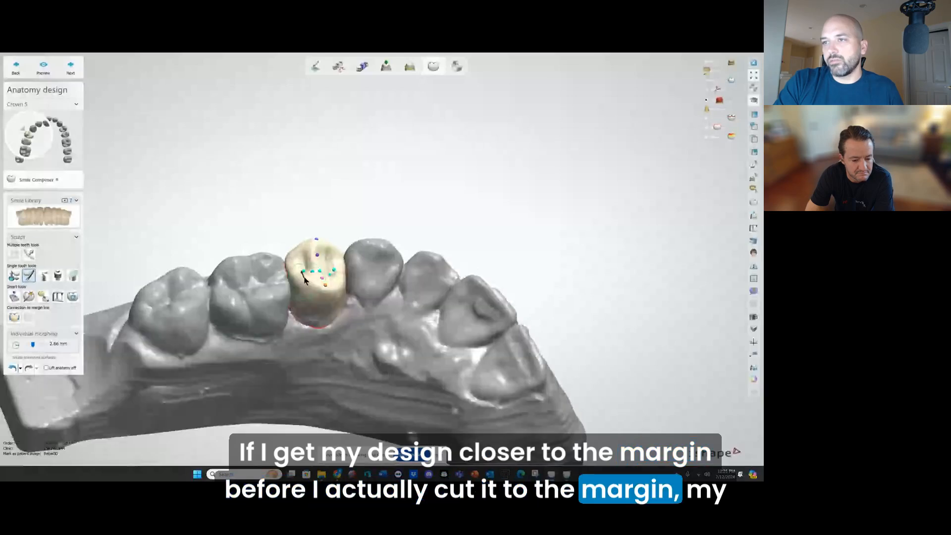
Step: Morph the base of Crown 5 closer to the margin all around, using a 3.64 mm morphing radius
right_click_drag(297, 281, 339, 288)
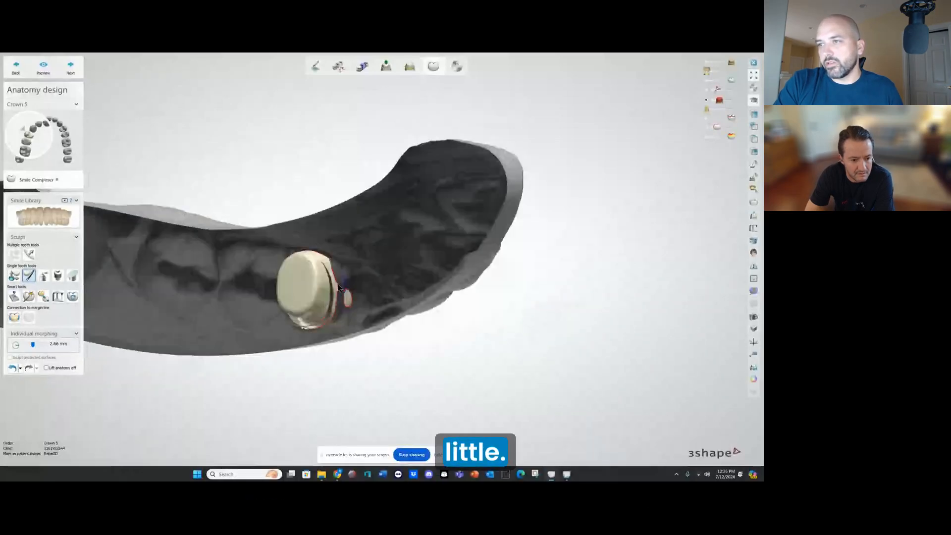
scroll(332, 294, "up", 2, "ctrl")
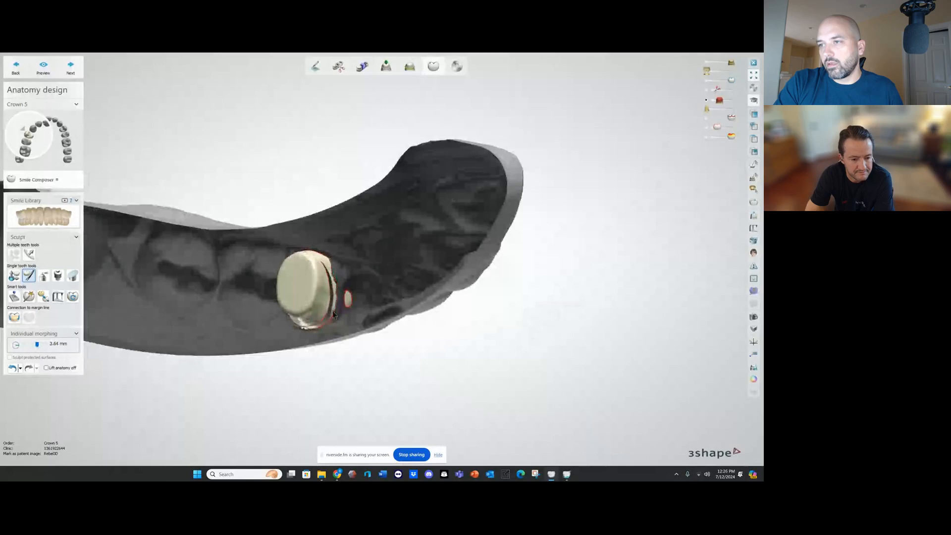
right_click_drag(331, 273, 325, 260)
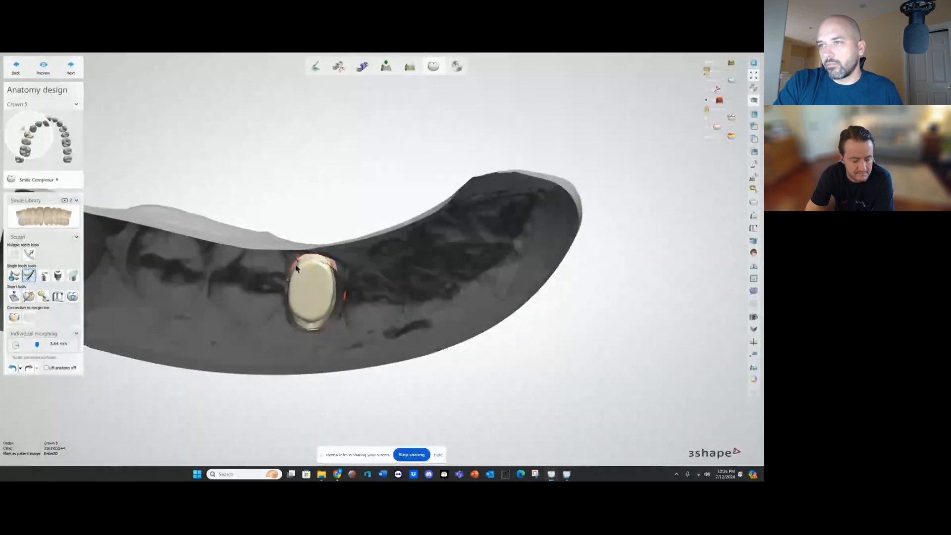
right_click_drag(292, 268, 292, 294)
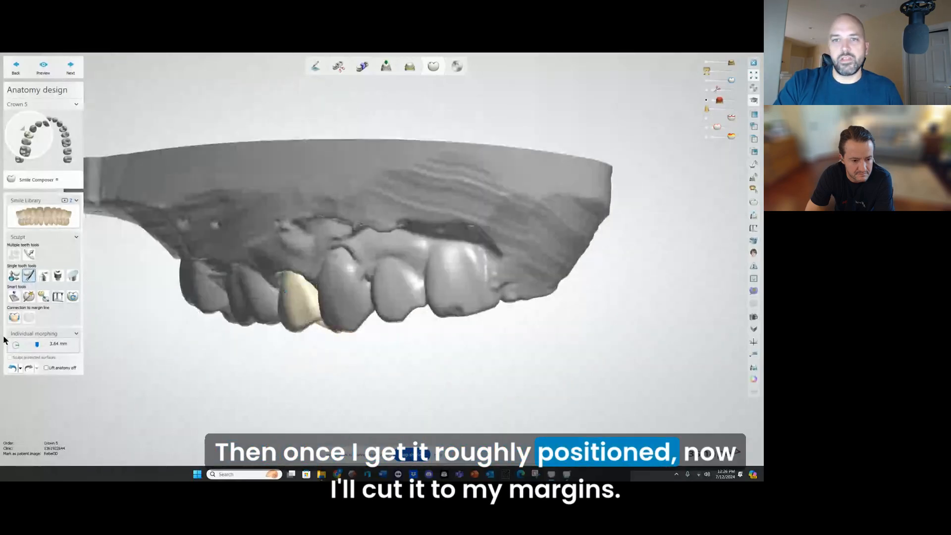
Step: Connect Crown 5 to the margin line with the preset values, then hide the upper jaw and check the crown's minimum thickness
left_click(14, 317)
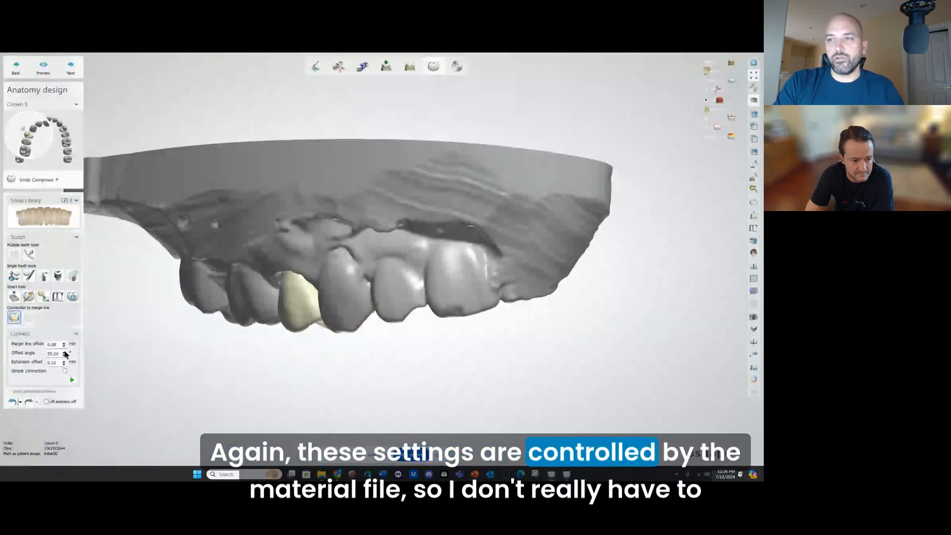
right_click_drag(264, 264, 305, 257)
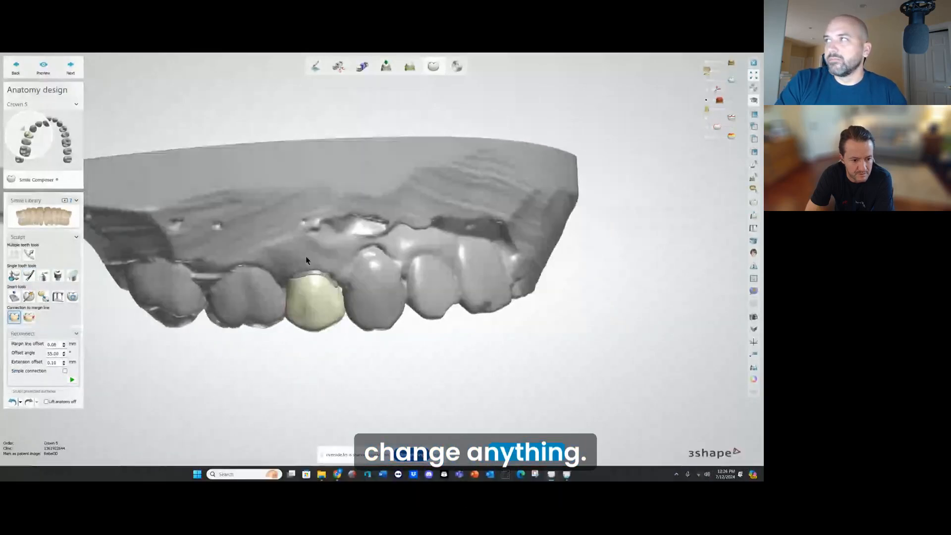
left_click(706, 64)
right_click_drag(411, 171, 320, 289)
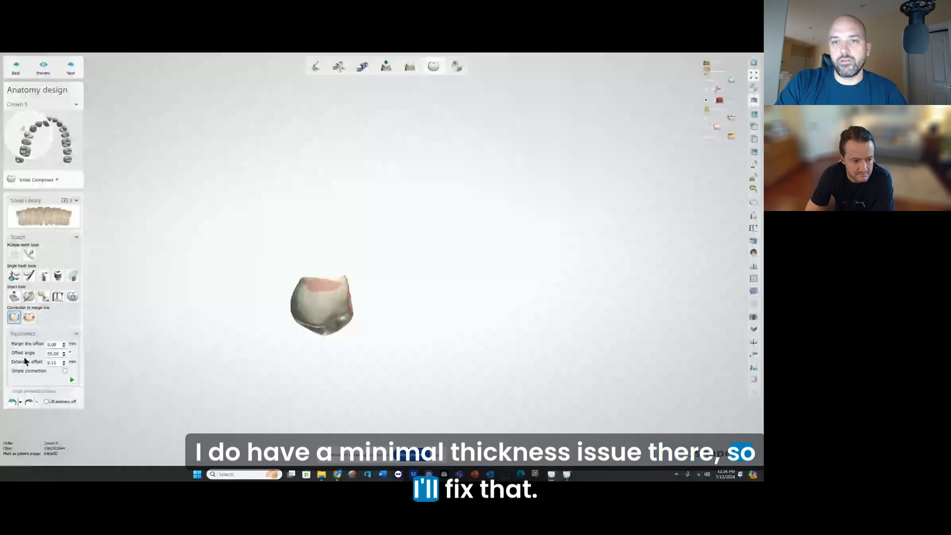
Step: Add wax to the thin area near Crown 5's margin with the wax knife set to 2.44 mm radius and 5.0 µm level
left_click(44, 276)
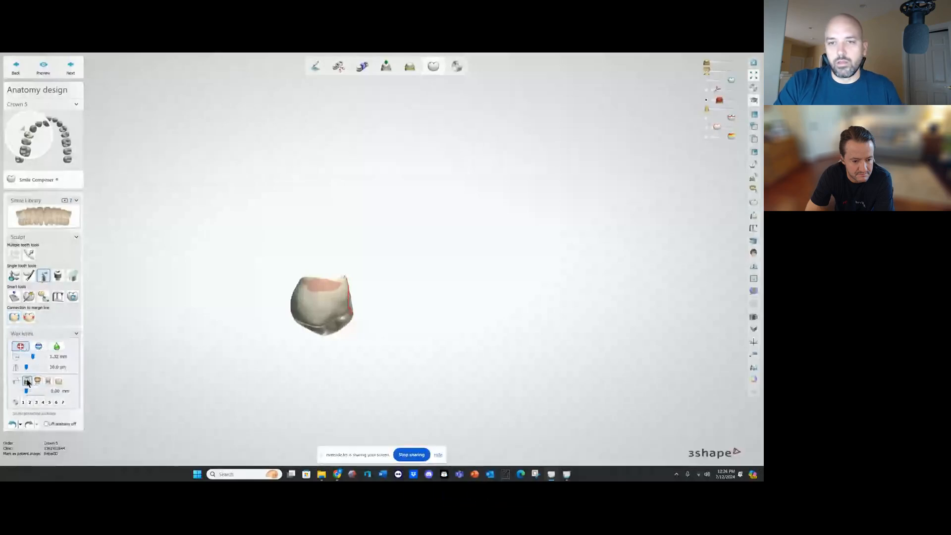
scroll(326, 290, "up", 4)
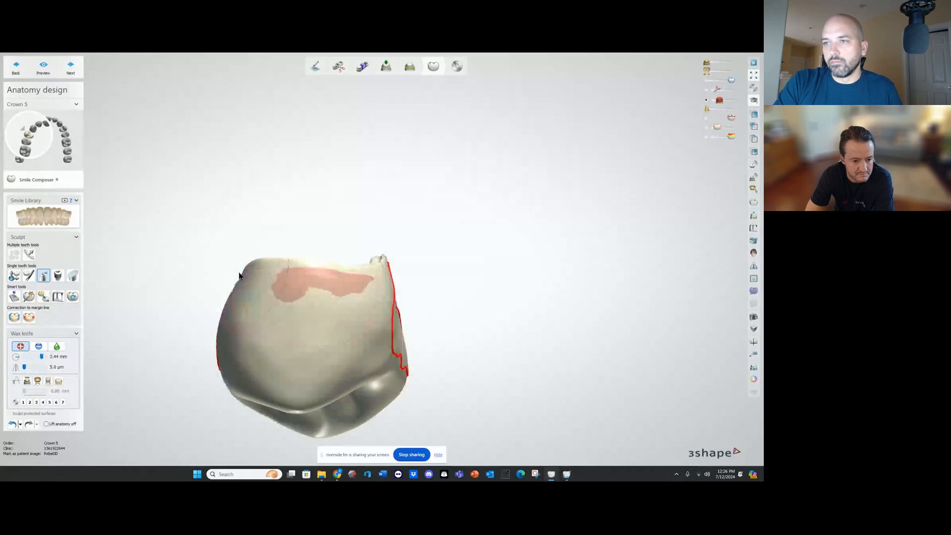
left_click_drag(305, 283, 281, 328)
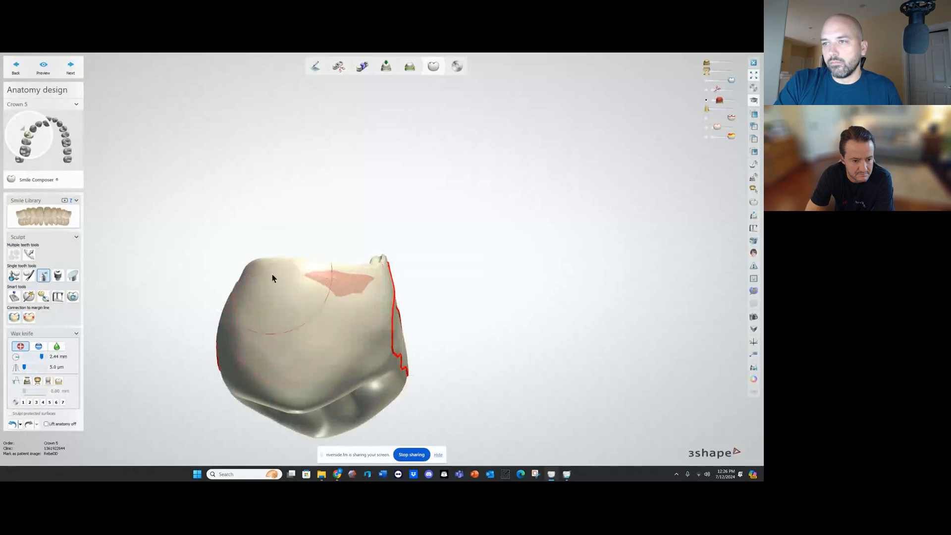
mouse_move(288, 369)
left_mouse_down()
mouse_move(361, 281)
mouse_move(332, 280)
left_mouse_up()
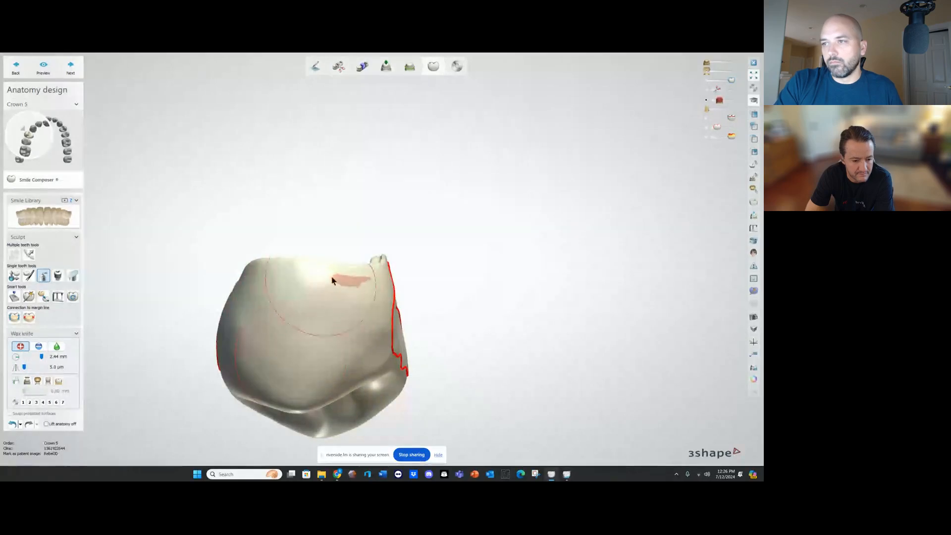
Step: Add wax to the small thin spot on Crown 5's occlusal surface with the wax knife at 1.04 mm radius and 5.0 µm level
right_click_drag(223, 281, 274, 237)
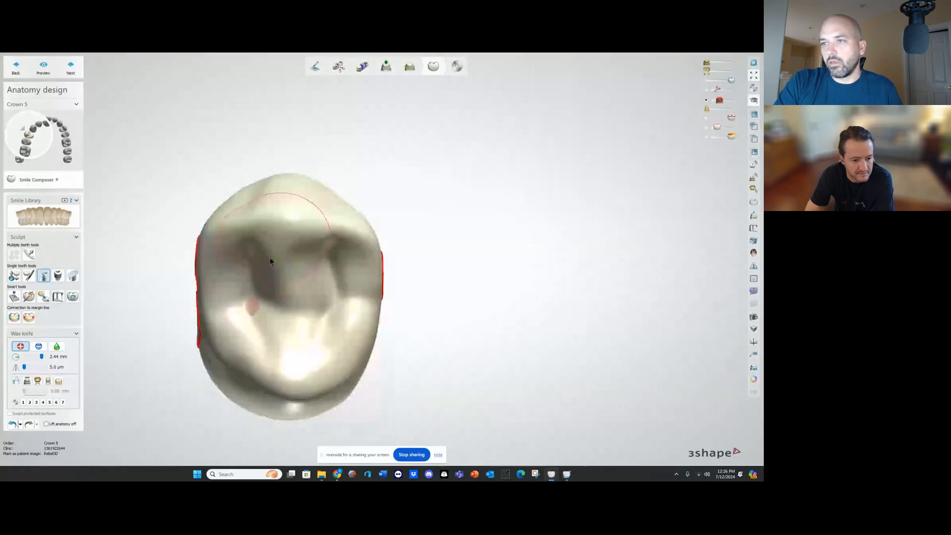
scroll(253, 308, "down", 5, "shift")
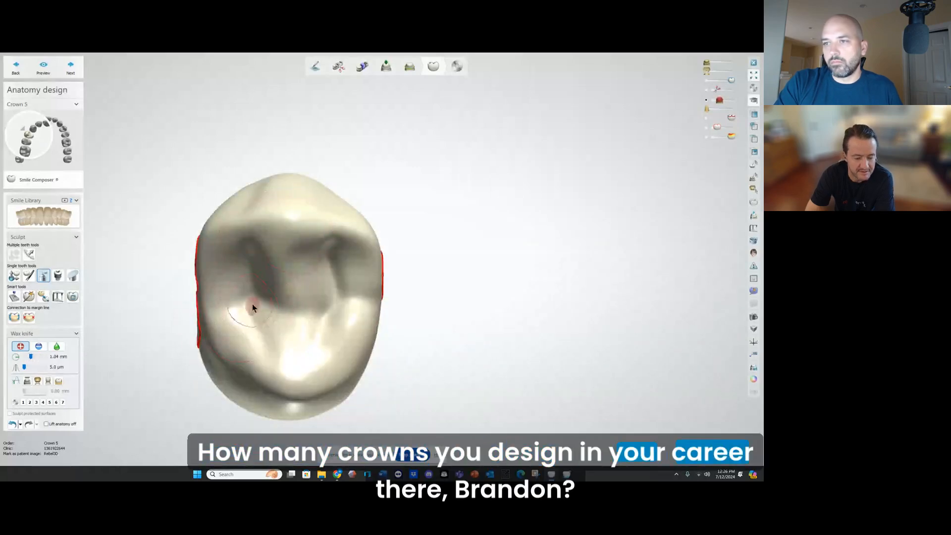
left_click_drag(249, 302, 256, 307)
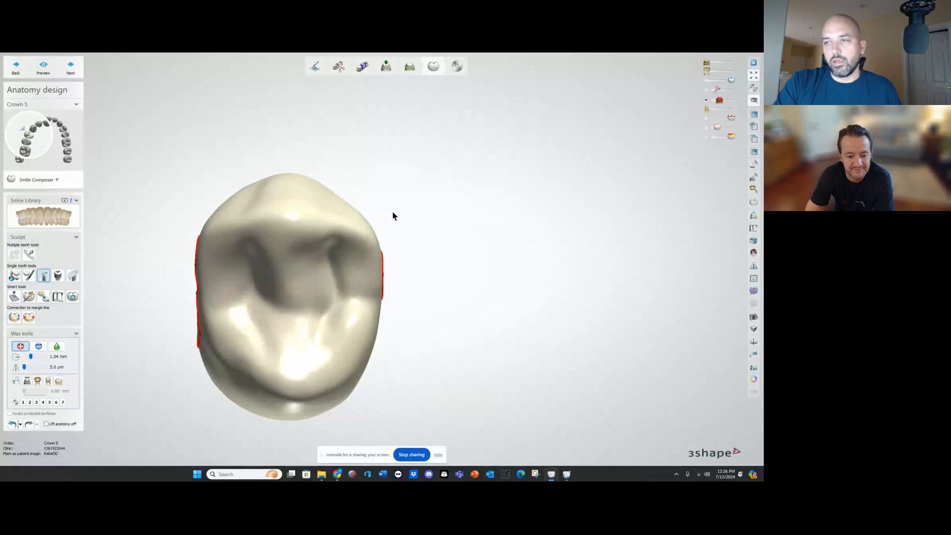
mouse_move(393, 215)
right_mouse_down()
mouse_move(388, 259)
mouse_move(355, 280)
mouse_move(272, 242)
mouse_move(293, 245)
right_mouse_up()
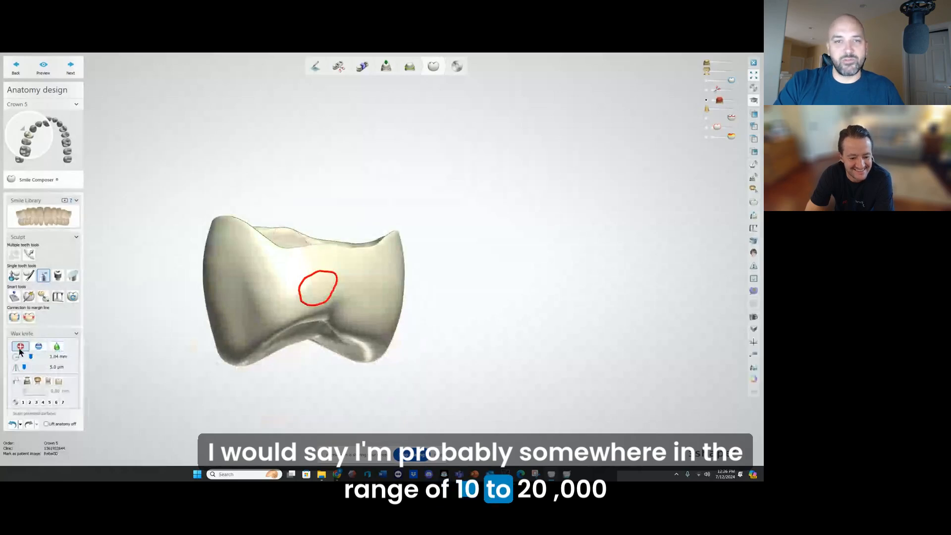
right_click_drag(262, 225, 388, 204)
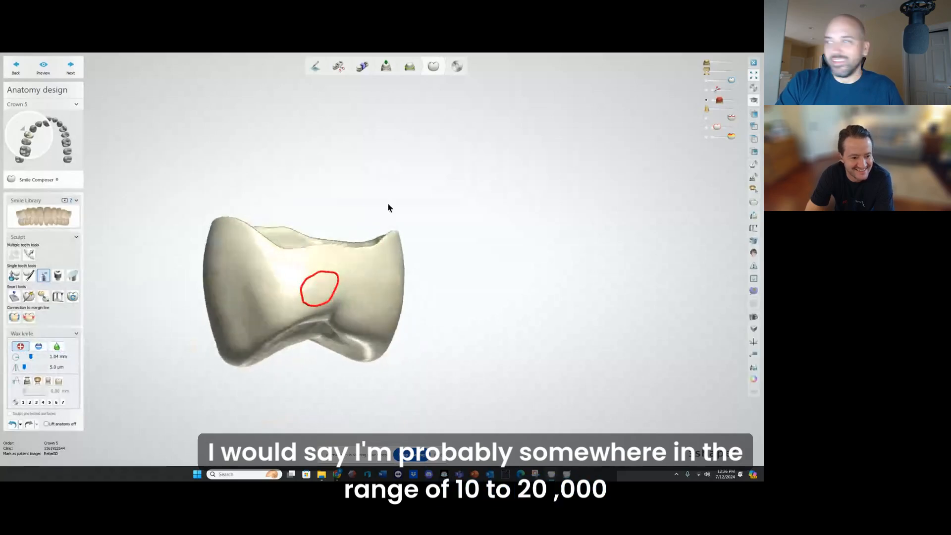
Step: Display the jaw models to check Crown 5's occlusion, and hide the lower jaw to inspect the marginal ridges
left_click(731, 70)
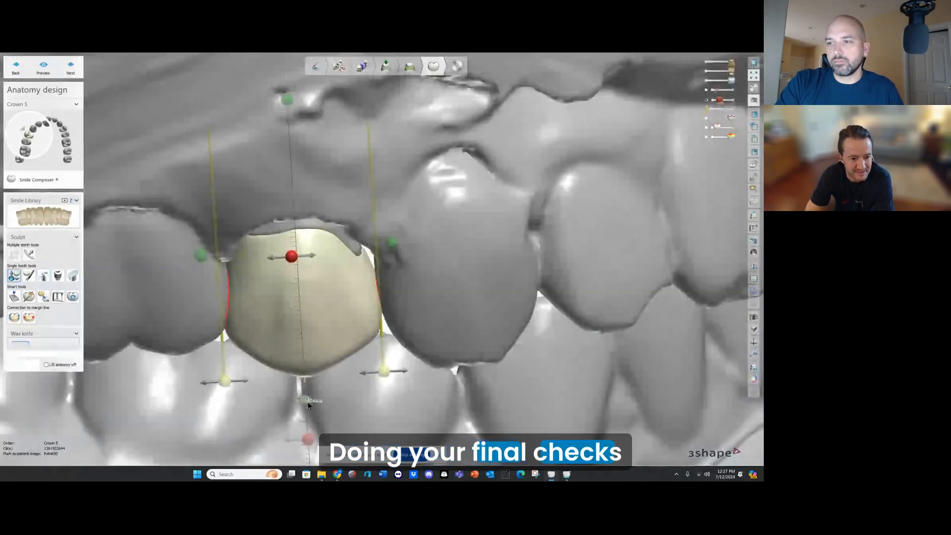
right_click_drag(305, 380, 303, 349)
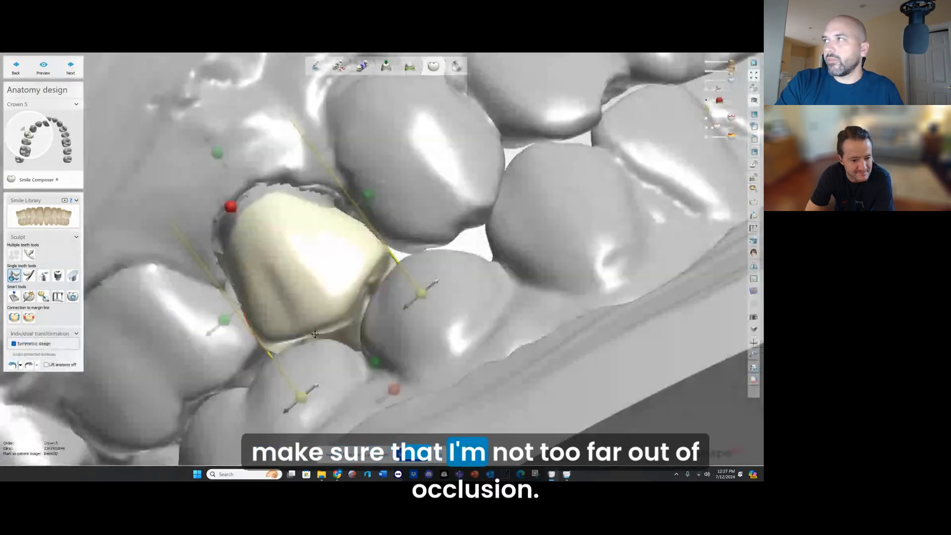
left_click(707, 72)
right_click_drag(589, 146, 468, 124)
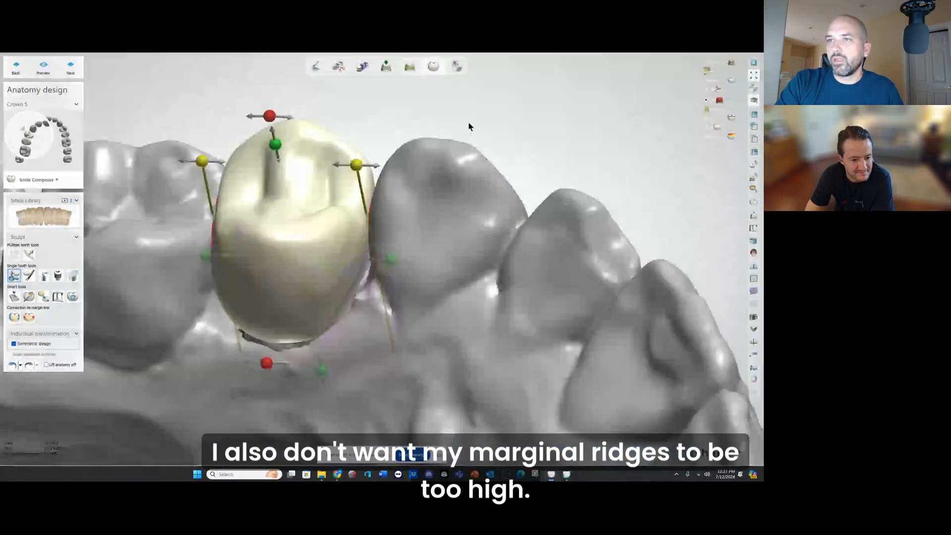
Step: Reshape Crown 5's marginal ridges and broaden its proximal contacts with individual morphing, reducing the radius to 2.66 mm and 2.17 mm
left_click(29, 275)
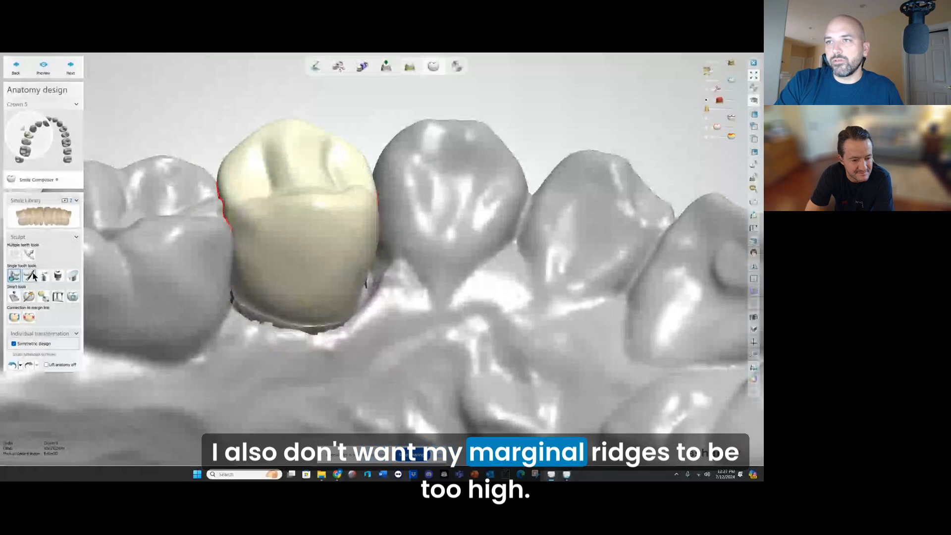
right_click_drag(238, 198, 266, 302)
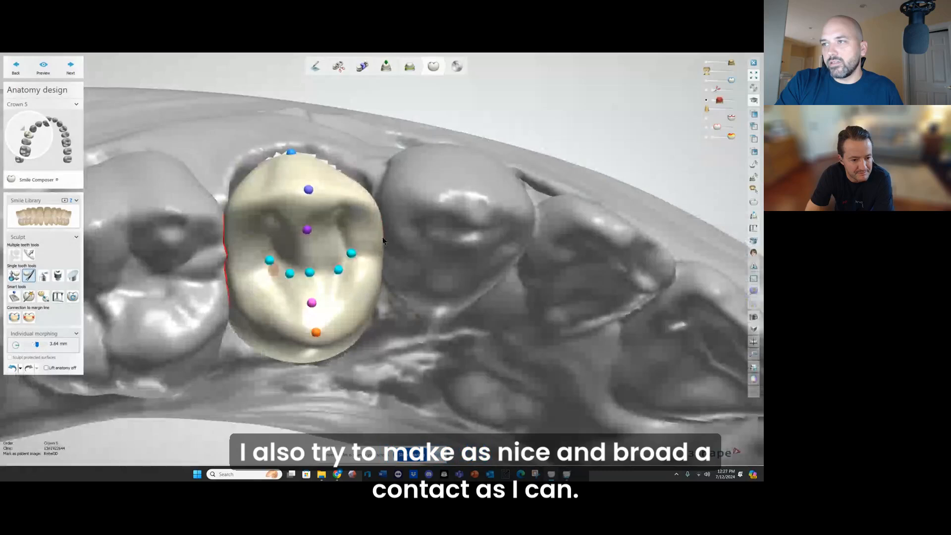
right_click_drag(381, 212, 372, 210)
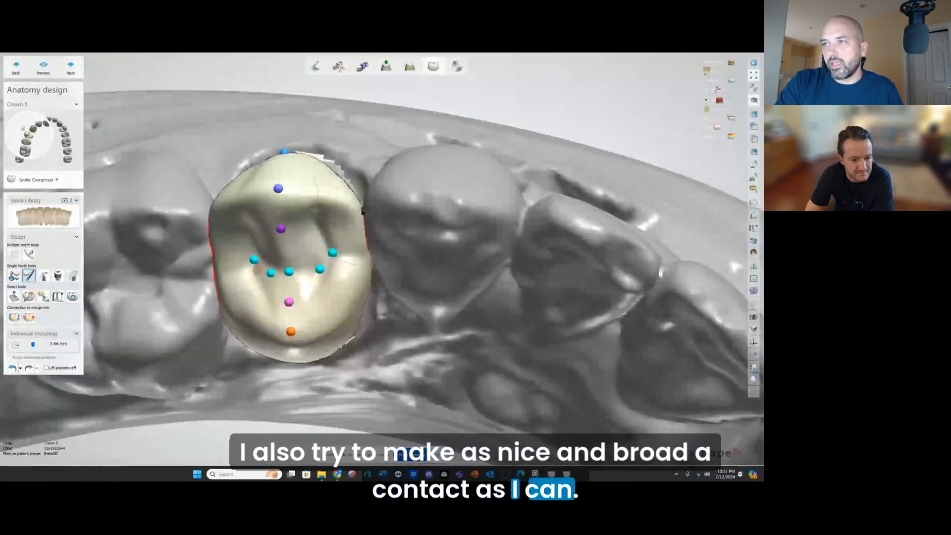
right_click_drag(372, 211, 384, 210)
scroll(225, 206, "down", 3, "shift")
right_click_drag(225, 207, 263, 266)
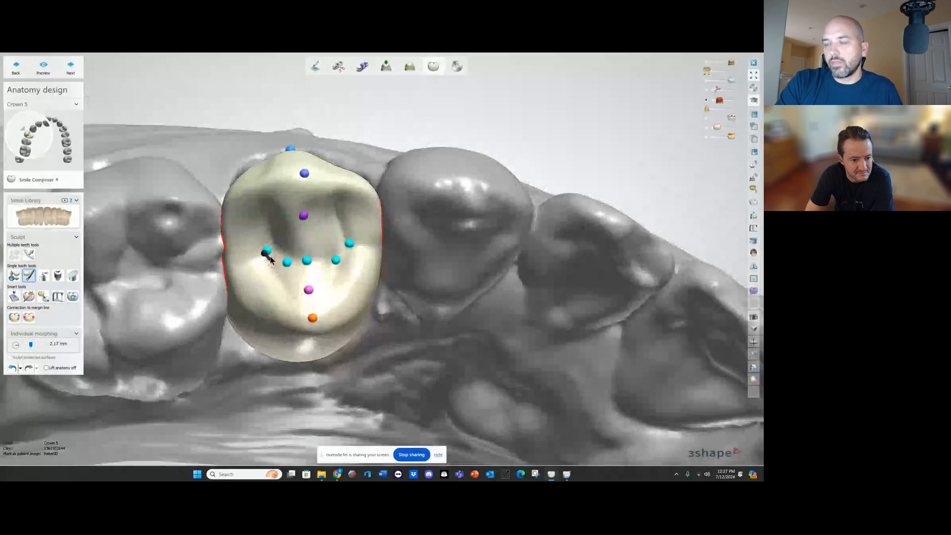
Step: Set the distance to the opposing teeth to 0.25 mm and cut Crown 5's occlusion to that value
left_click(14, 297)
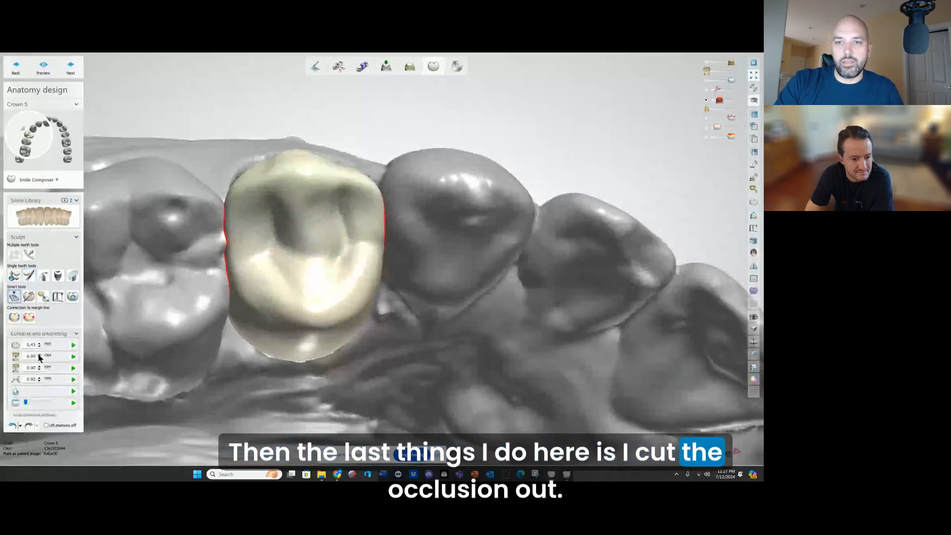
left_click(39, 355)
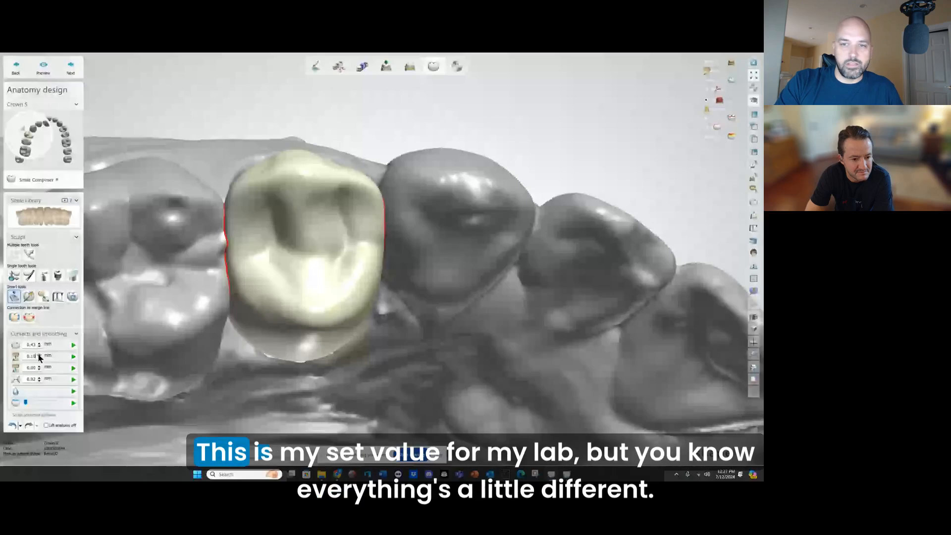
left_click(73, 356)
mouse_move(182, 273)
right_mouse_down()
mouse_move(179, 311)
mouse_move(180, 270)
right_mouse_up()
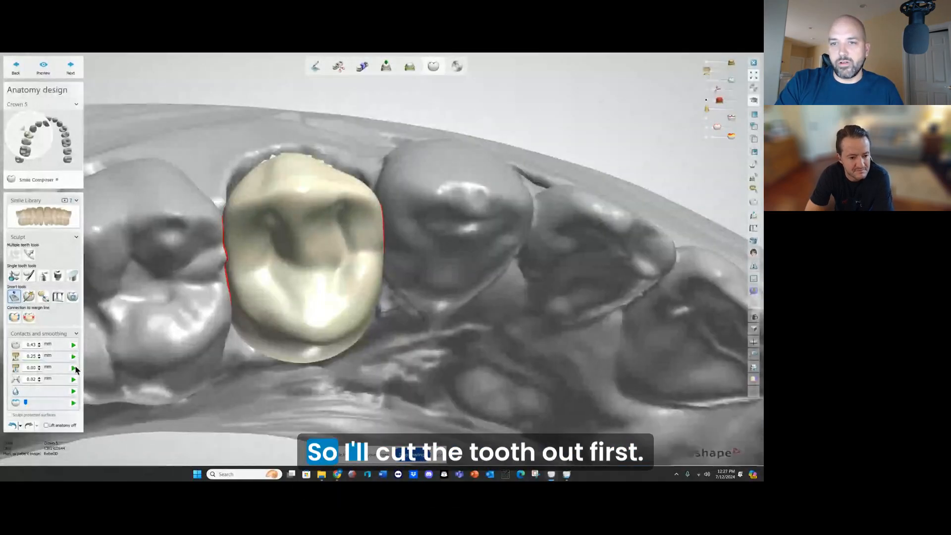
right_click_drag(230, 350, 270, 299)
Step: Trim Crown 5's mesial and distal contacts by removing wax at 1.04 mm radius and 45.0 µm level, with the distance limit at 0.00 mm
left_click(733, 72)
right_click_drag(369, 114, 84, 151)
left_click(43, 276)
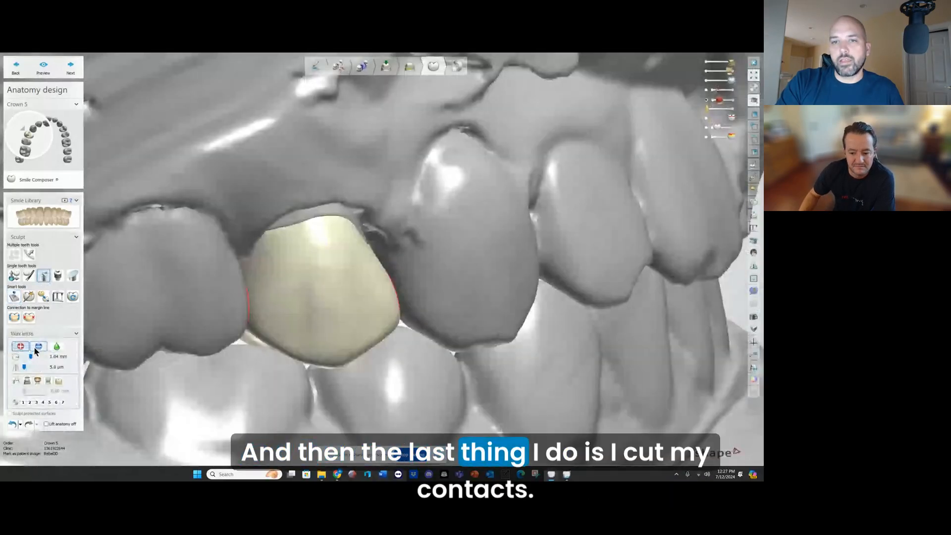
left_click_drag(36, 368, 41, 367)
left_click(27, 380)
right_click_drag(166, 375, 375, 287)
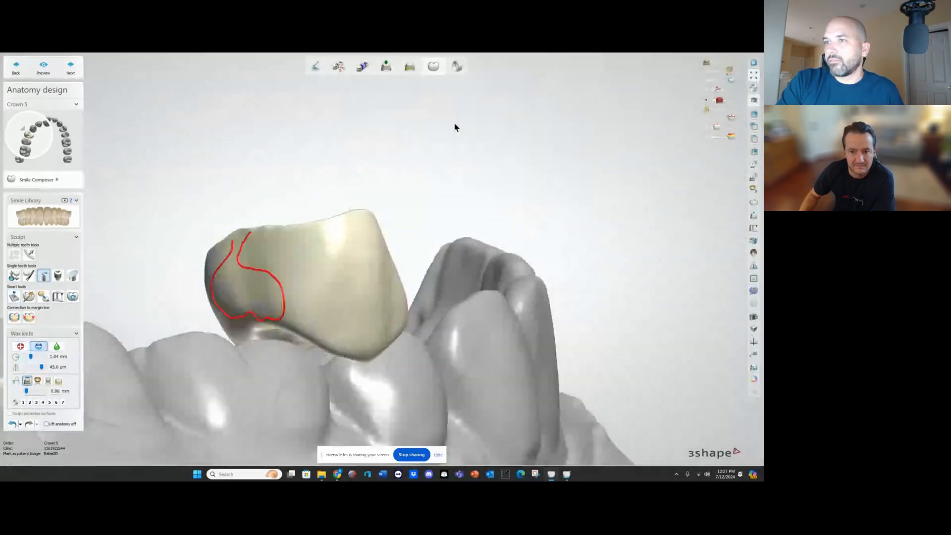
right_click_drag(455, 127, 339, 308)
mouse_move(338, 308)
left_mouse_down()
mouse_move(261, 296)
mouse_move(300, 319)
mouse_move(284, 320)
mouse_move(317, 301)
mouse_move(336, 304)
mouse_move(347, 328)
mouse_move(345, 298)
left_mouse_up()
right_click_drag(400, 311, 299, 282)
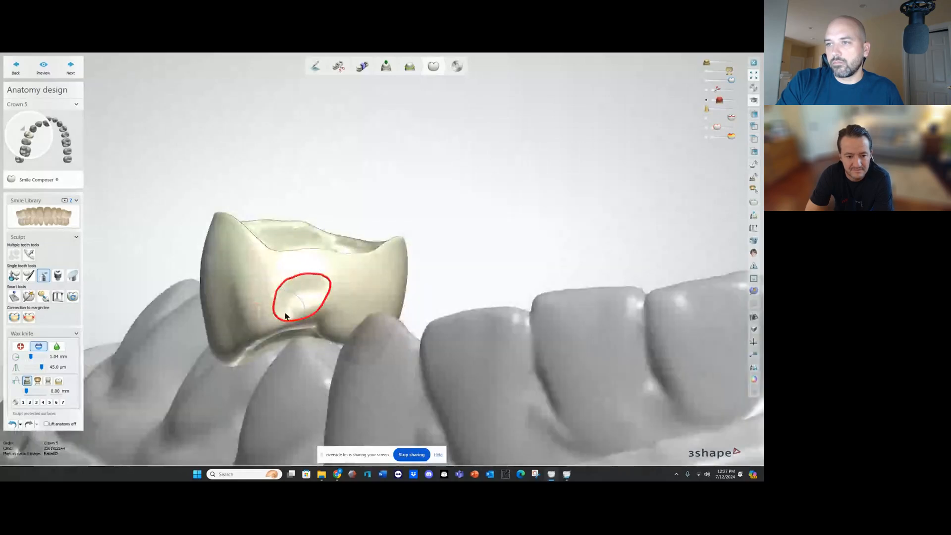
left_click_drag(285, 315, 307, 309)
right_click_drag(307, 309, 385, 233)
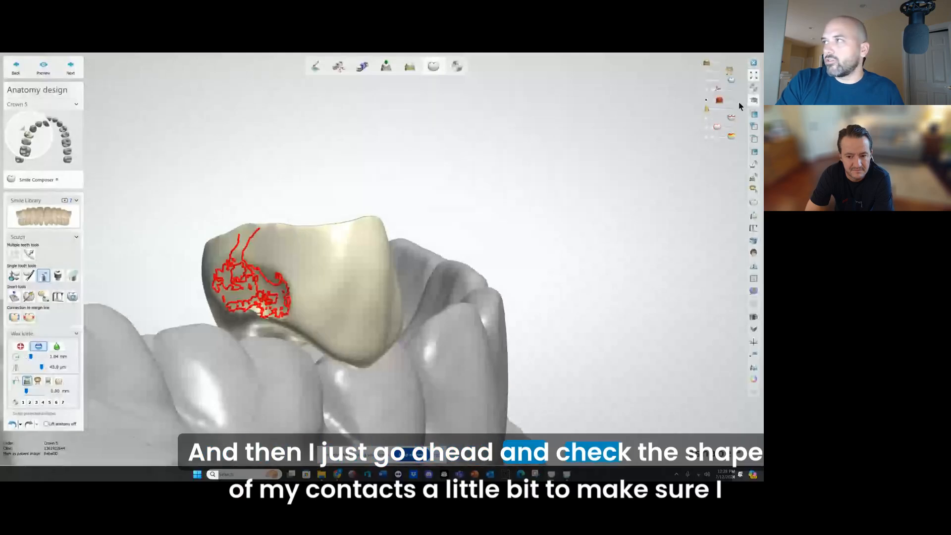
Step: Smooth the area around Crown 5's proximal contact to remove undercuts, using the wax knife's smoothing mode at 1.32 mm radius
right_click_drag(485, 172, 536, 186)
left_click(56, 346)
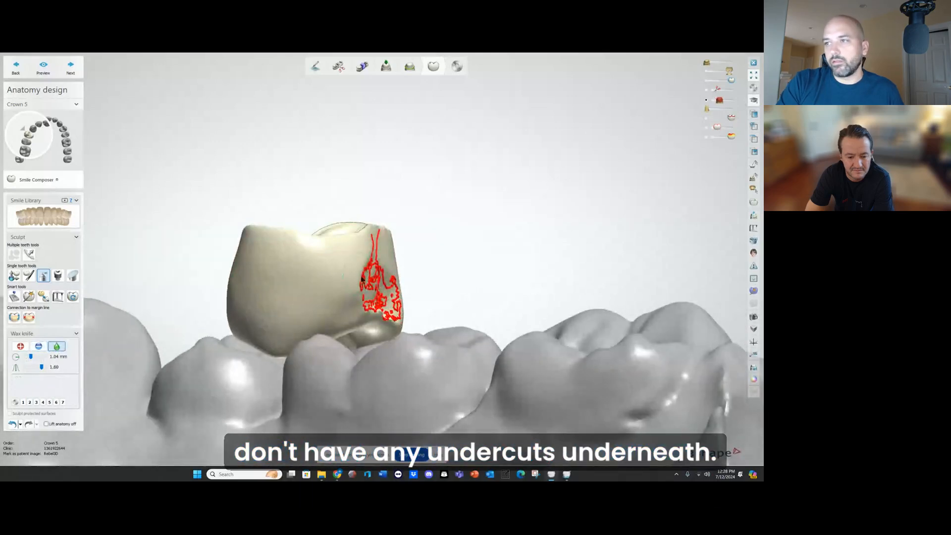
left_click_drag(343, 295, 357, 277)
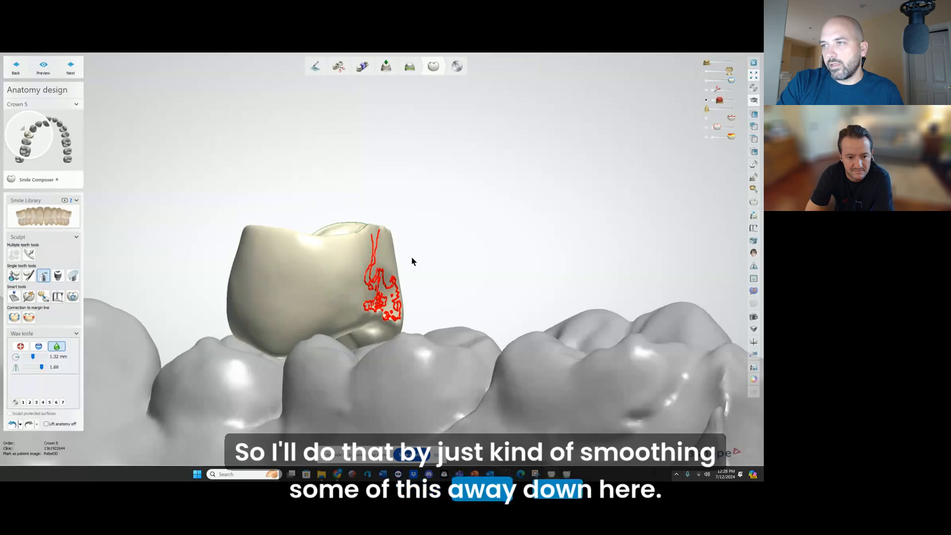
right_click_drag(411, 257, 391, 305)
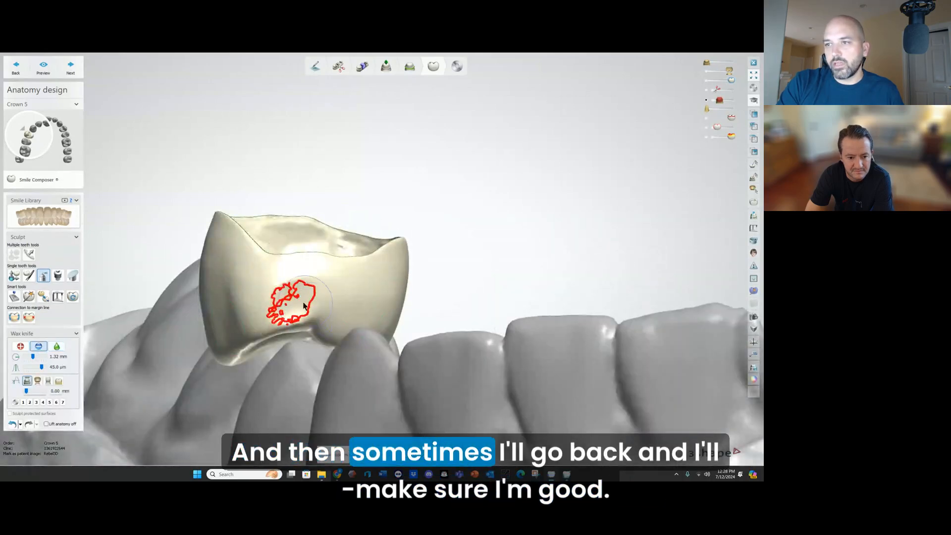
right_click_drag(218, 266, 256, 309)
Step: Display both jaws around Crown 5 for a final check and save the completed design
left_click(736, 64)
scroll(488, 180, "down", 6)
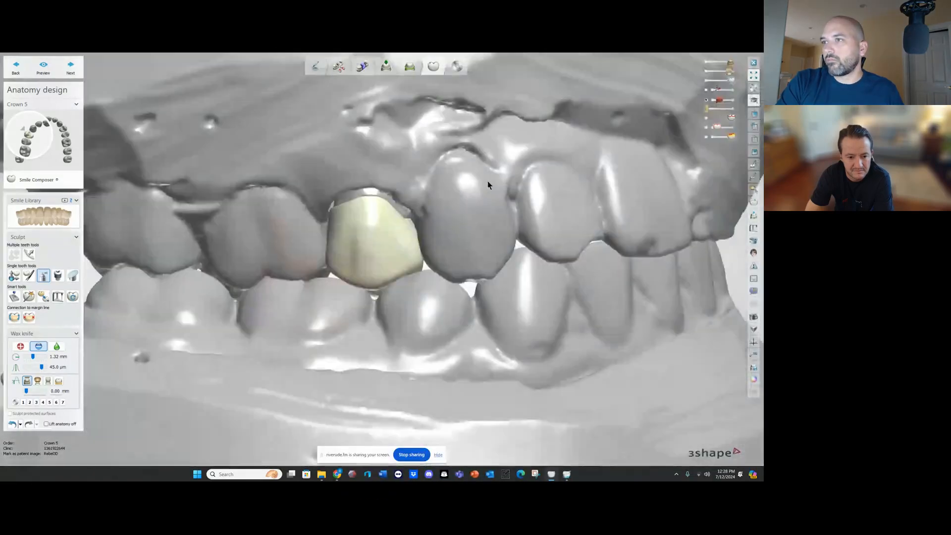
right_click_drag(475, 190, 436, 188)
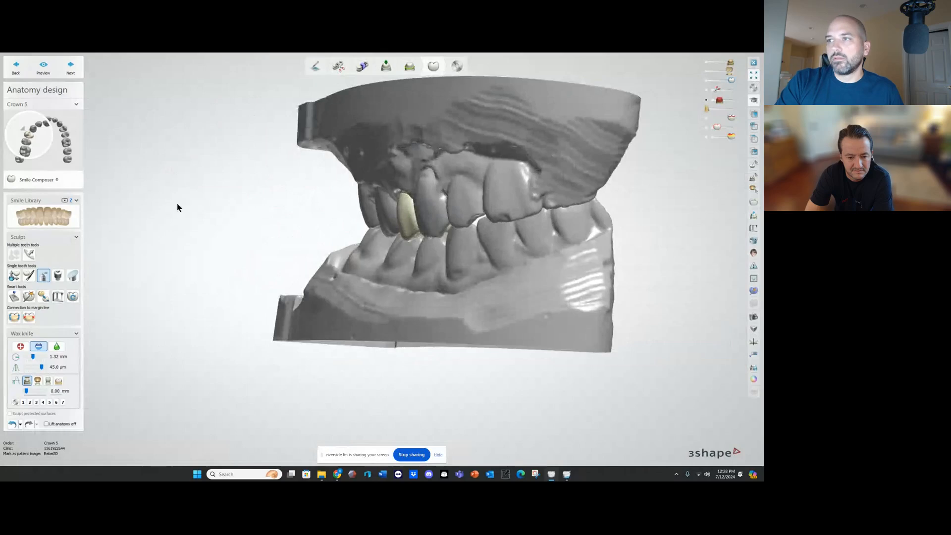
left_click(72, 74)
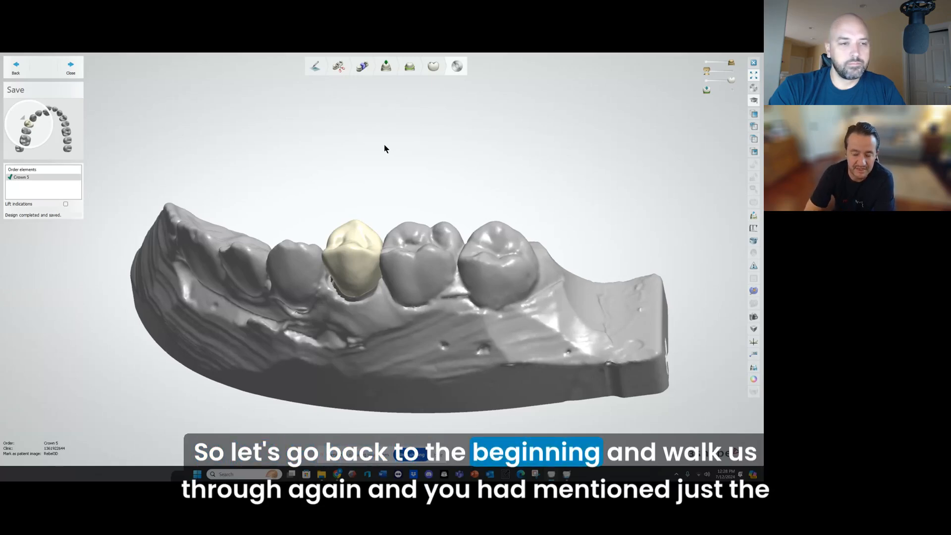
Step: Return to the Prepare stage, reopen the occlusal alignment and inspect the occlusal plane against the upper teeth from above and from the side
left_click(338, 66)
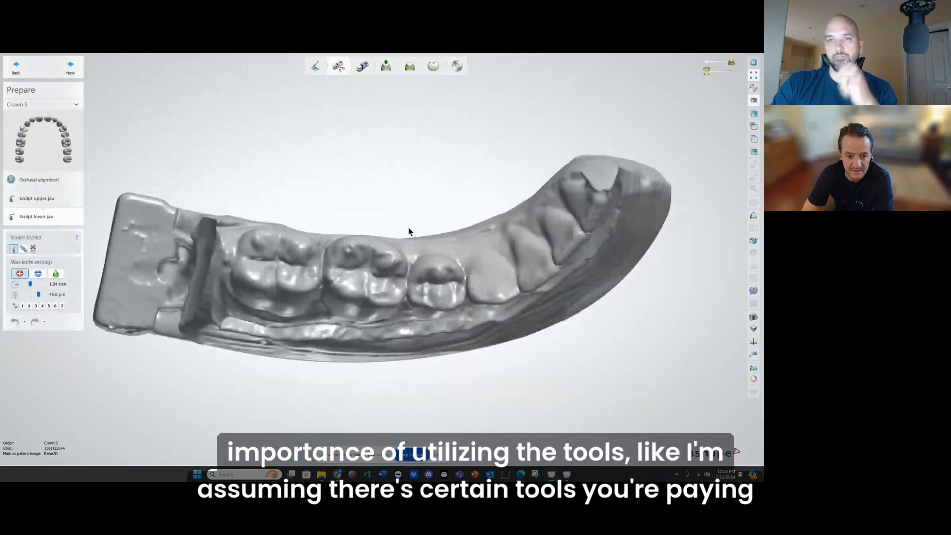
left_click(34, 180)
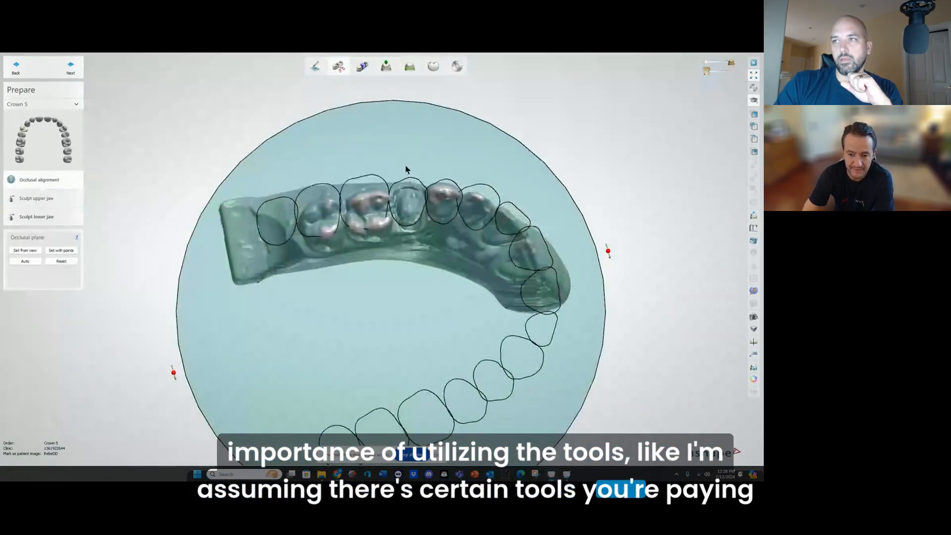
mouse_move(377, 183)
right_mouse_down()
mouse_move(363, 164)
mouse_move(368, 172)
right_mouse_up()
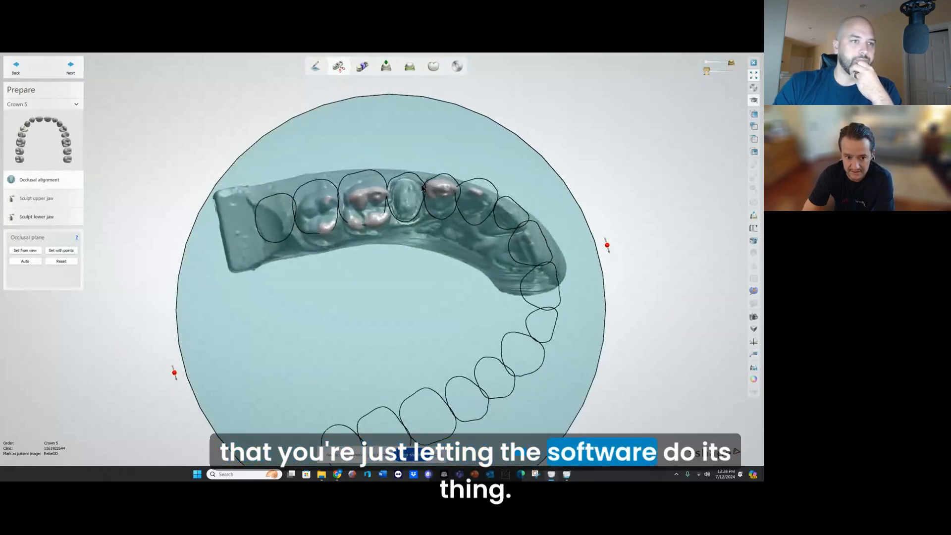
scroll(356, 226, "down", 3)
middle_click_drag(461, 215, 399, 205)
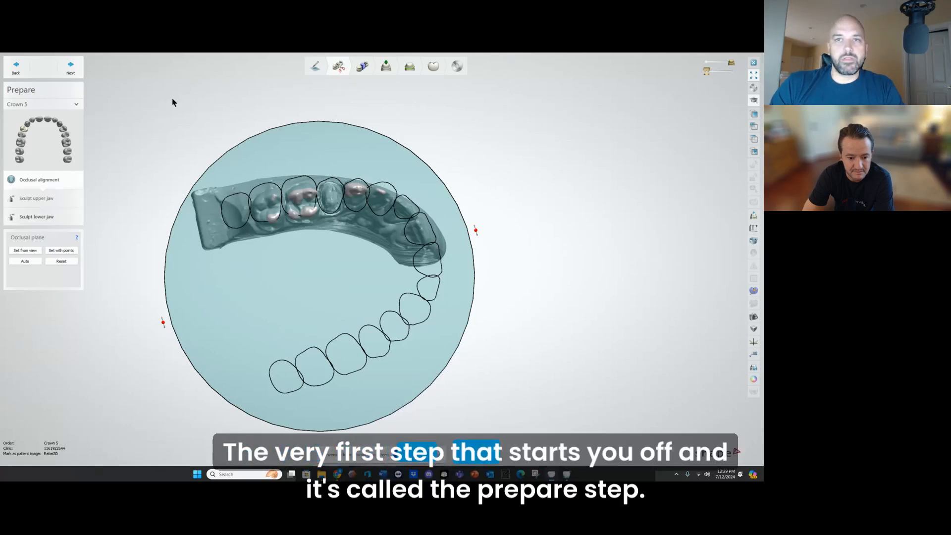
mouse_move(334, 138)
right_mouse_down()
mouse_move(332, 153)
mouse_move(335, 133)
right_mouse_up()
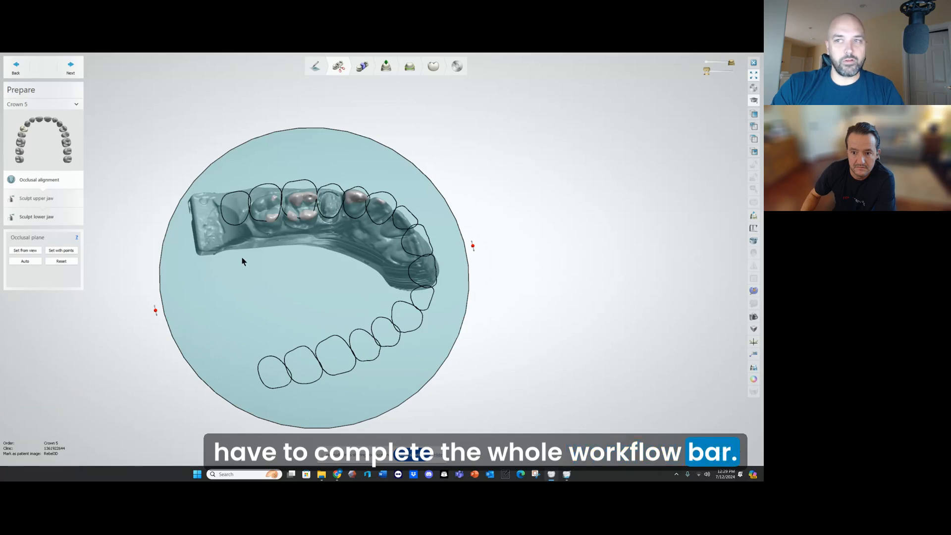
scroll(268, 255, "down", 2)
right_click_drag(298, 245, 299, 255)
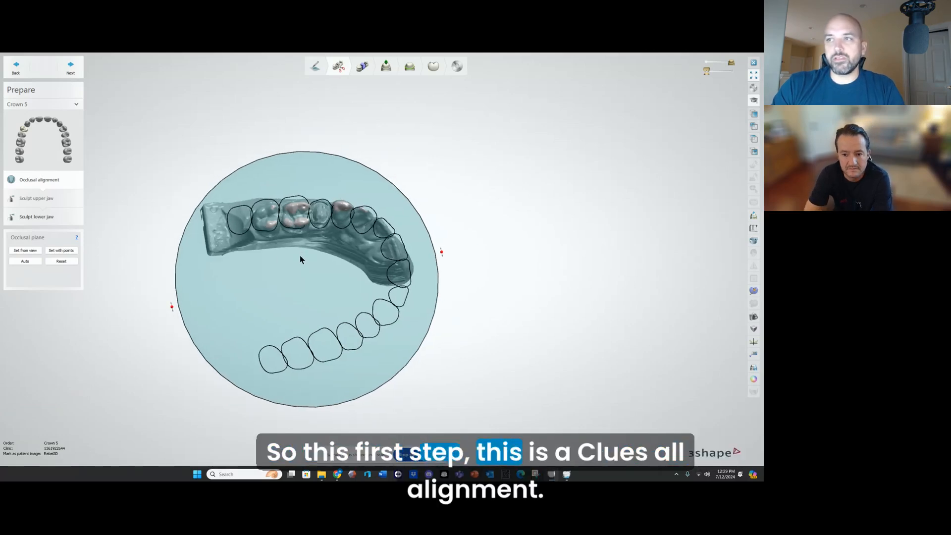
right_click_drag(337, 195, 359, 246)
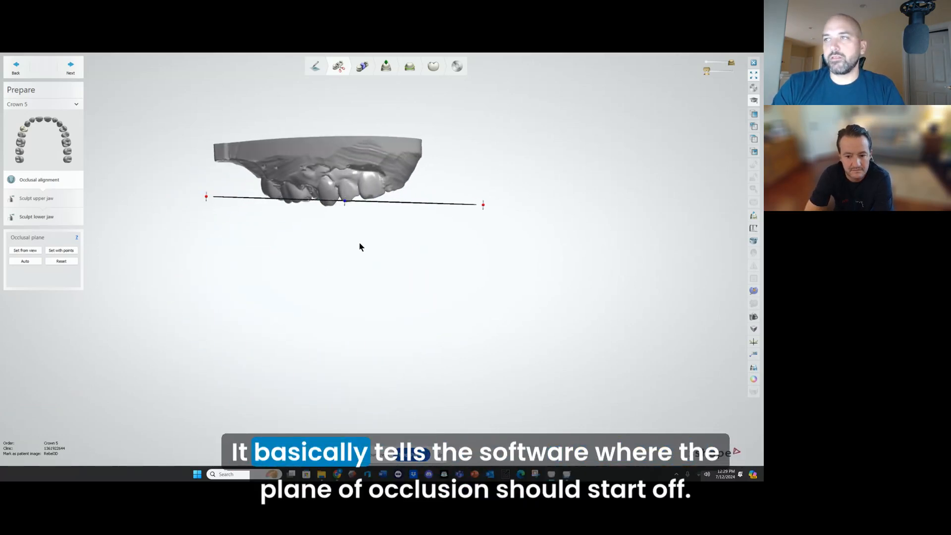
Step: Display the lower jaw and move the occlusal plane slightly down to suit the teeth adjacent to the prepared tooth
left_click(731, 73)
right_click_drag(377, 127, 393, 132)
scroll(329, 177, "up", 2)
right_click_drag(329, 178, 327, 177)
scroll(299, 211, "up", 1)
scroll(298, 212, "up", 2)
left_click_drag(303, 211, 306, 219)
mouse_move(353, 206)
right_mouse_down()
mouse_move(329, 210)
mouse_move(334, 220)
mouse_move(334, 210)
mouse_move(342, 214)
right_mouse_up()
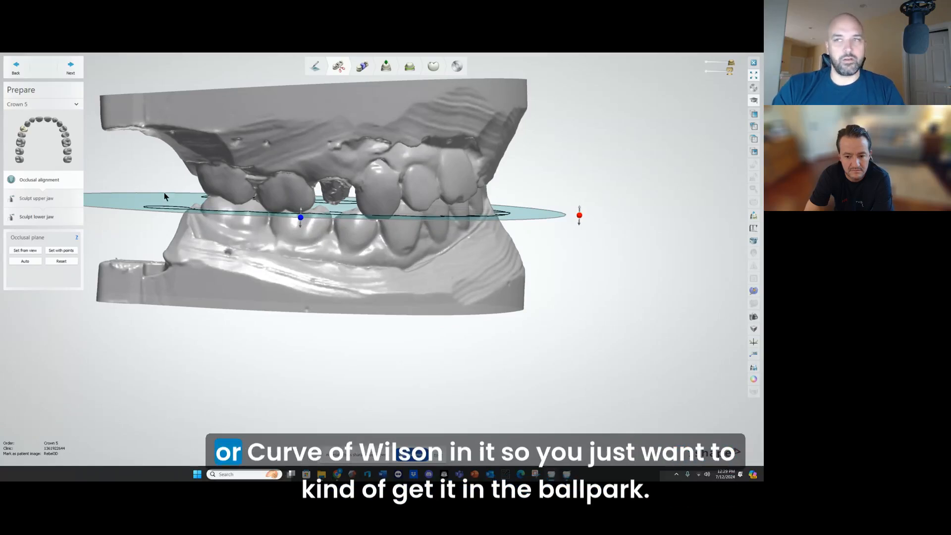
right_click_drag(165, 197, 336, 212)
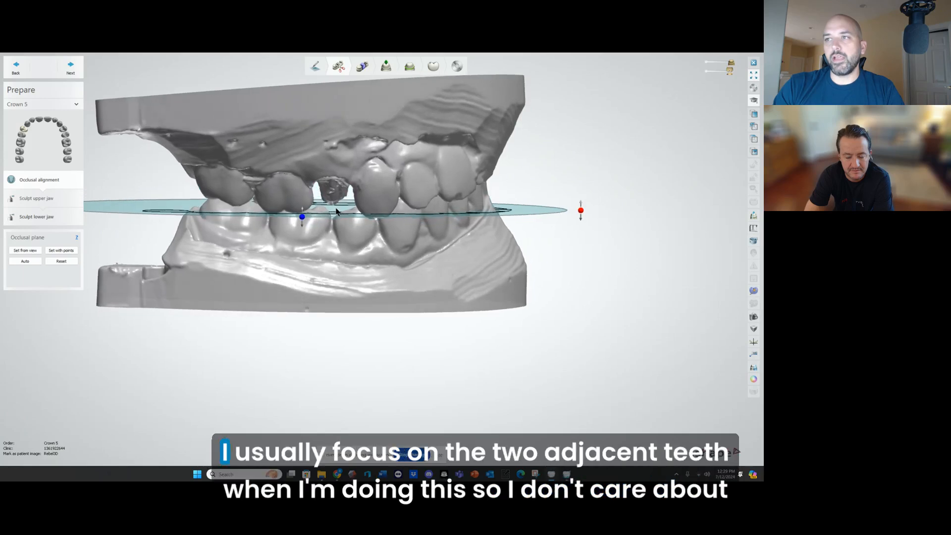
scroll(336, 212, "up", 3)
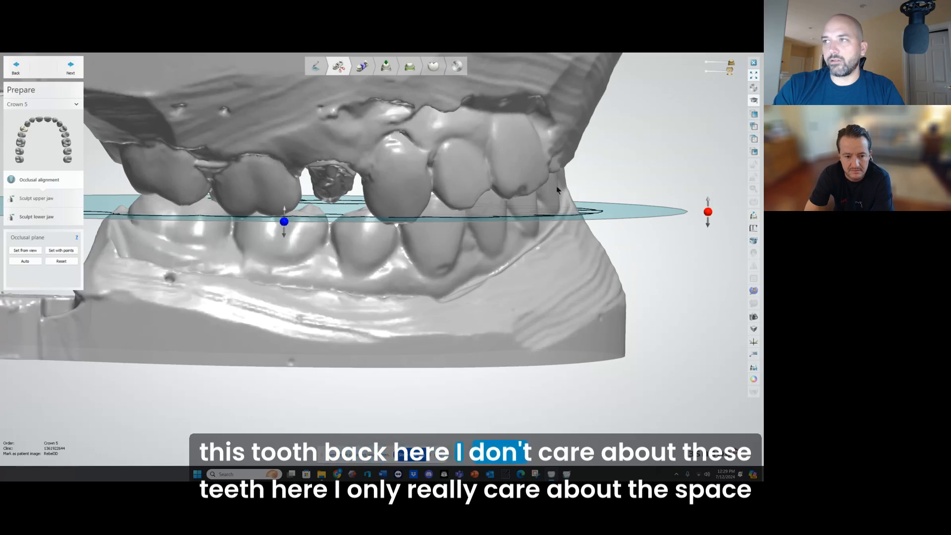
Step: Check the occlusal plane edge-on against the teeth beside the preparation and from the front, and proceed to sculpting the upper jaw
right_click_drag(430, 169, 432, 165)
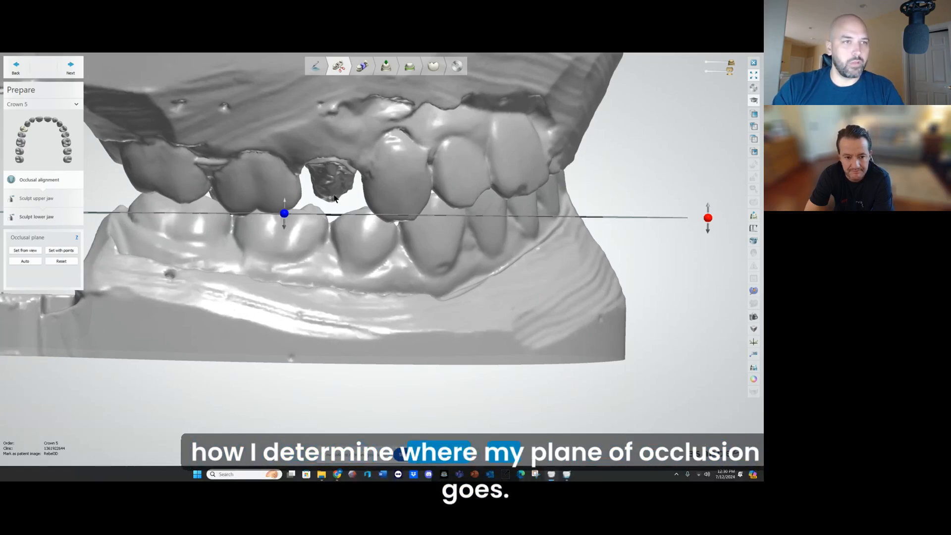
scroll(236, 196, "down", 5)
right_click_drag(237, 196, 193, 199)
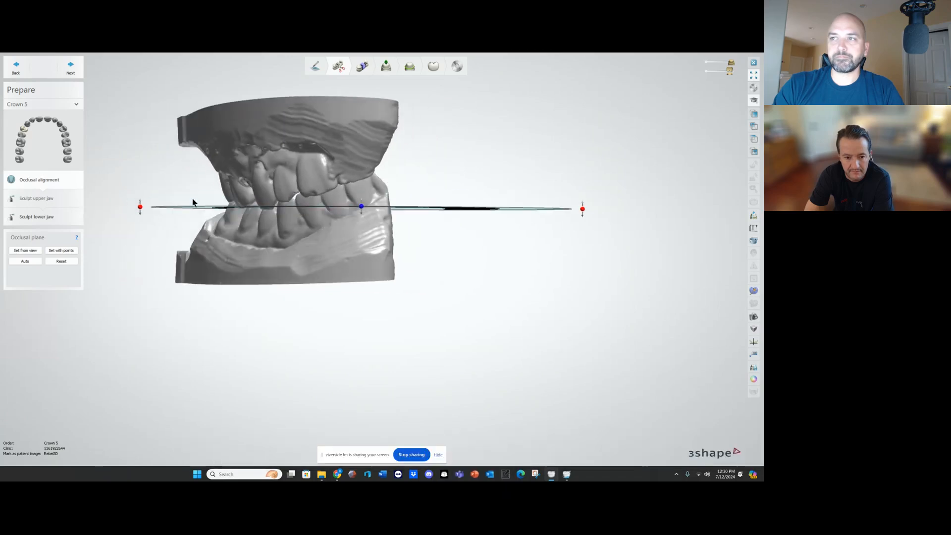
left_click(70, 66)
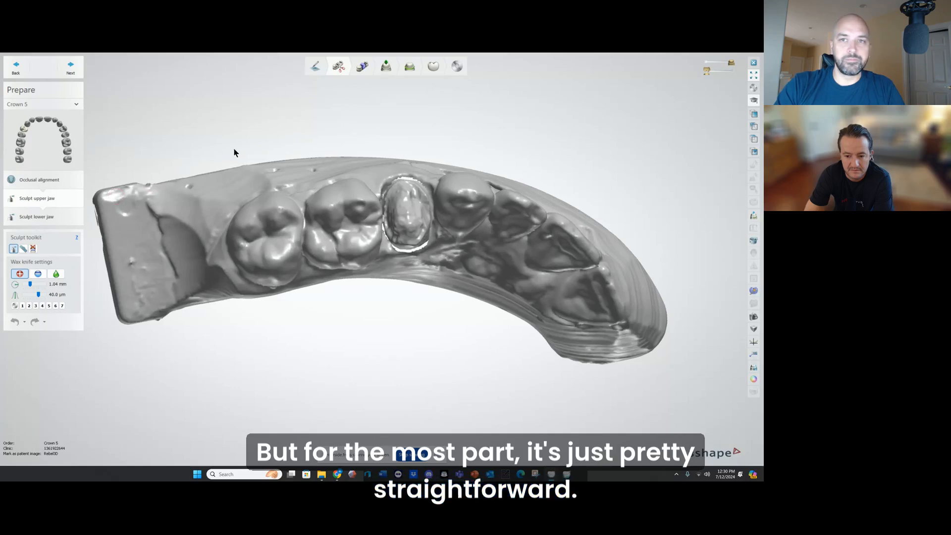
Step: Inspect the upper jaw scan from the occlusal, palatal and buccal sides, examining the tooth 5 preparation closely for undercuts
mouse_move(233, 154)
right_mouse_down()
mouse_move(233, 216)
mouse_move(237, 165)
right_mouse_up()
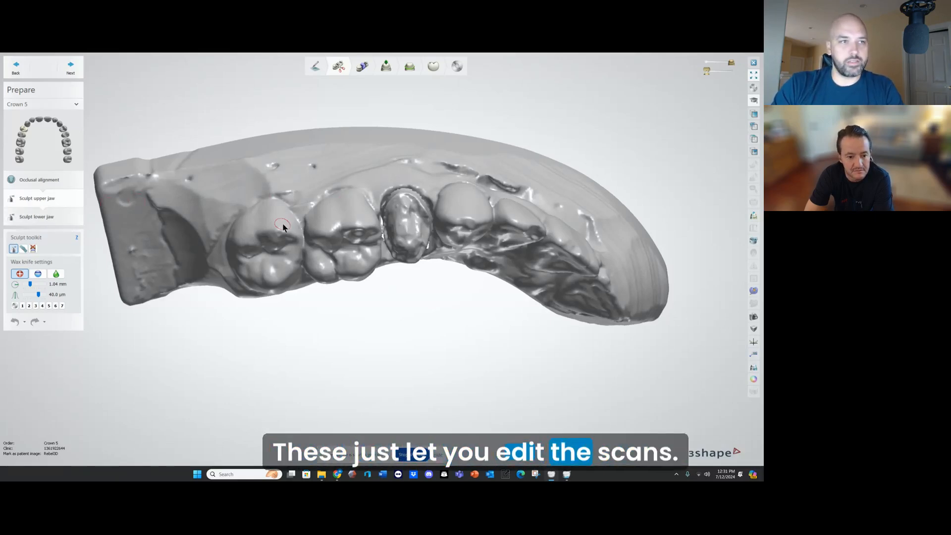
right_click_drag(284, 224, 322, 187)
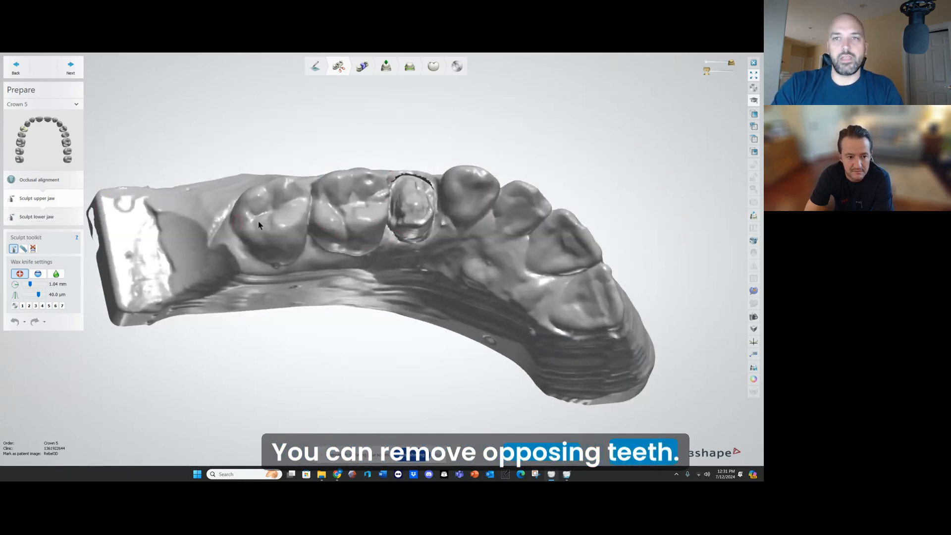
mouse_move(258, 226)
right_mouse_down()
mouse_move(399, 204)
mouse_move(391, 208)
right_mouse_up()
scroll(380, 204, "up", 5)
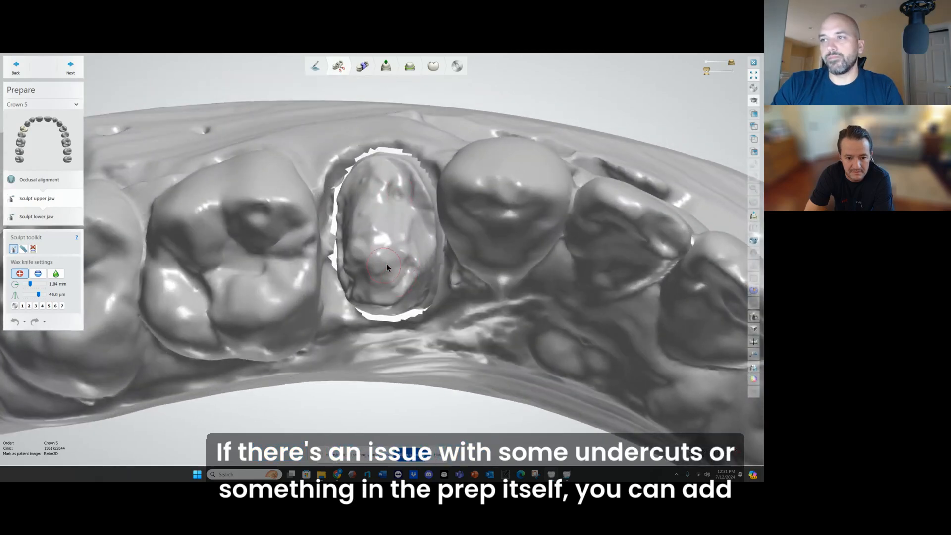
mouse_move(386, 264)
right_mouse_down()
mouse_move(402, 247)
mouse_move(399, 263)
right_mouse_up()
scroll(400, 263, "up", 2)
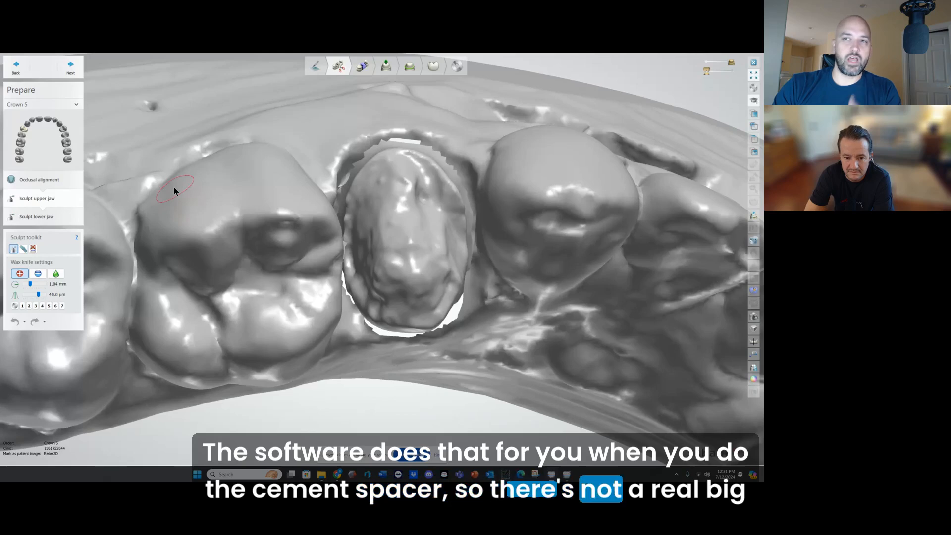
right_click_drag(363, 180, 362, 199)
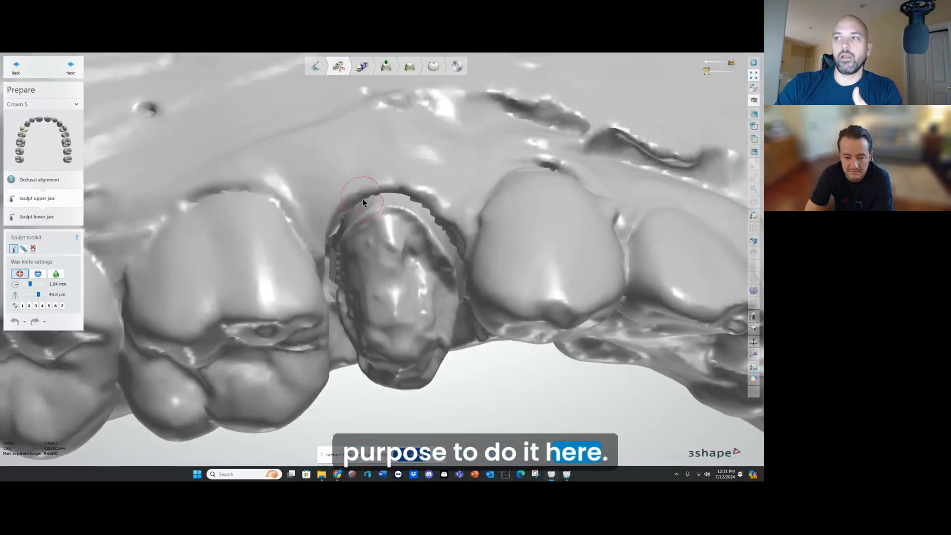
scroll(364, 203, "down", 5)
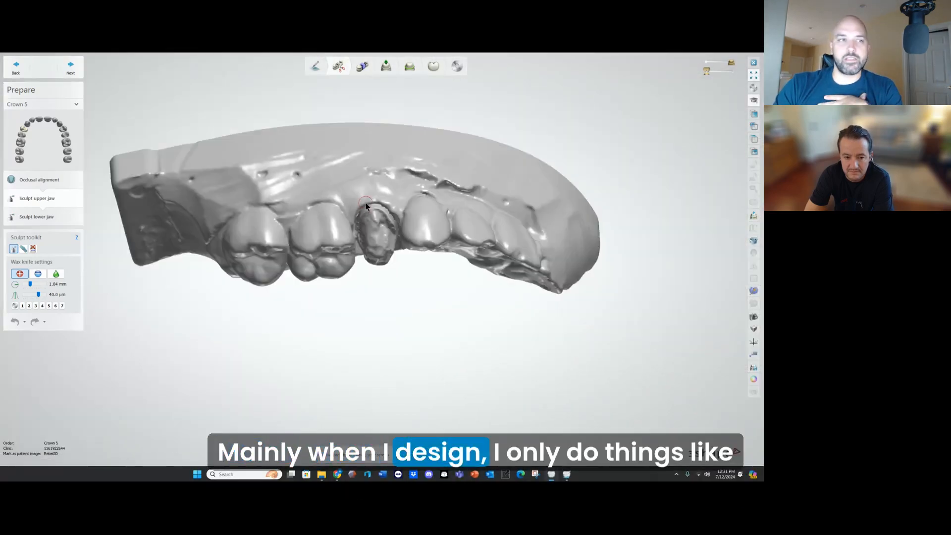
right_click_drag(328, 227, 117, 189)
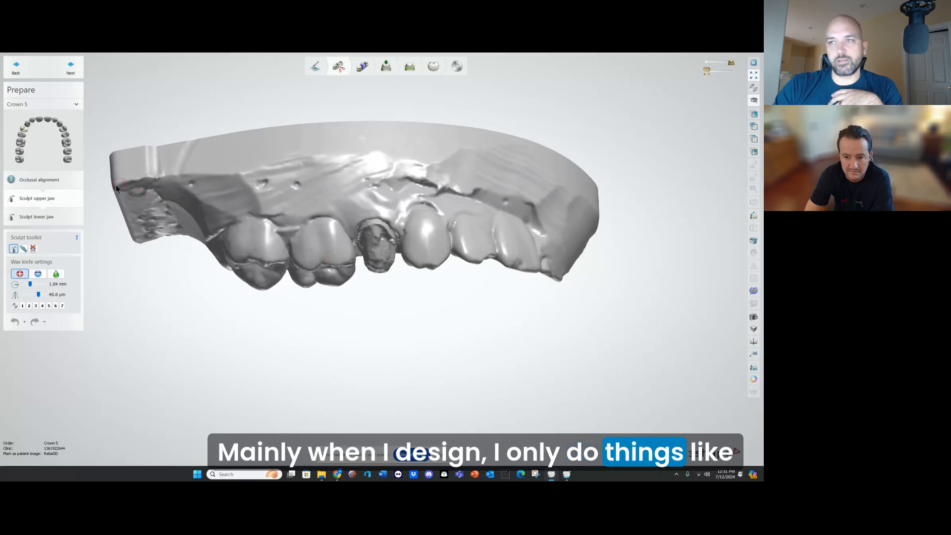
right_click_drag(319, 224, 316, 227)
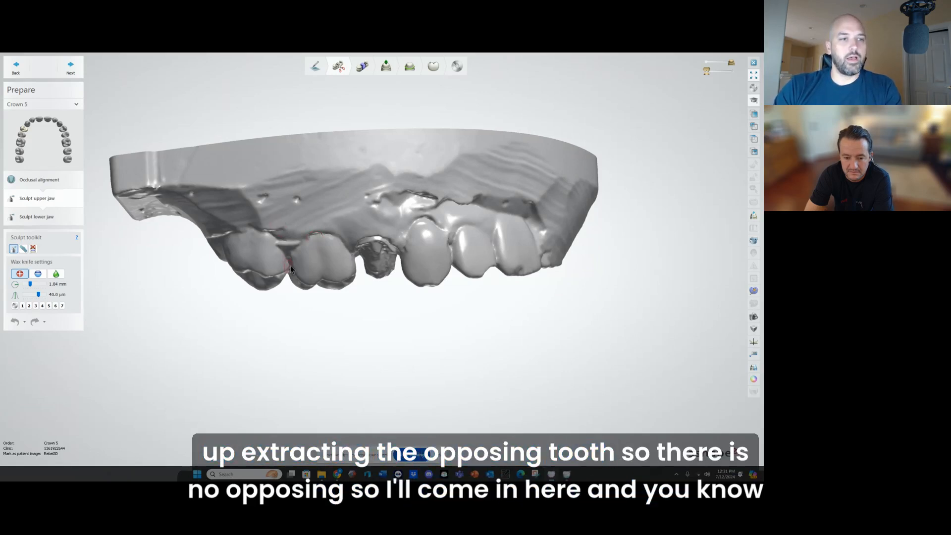
Step: Extract the lower molar directly behind the premolar using auto tooth detection, redrawing its outline along the gum line with fast line editing
left_click(49, 218)
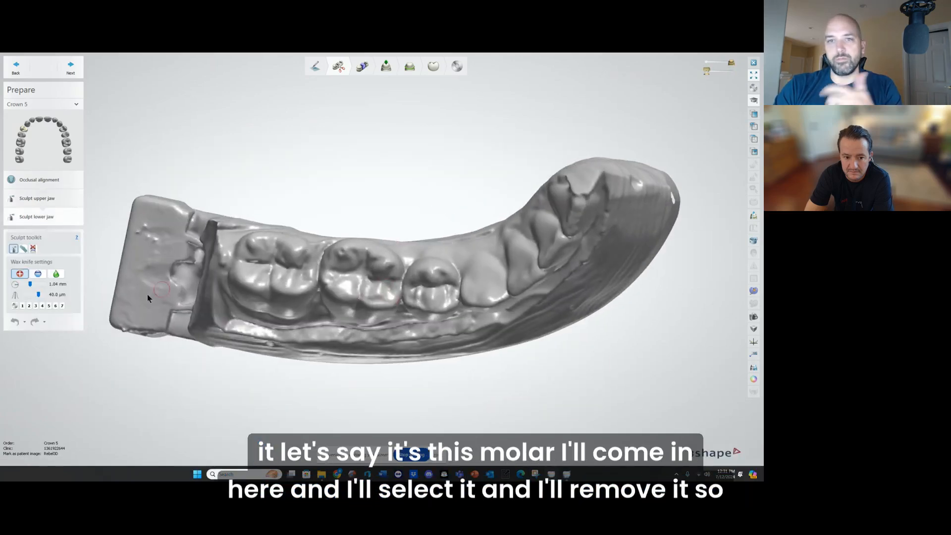
left_click(32, 249)
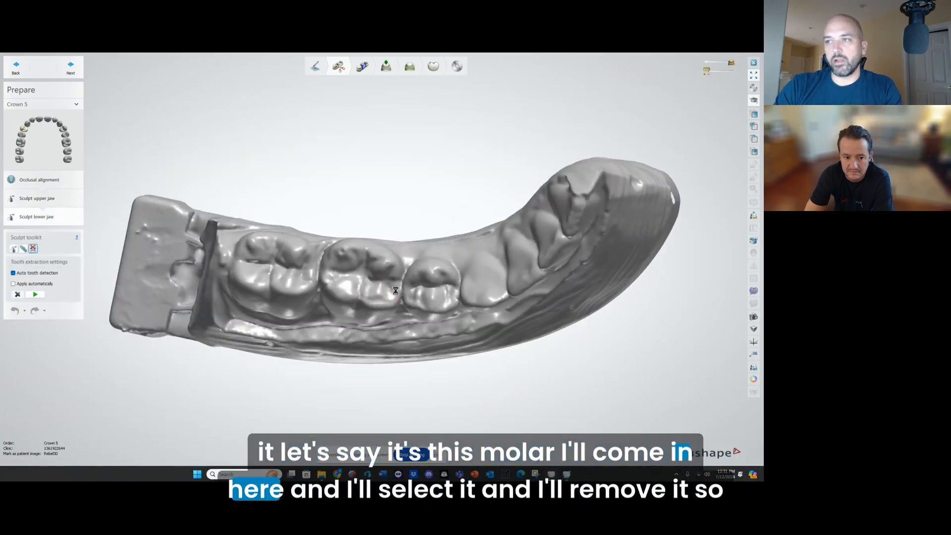
left_click(362, 281)
right_click_drag(296, 361, 327, 304)
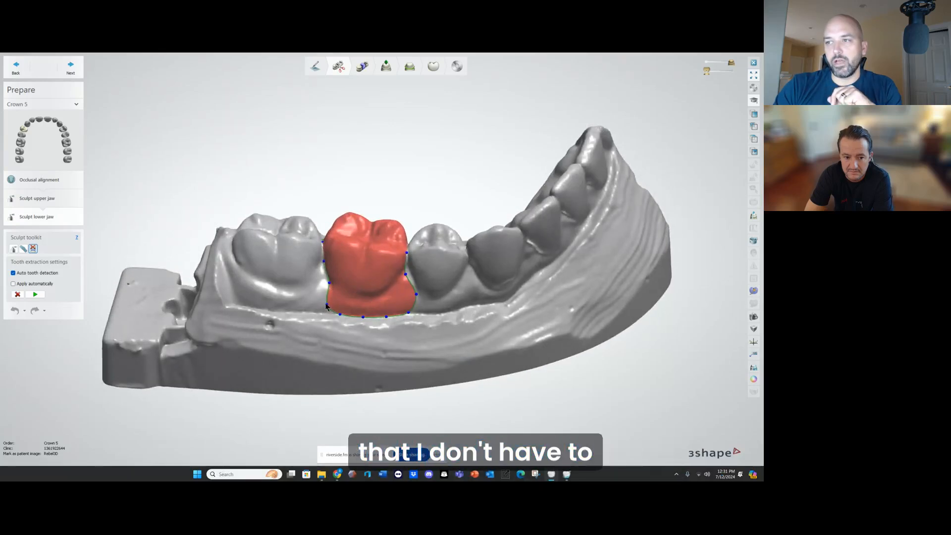
right_click(326, 304)
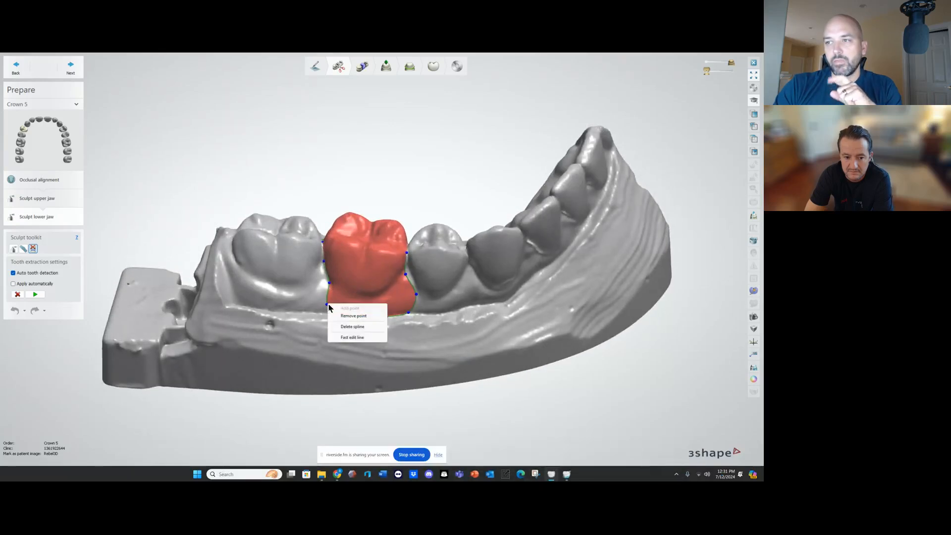
left_click(353, 338)
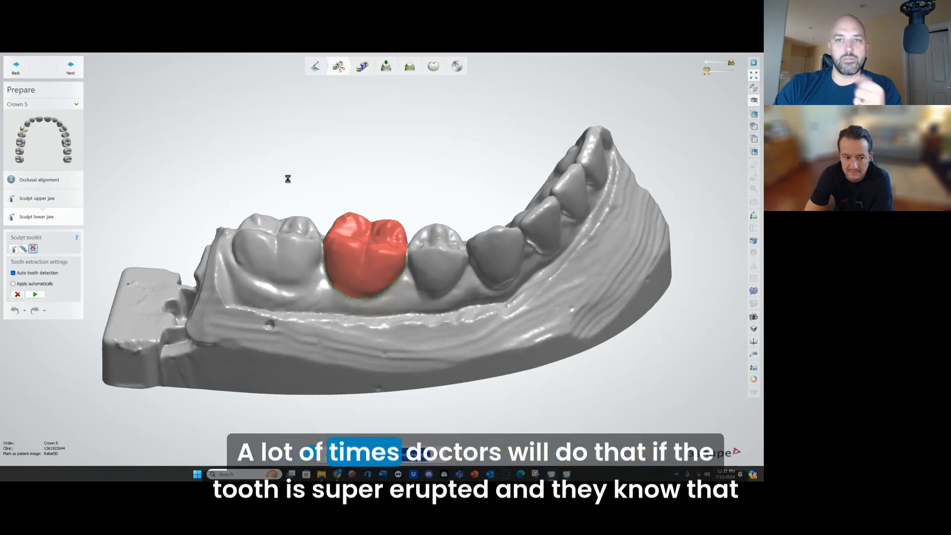
Step: Display the upper jaw over the lower to view the extraction gap, and undo the lower molar's extraction
left_click_drag(721, 70, 733, 71)
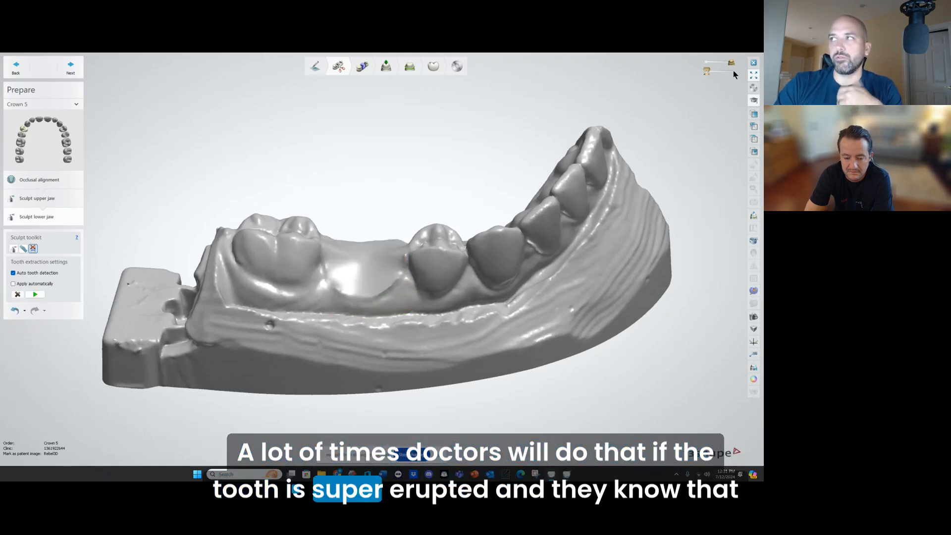
right_click_drag(391, 137, 390, 117)
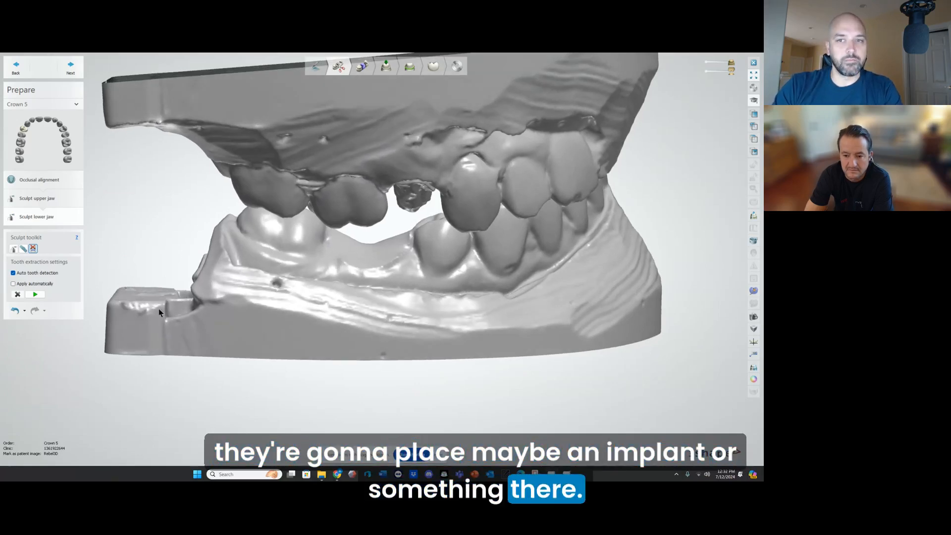
left_click(15, 310)
scroll(344, 262, "down", 4)
right_click_drag(368, 271, 365, 264)
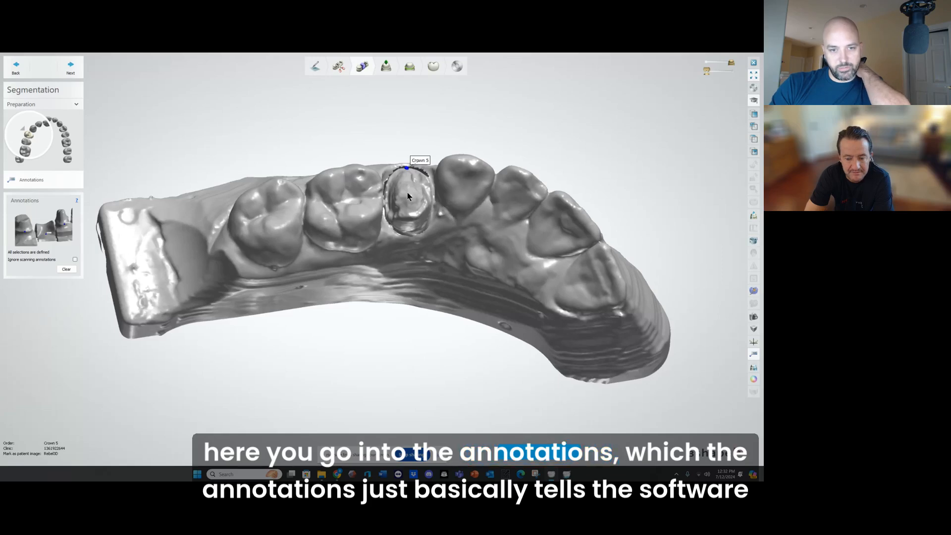
Step: Examine where the Crown 5 annotation point sits on the preparation and set the segmentation to ignore scanning annotations
right_click_drag(407, 193, 396, 179)
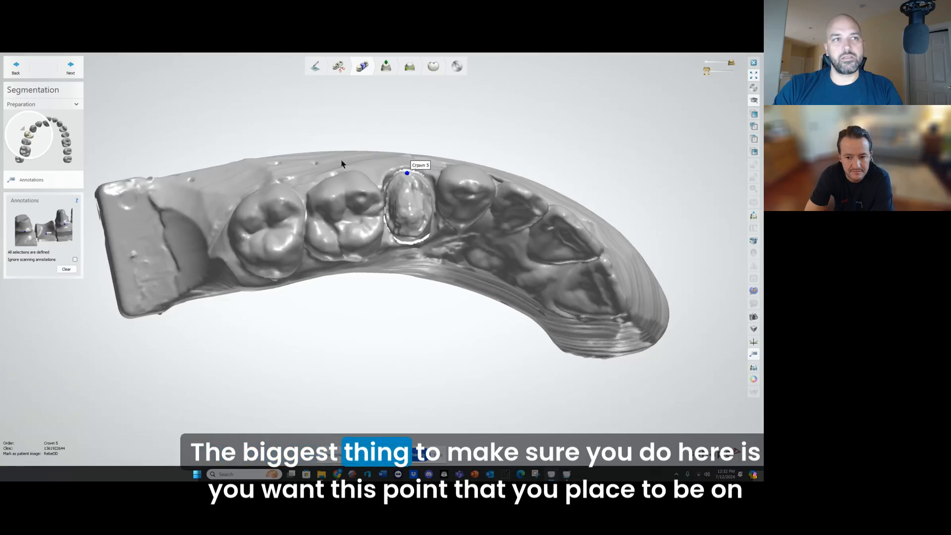
scroll(413, 190, "up", 5)
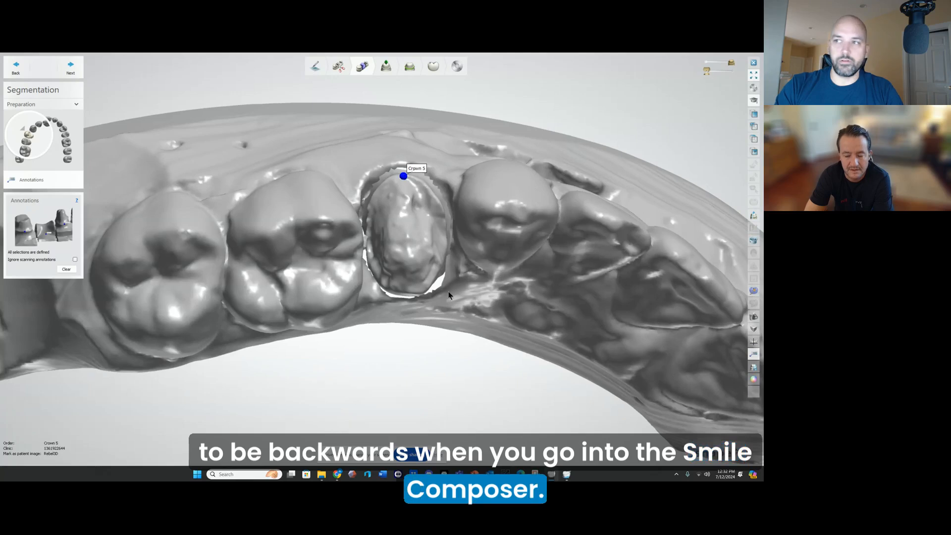
scroll(385, 271, "down", 3)
middle_click_drag(330, 263, 297, 267)
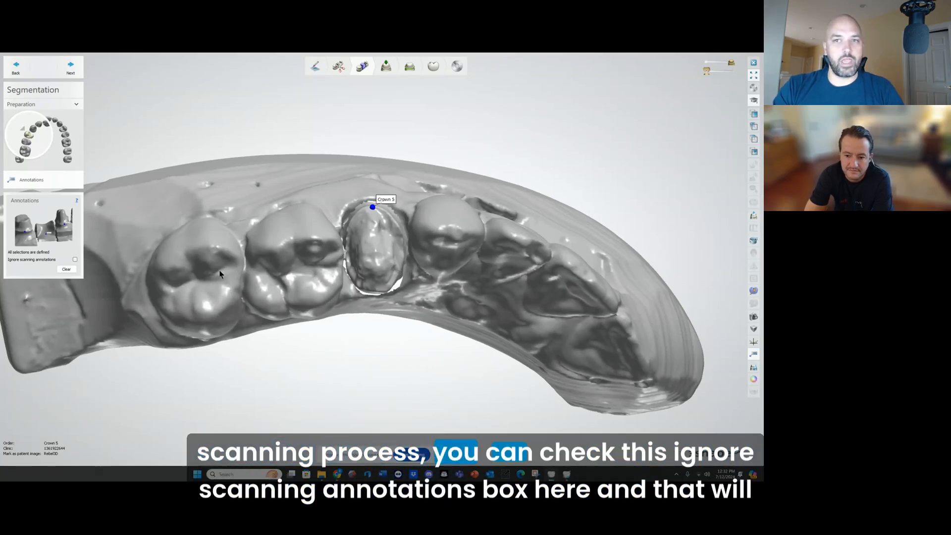
left_click(75, 259)
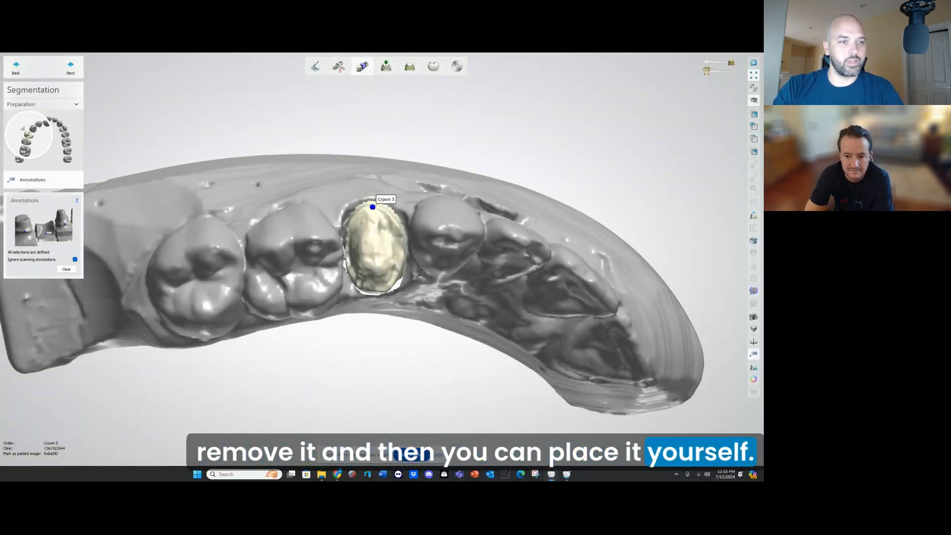
Step: Proceed to Crown 5's insertion direction, orient the view along the preparation's path with minimal undercuts, and set the direction from that view
left_click(72, 69)
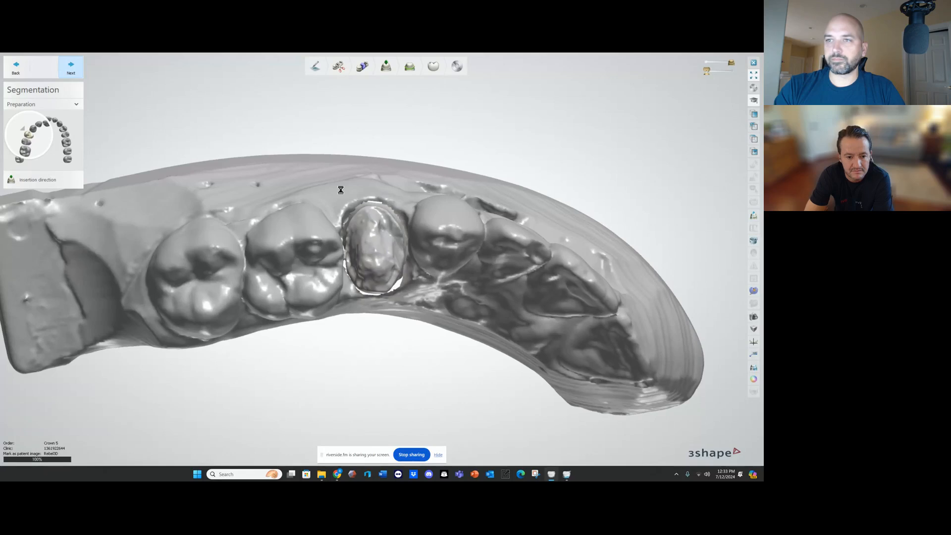
scroll(426, 255, "down", 5)
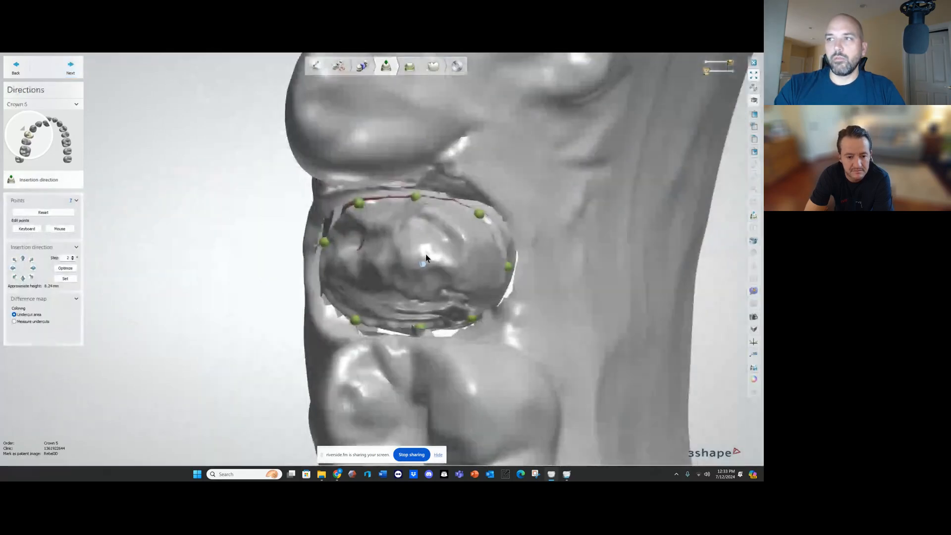
right_click_drag(426, 255, 491, 269)
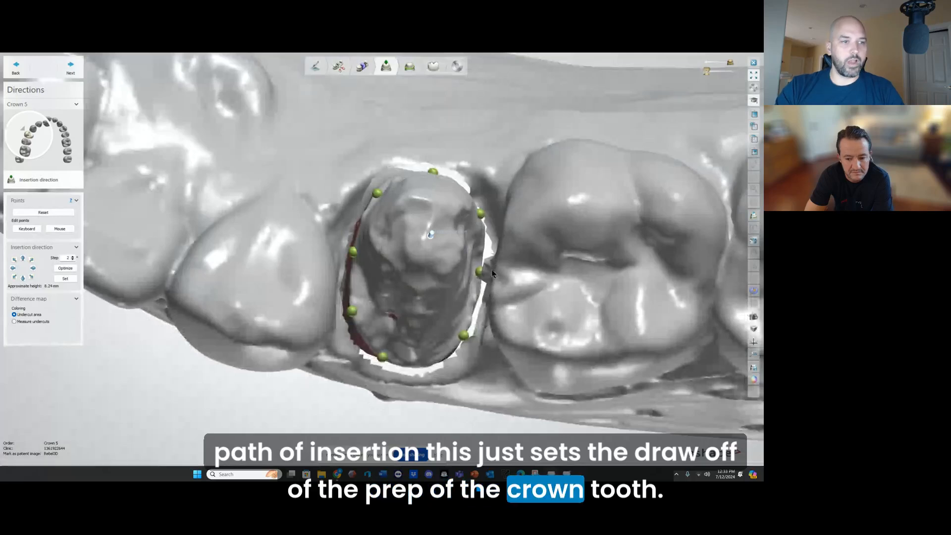
right_click_drag(496, 323, 477, 183)
right_click_drag(410, 178, 401, 299)
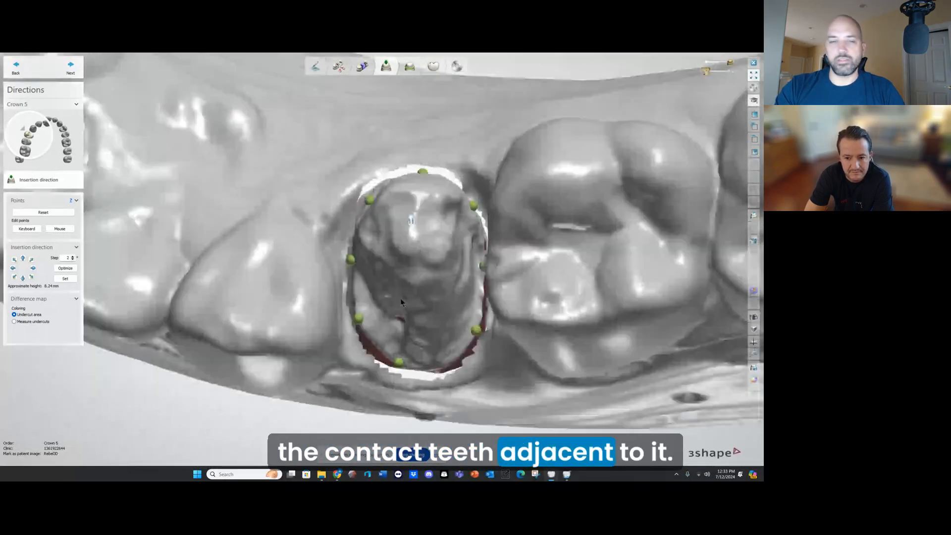
right_click_drag(351, 261, 367, 277)
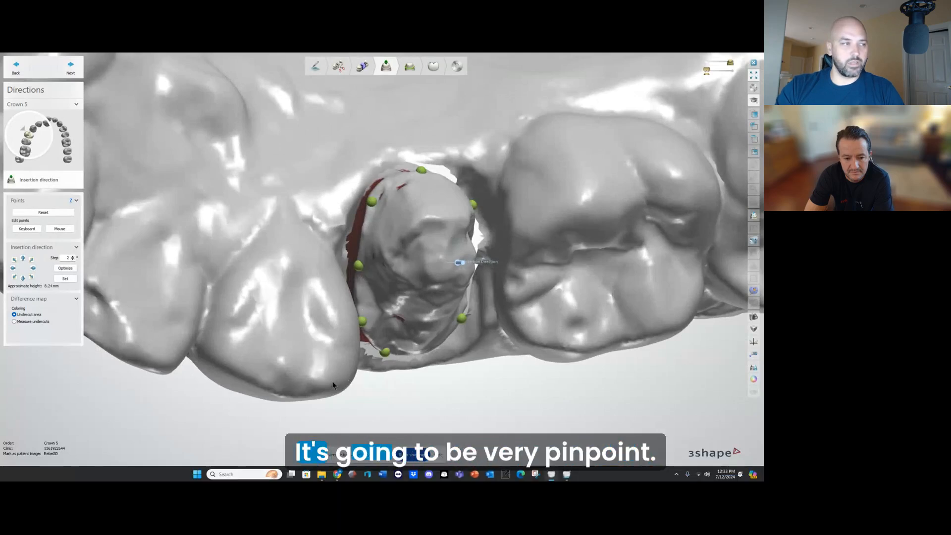
right_click_drag(410, 328, 403, 310)
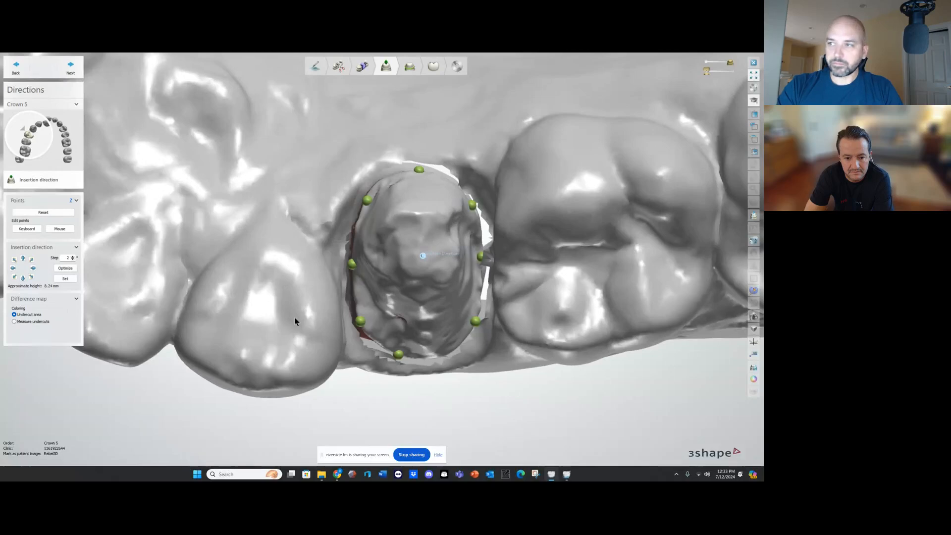
right_click_drag(337, 305, 397, 294)
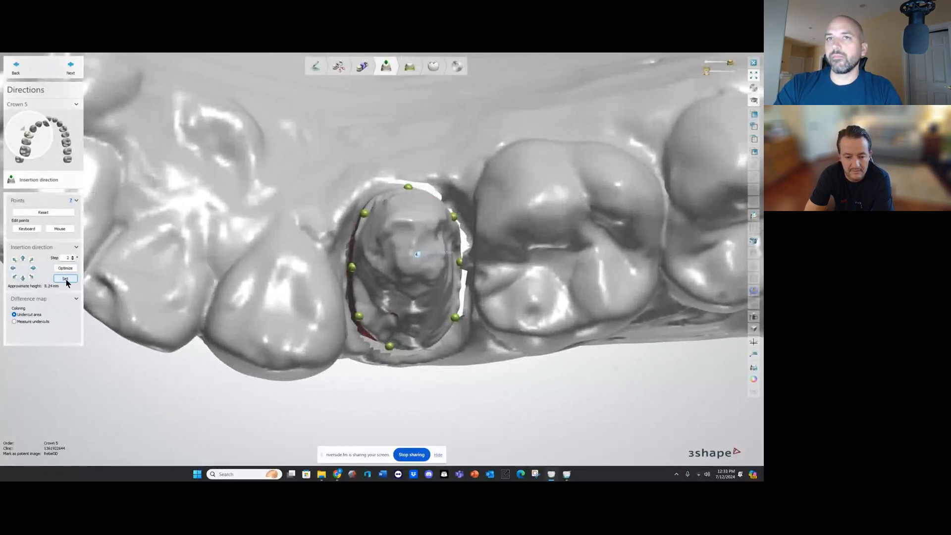
Step: Proceed to Crown 5's margin line, turn on the scan's texture colours and inspect the line around the die
left_click(71, 67)
right_click_drag(526, 242, 525, 262)
scroll(359, 282, "up", 3)
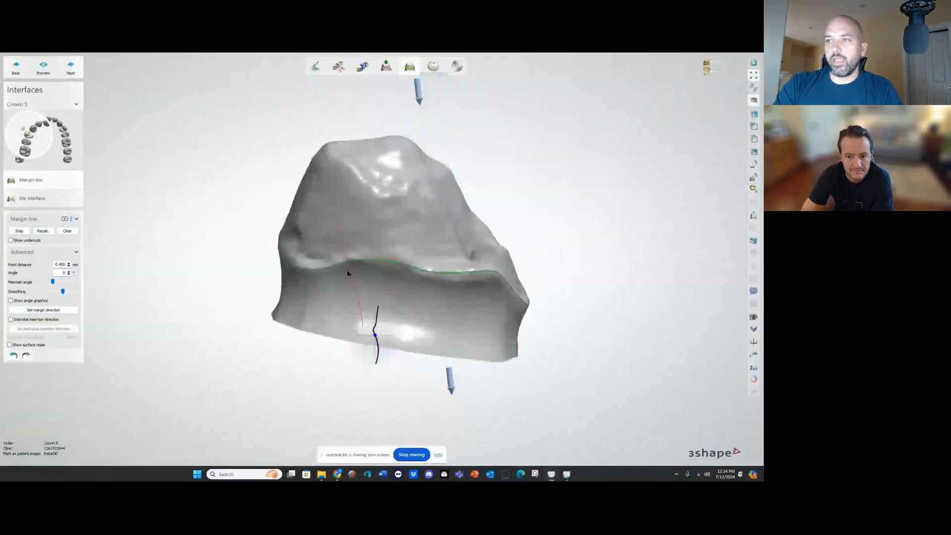
right_click_drag(347, 269, 396, 280)
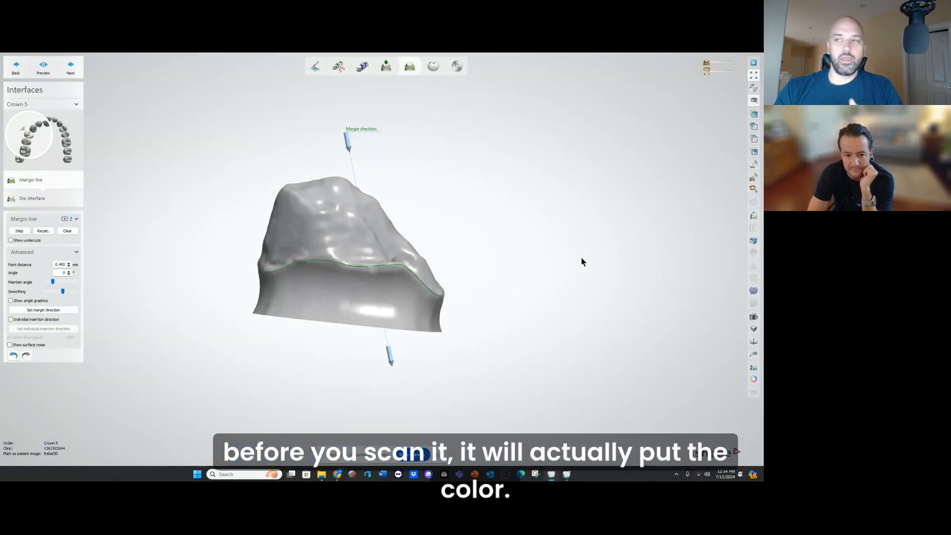
left_click(755, 380)
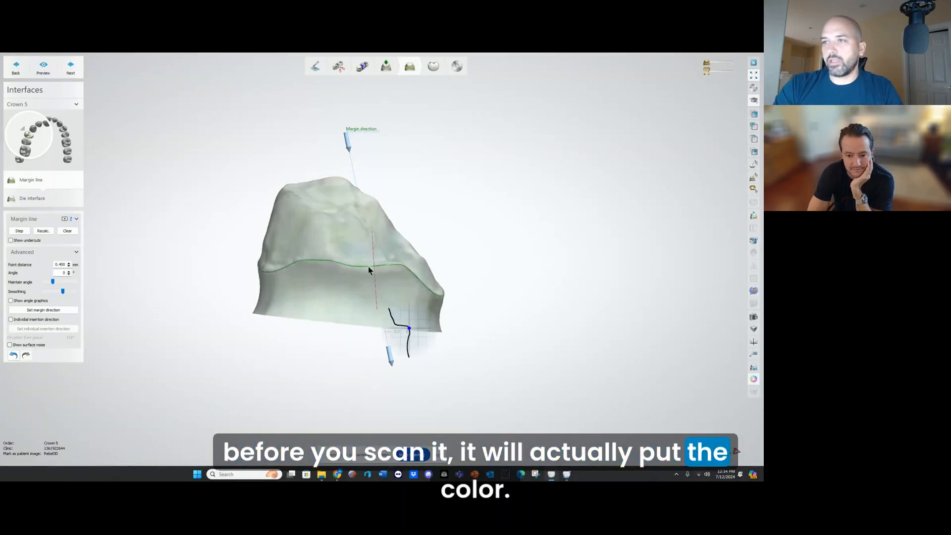
right_click_drag(367, 270, 236, 272)
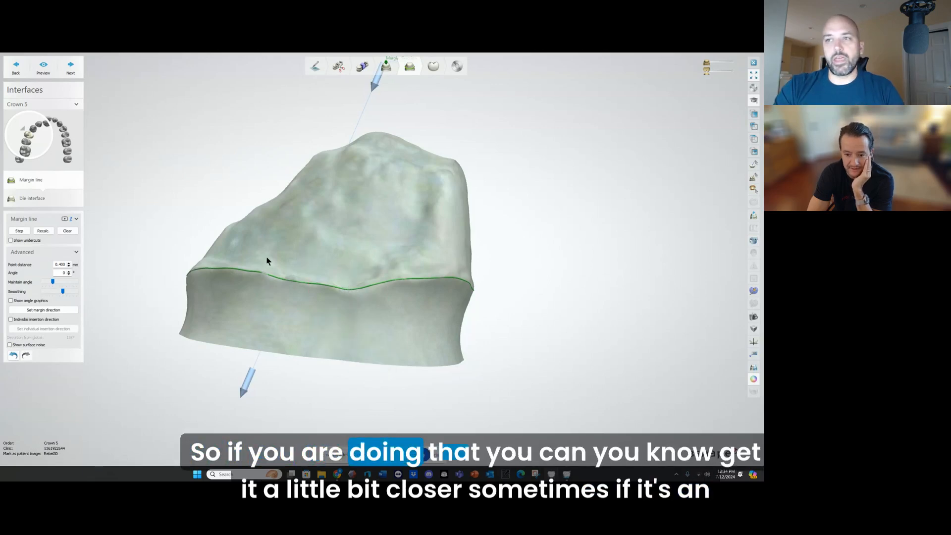
right_click_drag(267, 263, 312, 267)
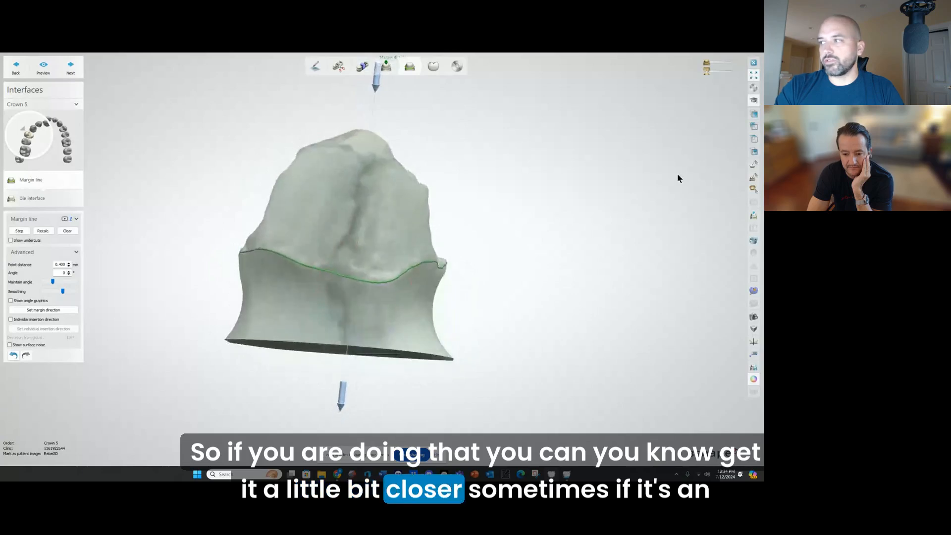
Step: Turn off the scan's texture colours and inspect the margin line along the die up close
left_click(754, 380)
right_click_drag(474, 295, 379, 287)
scroll(346, 263, "up", 3)
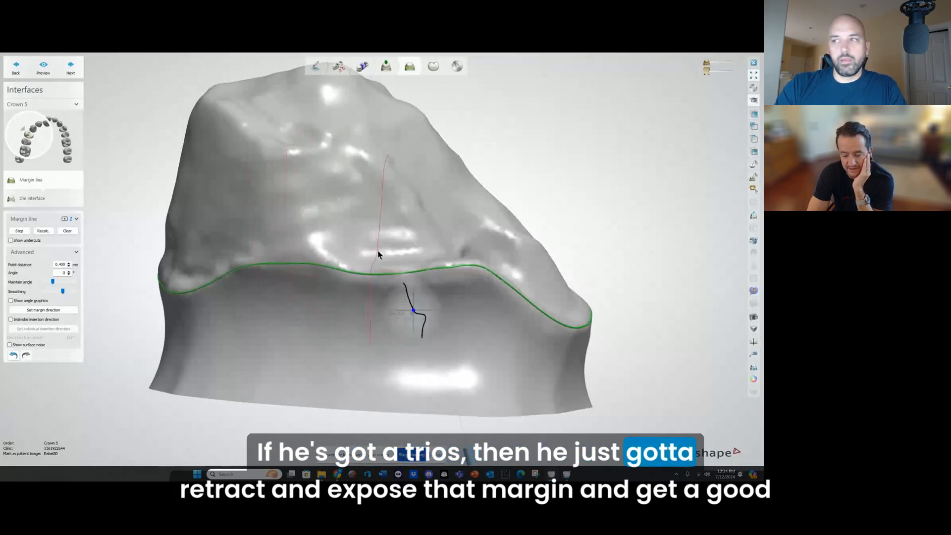
scroll(378, 254, "up", 3)
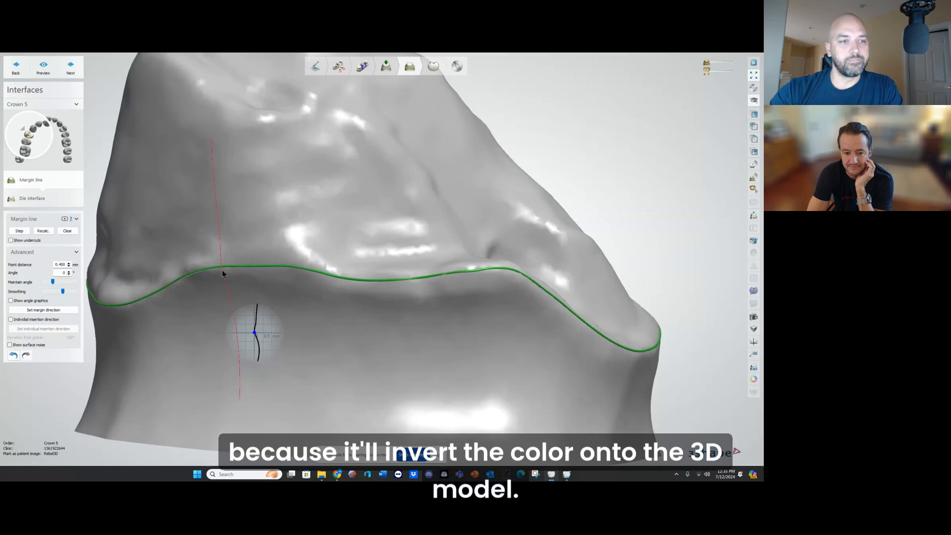
right_click_drag(295, 260, 299, 265)
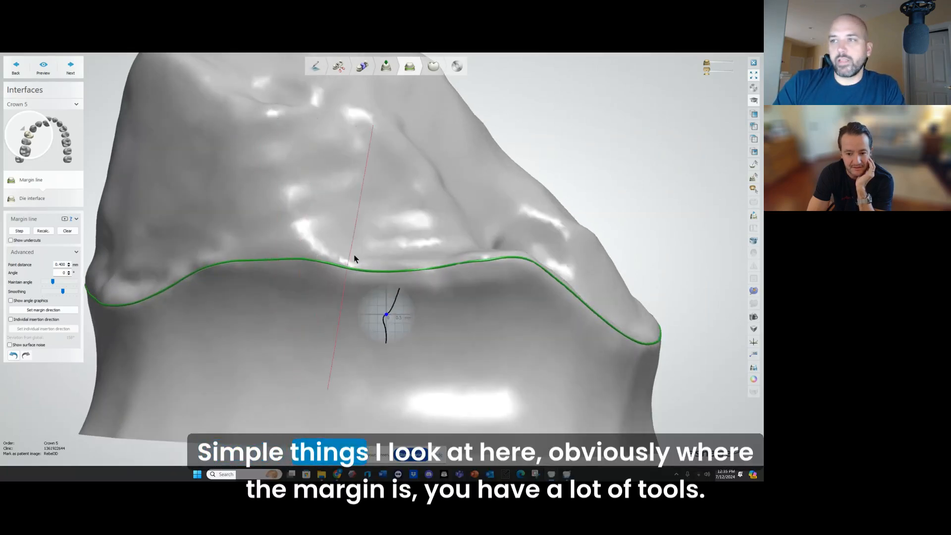
mouse_move(439, 263)
right_mouse_down()
mouse_move(387, 259)
mouse_move(441, 265)
right_mouse_up()
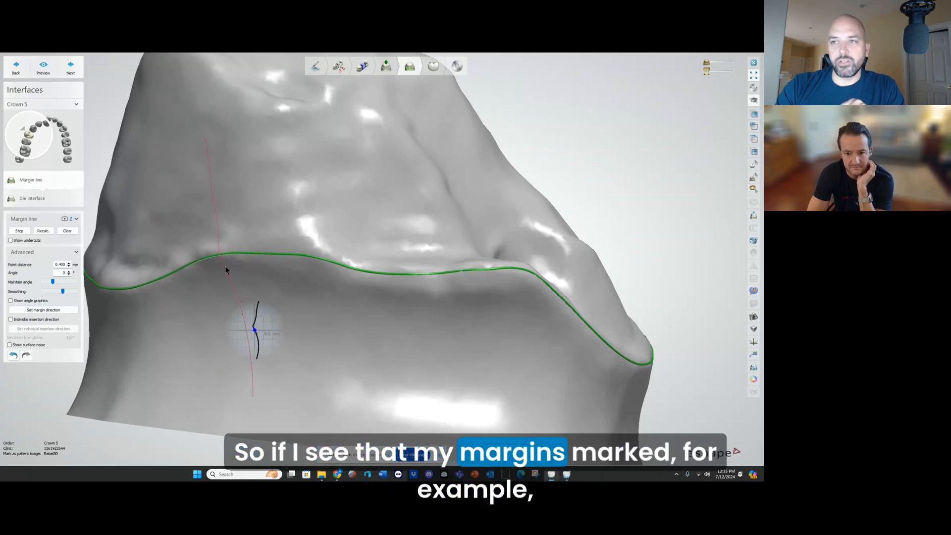
Step: Redraw a short margin line segment into the undercut, show the undercuts, and move that segment back just above them
mouse_move(226, 263)
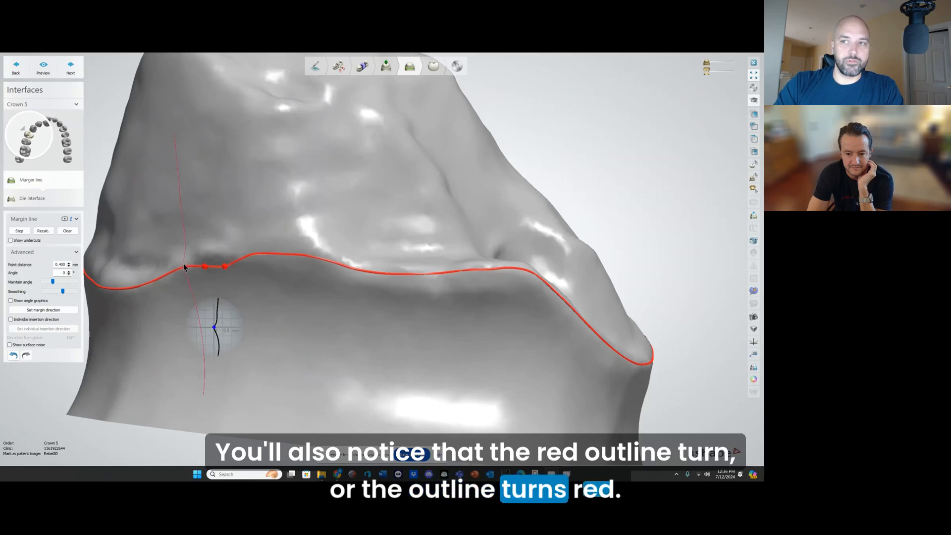
right_click_drag(496, 262, 358, 271)
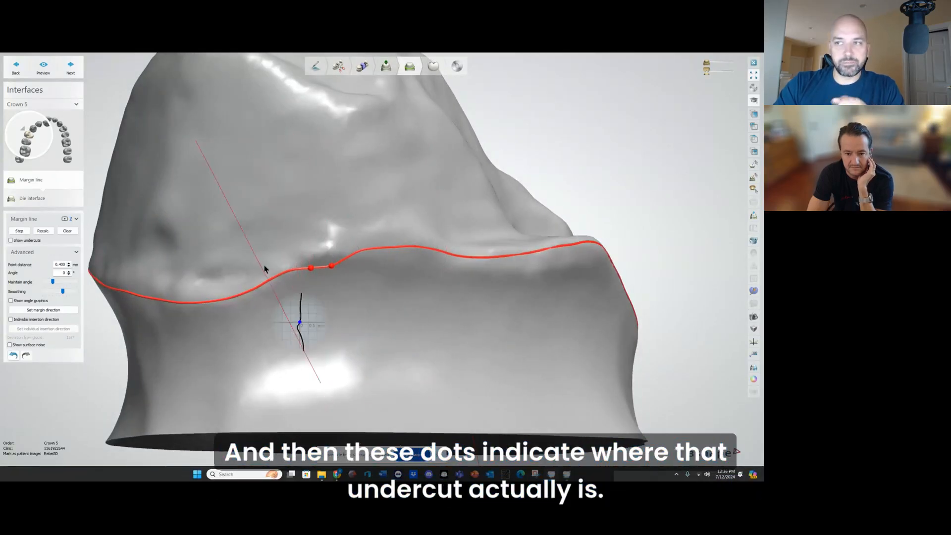
left_click(11, 241)
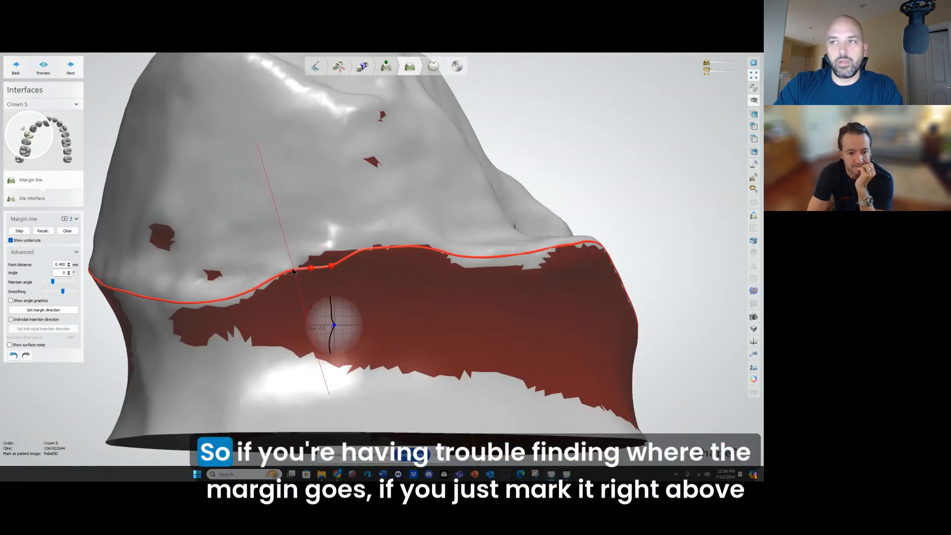
left_click(365, 249)
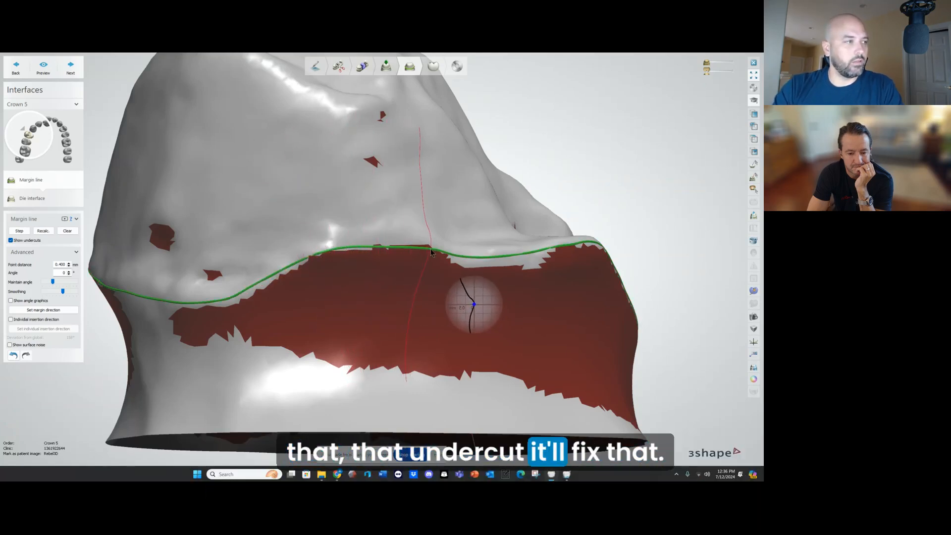
Step: Proceed to Crown 5's die interface, try the Crown Wax material settings, and switch back to Crown Zircon
right_click_drag(439, 259, 129, 160)
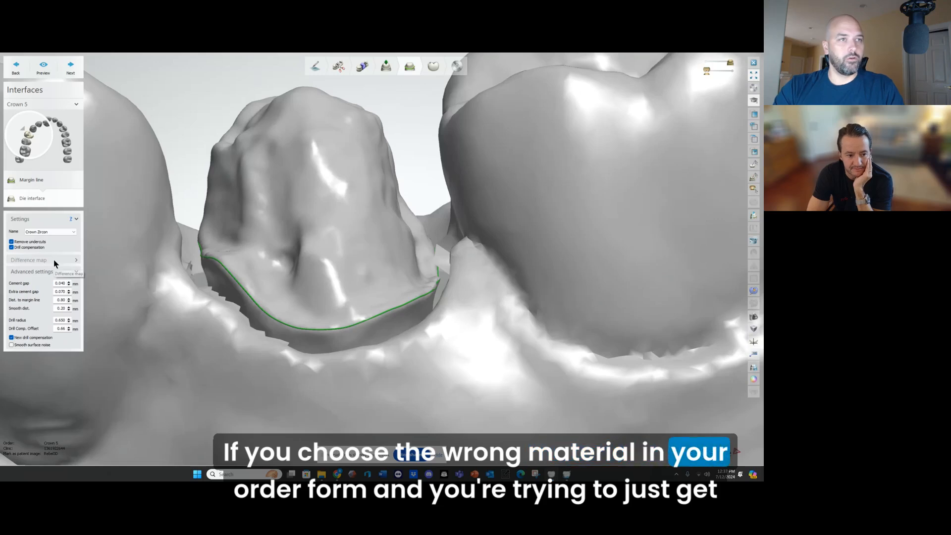
left_click(55, 231)
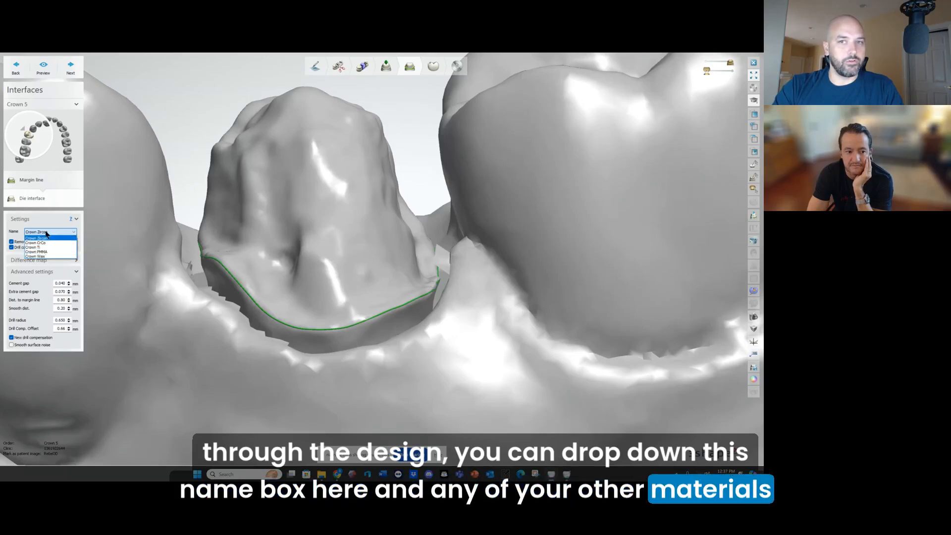
left_click(46, 256)
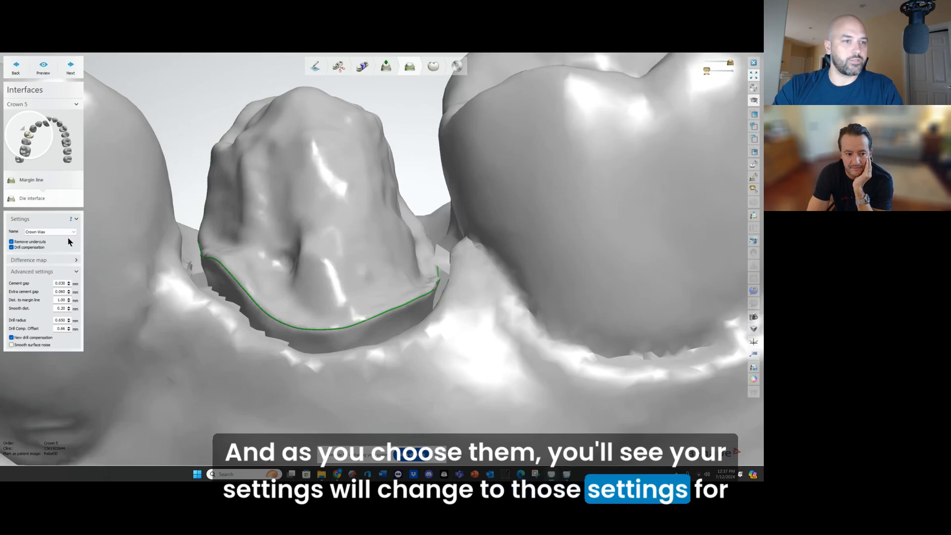
left_click(55, 231)
left_click(46, 239)
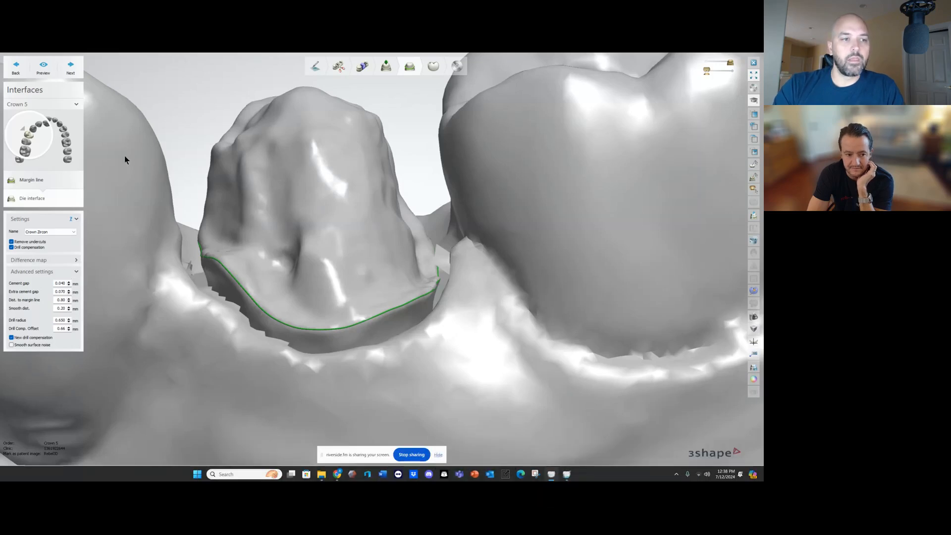
Step: Proceed to Crown 5's anatomy design and undo the previous design back to the initial library crown
left_click(71, 69)
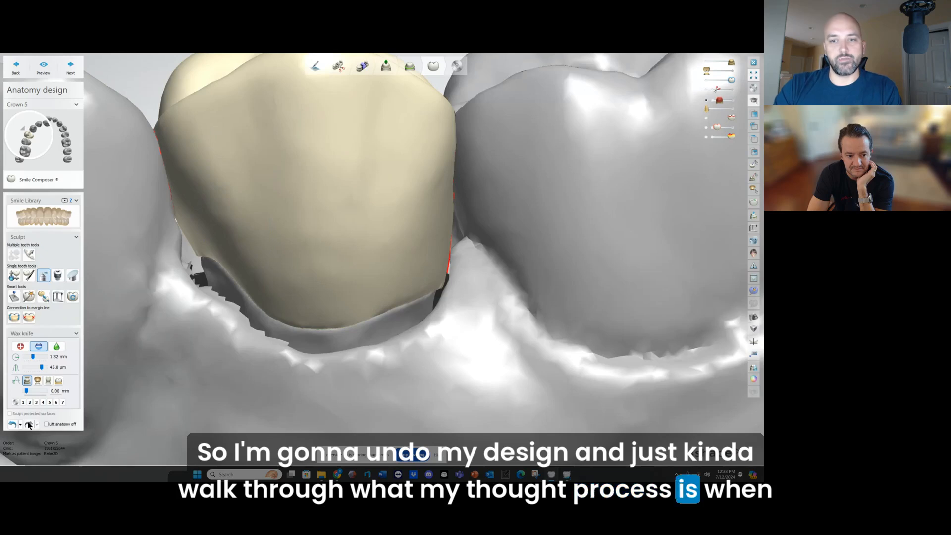
left_click(20, 425)
left_click(69, 423)
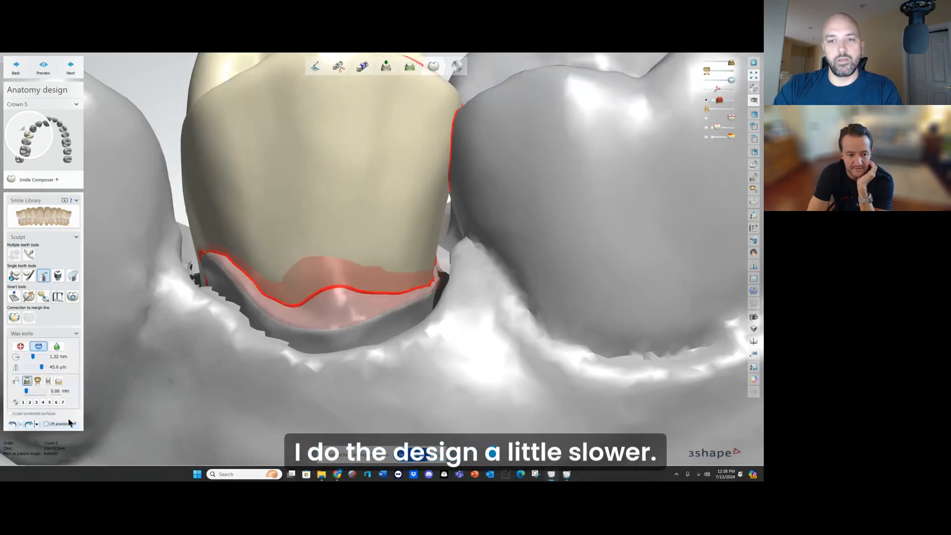
Step: View the whole arch occlusally, open the Smile Library for Crown 5 and browse the available tooth libraries
scroll(347, 300, "down", 5)
right_click_drag(363, 287, 436, 311)
scroll(471, 355, "down", 5)
middle_click_drag(436, 311, 414, 260)
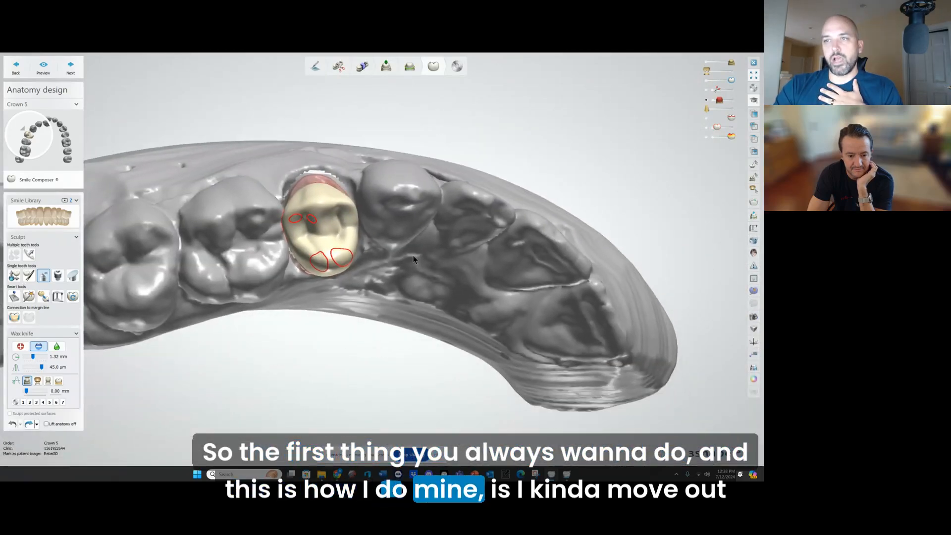
scroll(417, 247, "down", 3)
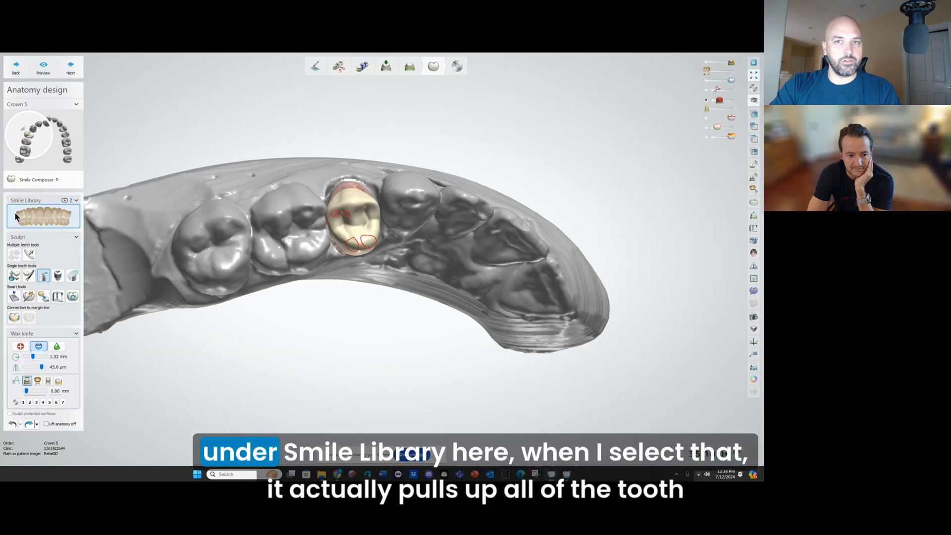
left_click(44, 217)
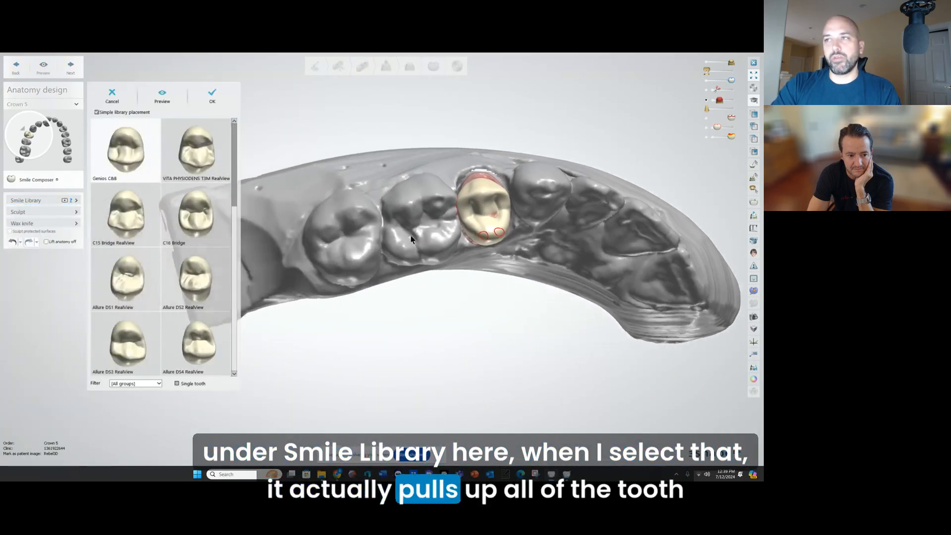
middle_click_drag(411, 239, 391, 239)
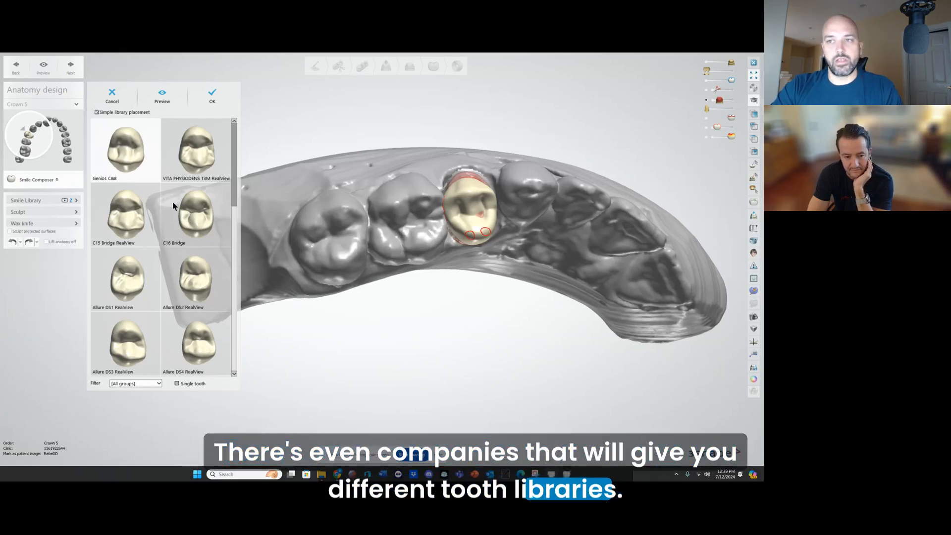
scroll(173, 202, "down", 2)
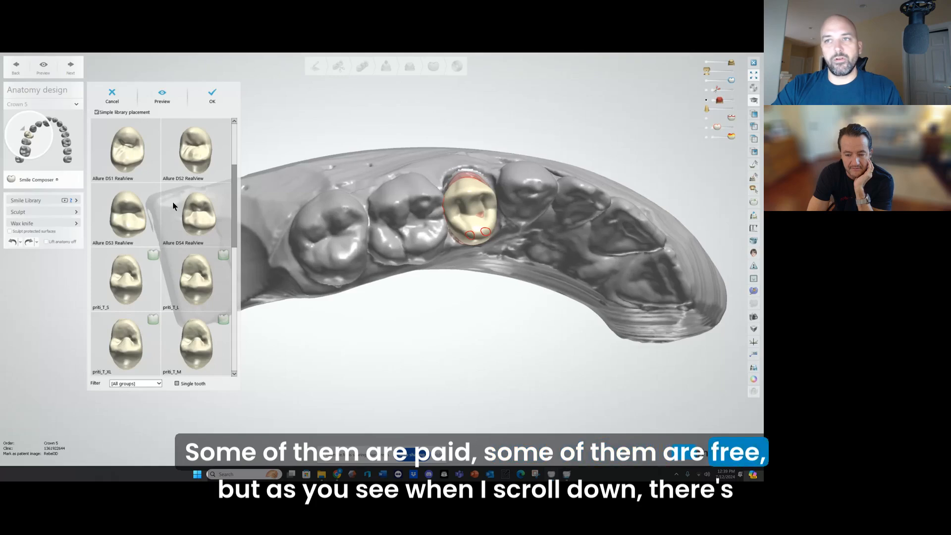
scroll(173, 203, "down", 2)
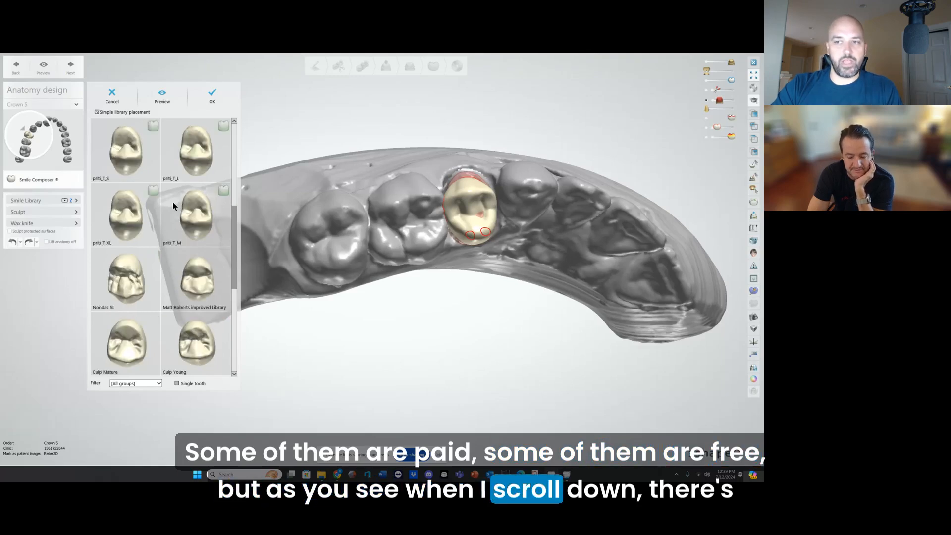
scroll(172, 201, "down", 2)
scroll(173, 206, "down", 2)
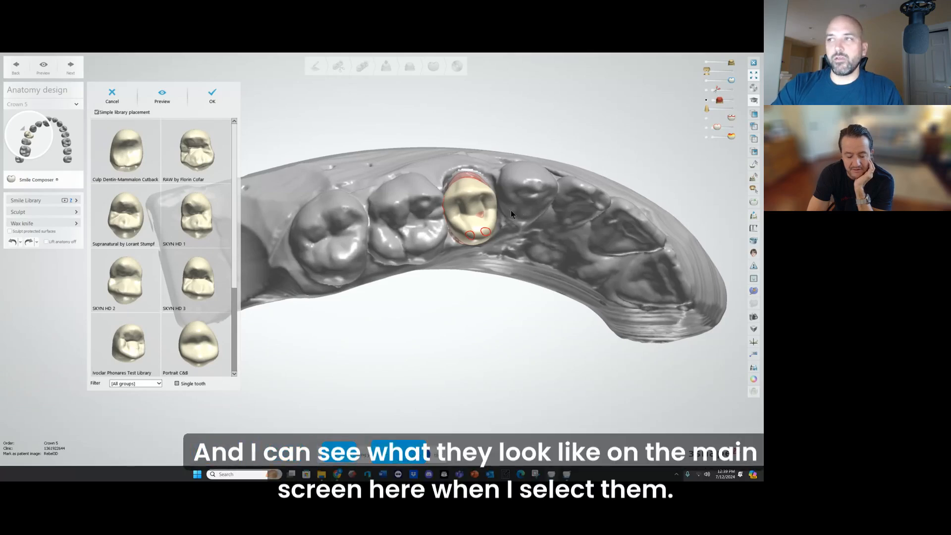
Step: Apply the Ivoclar Phonares Test Library tooth to Crown 5 and view its shape on the jaw
scroll(512, 211, "up", 1)
middle_click_drag(454, 233, 425, 242)
scroll(490, 213, "up", 2)
left_click(127, 344)
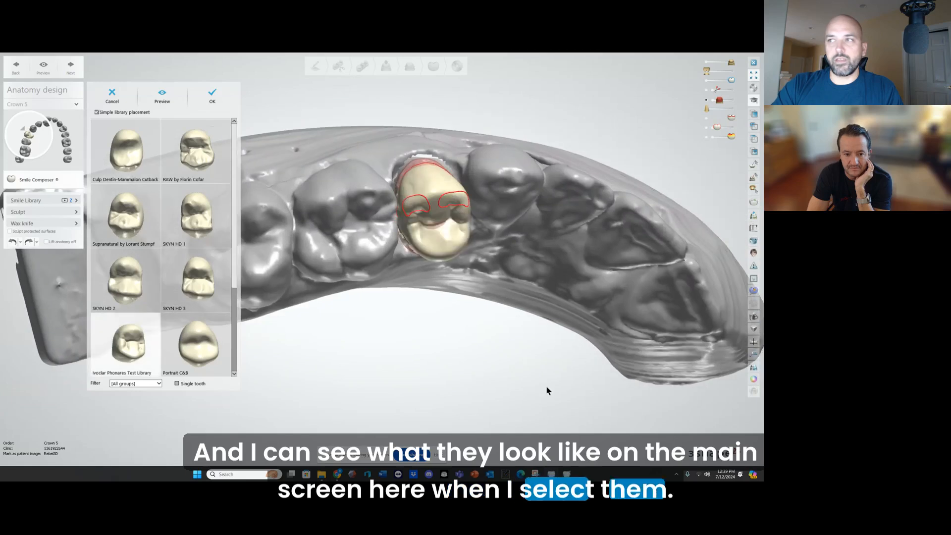
right_click_drag(501, 299, 503, 270)
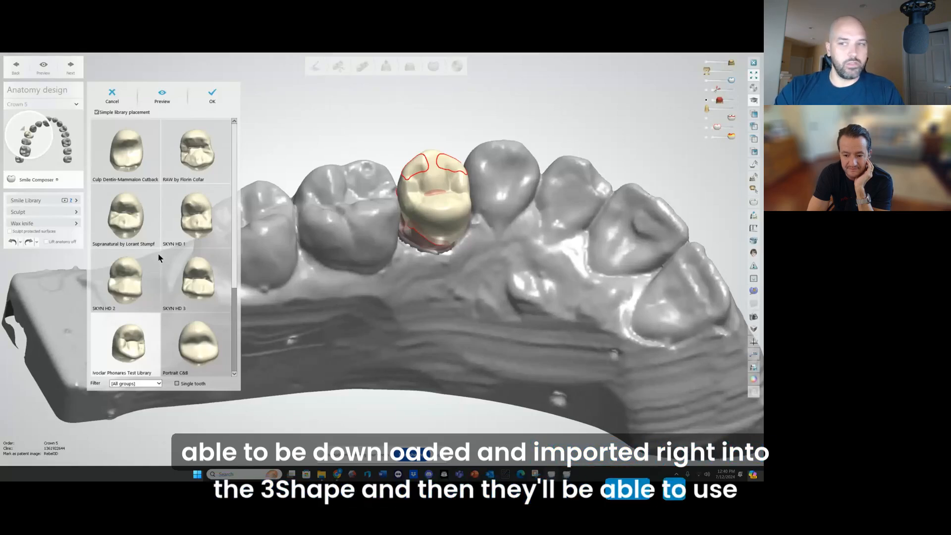
Step: Apply the Genios C&B library tooth to Crown 5 and compare its anatomy with the neighbouring teeth
scroll(166, 297, "up", 2)
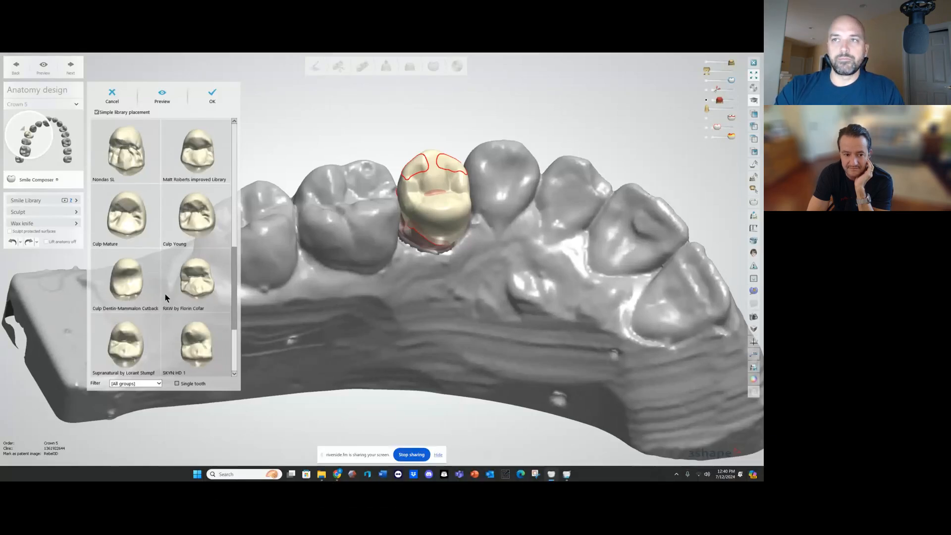
scroll(166, 297, "up", 2)
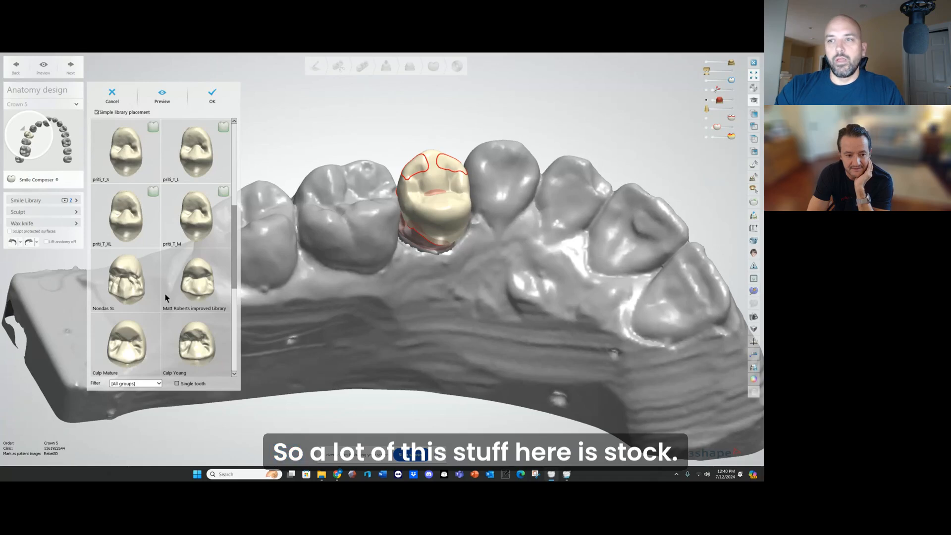
scroll(165, 297, "up", 4)
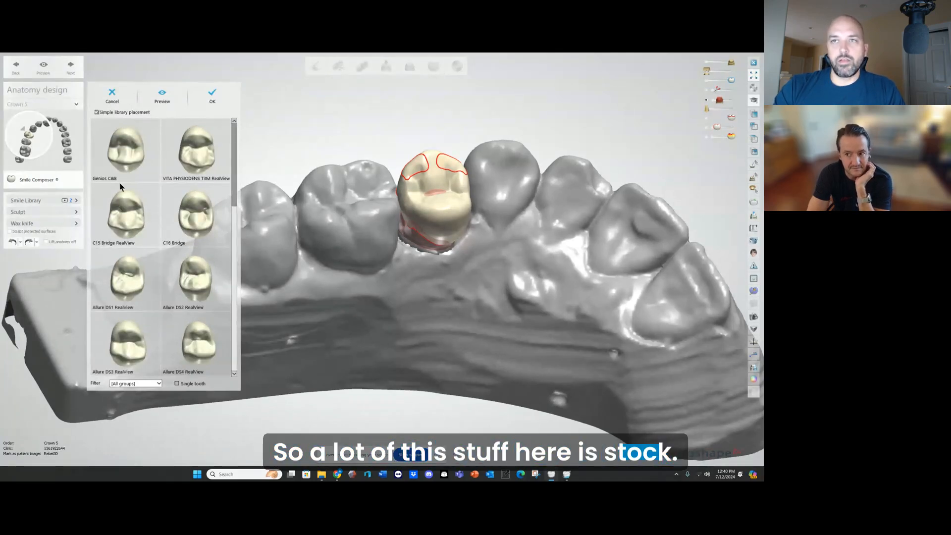
left_click(132, 158)
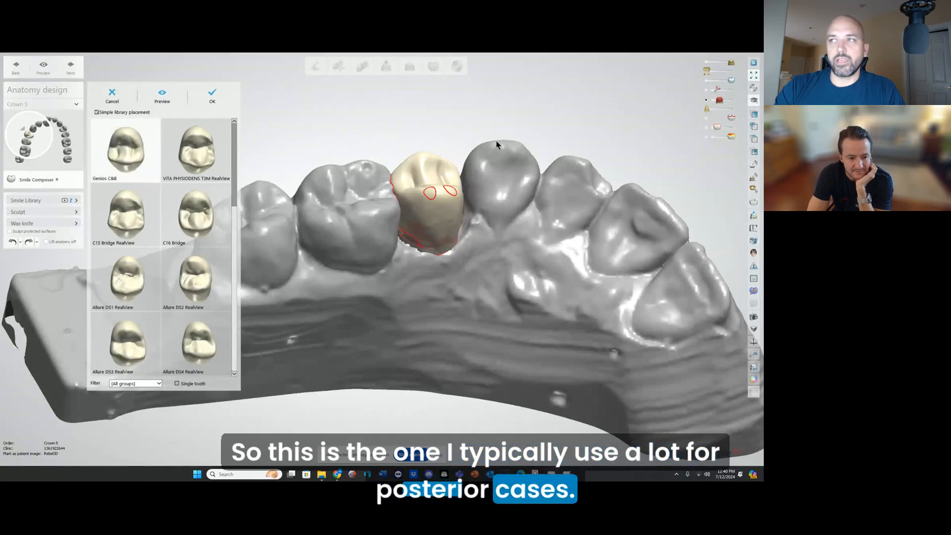
right_click_drag(496, 141, 498, 163)
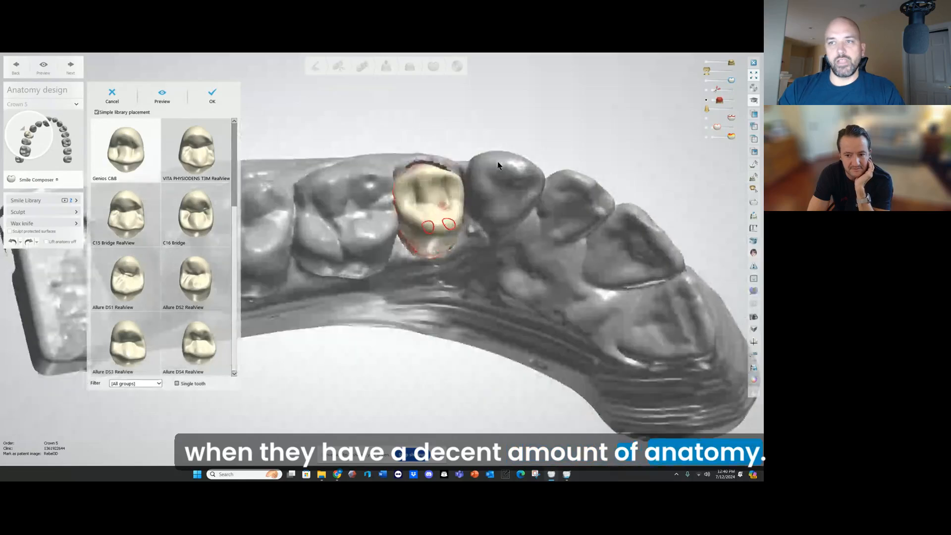
Step: Try the worn-looking Portrait C&B and Culp Mature library teeth on Crown 5, viewing each on the jaw
scroll(193, 269, "down", 5)
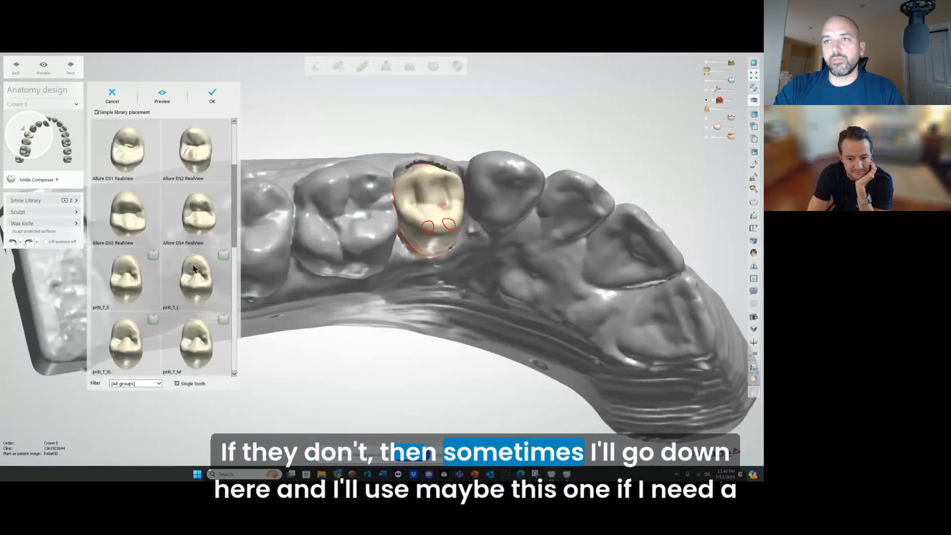
left_click(196, 350)
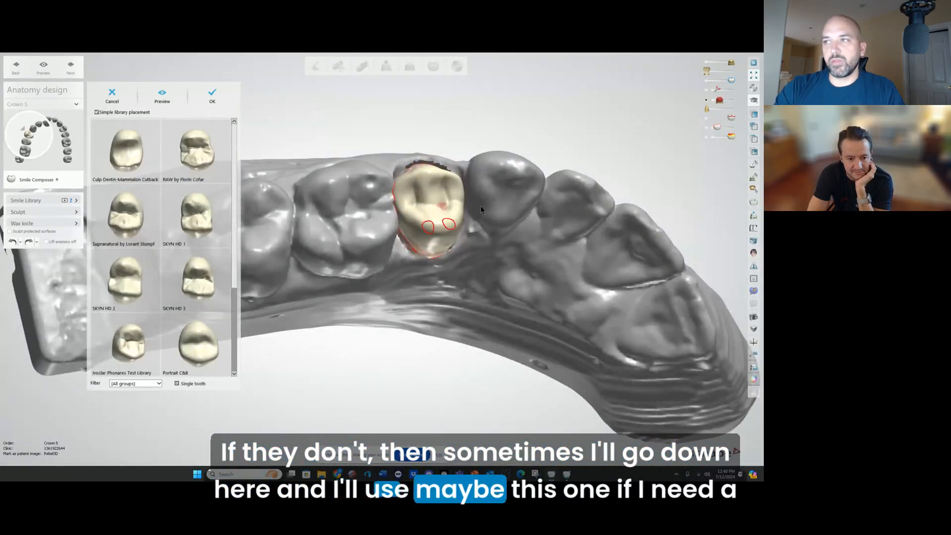
mouse_move(515, 196)
right_mouse_down()
mouse_move(527, 218)
mouse_move(526, 186)
right_mouse_up()
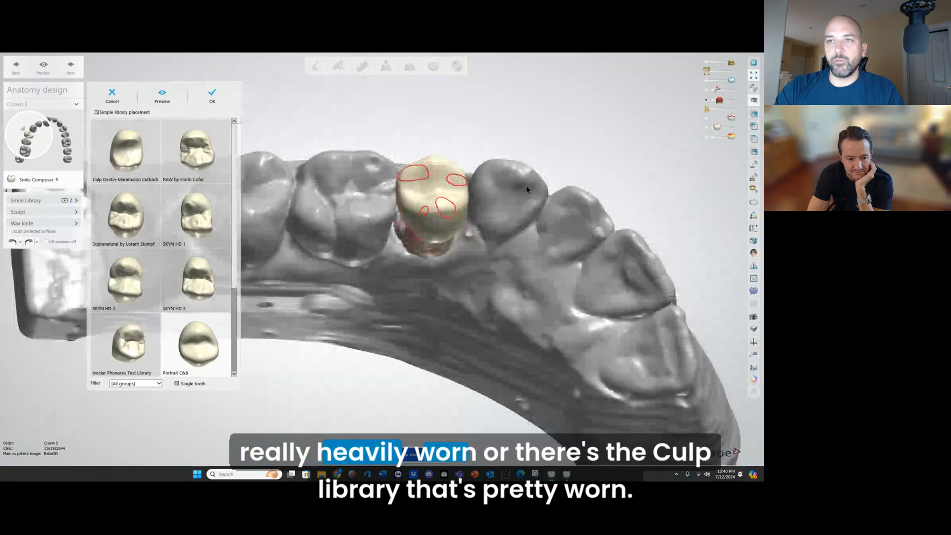
scroll(195, 235, "up", 2)
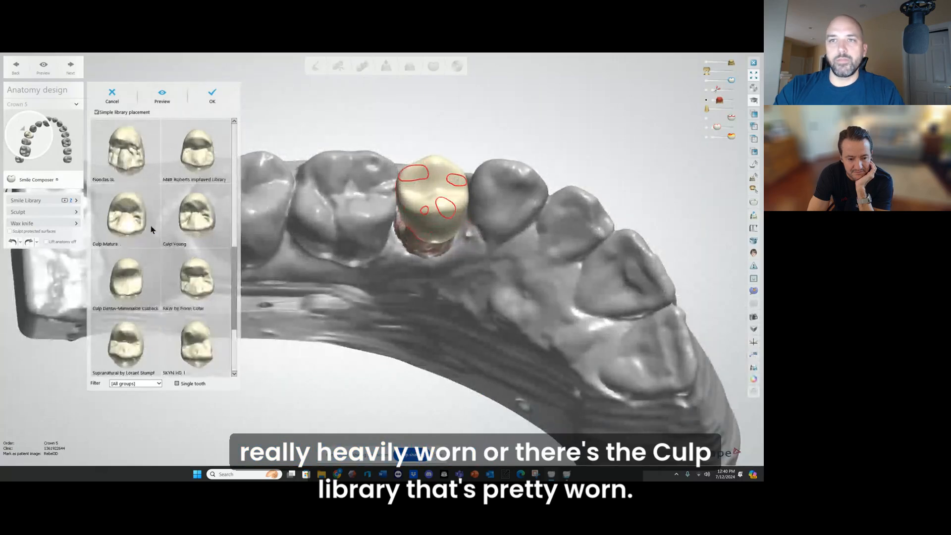
left_click(129, 214)
mouse_move(483, 139)
right_mouse_down()
mouse_move(490, 202)
mouse_move(480, 146)
right_mouse_up()
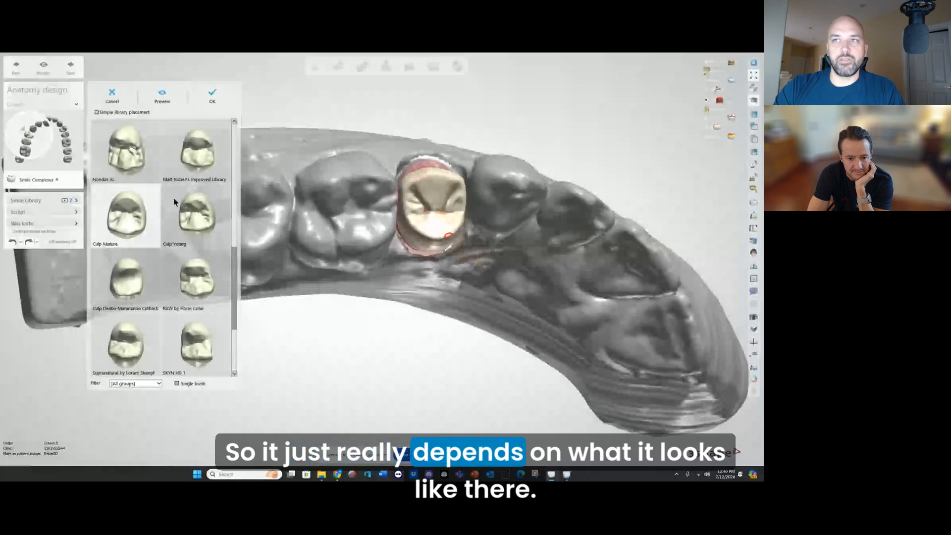
Step: Choose Genios C&B as the tooth library for Crown 5
scroll(174, 202, "up", 6)
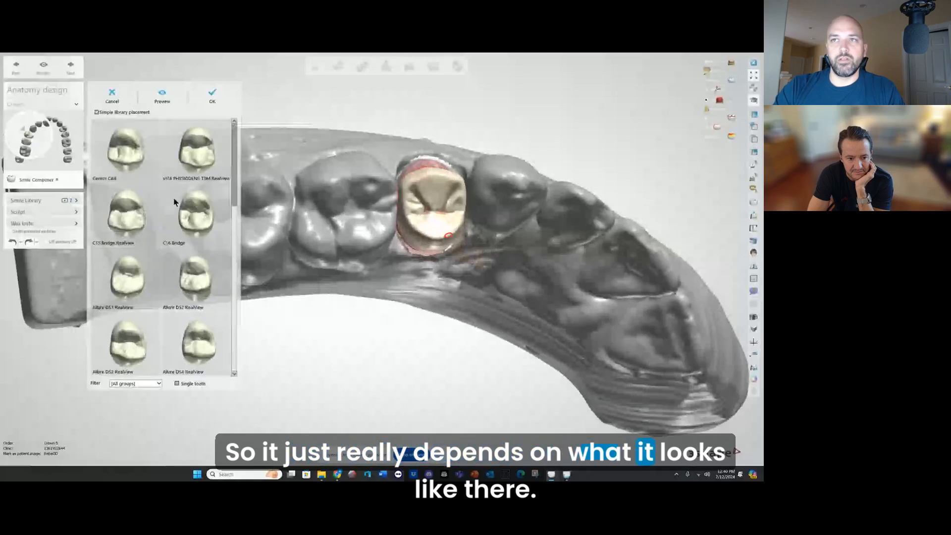
left_click(142, 155)
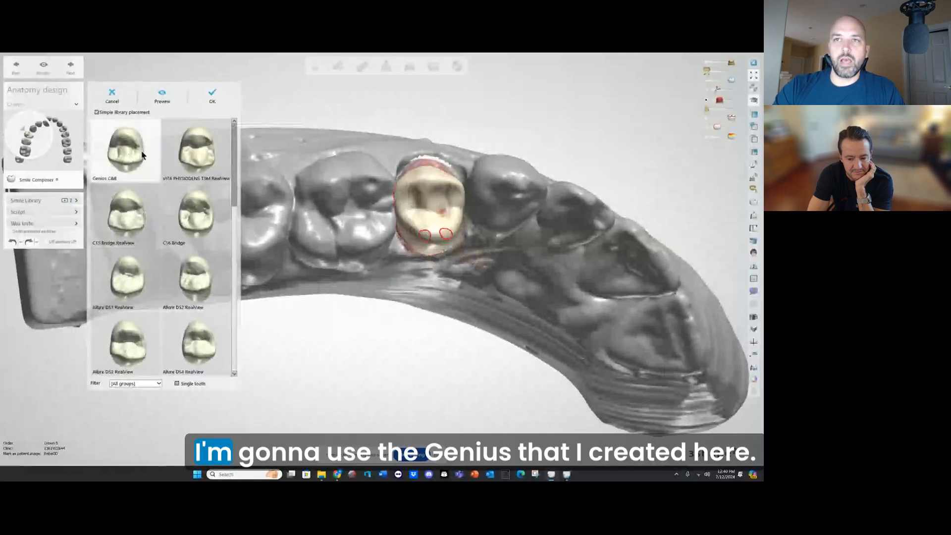
Step: Accept the library tooth and move Crown 5 off the preparation and back onto it with the individual transformation tool
left_click(213, 96)
right_click_drag(345, 206, 479, 209)
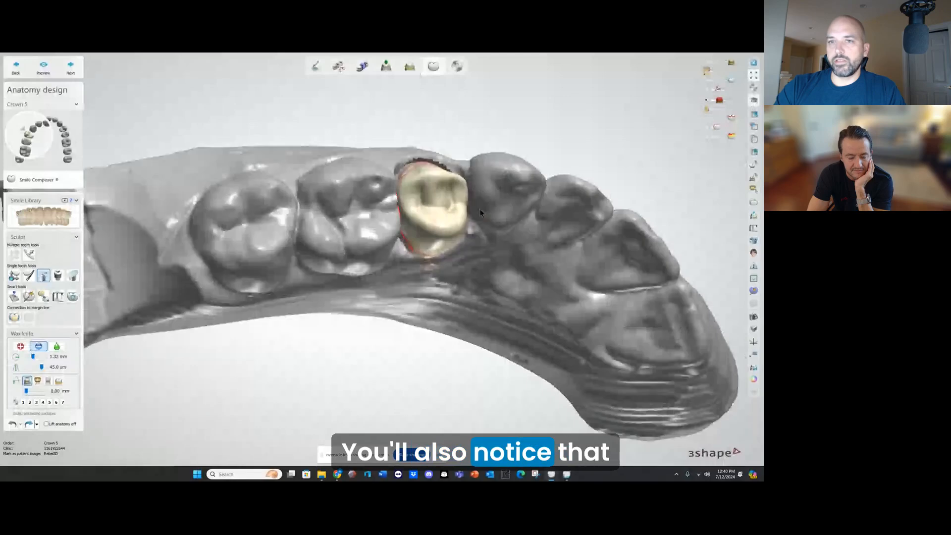
left_click(14, 275)
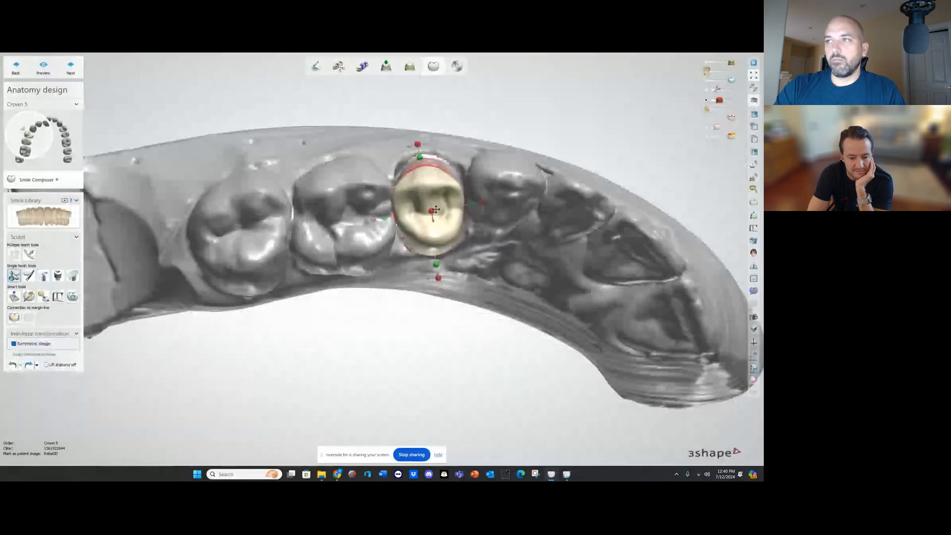
left_click_drag(434, 210, 432, 136)
right_click_drag(558, 181, 543, 159)
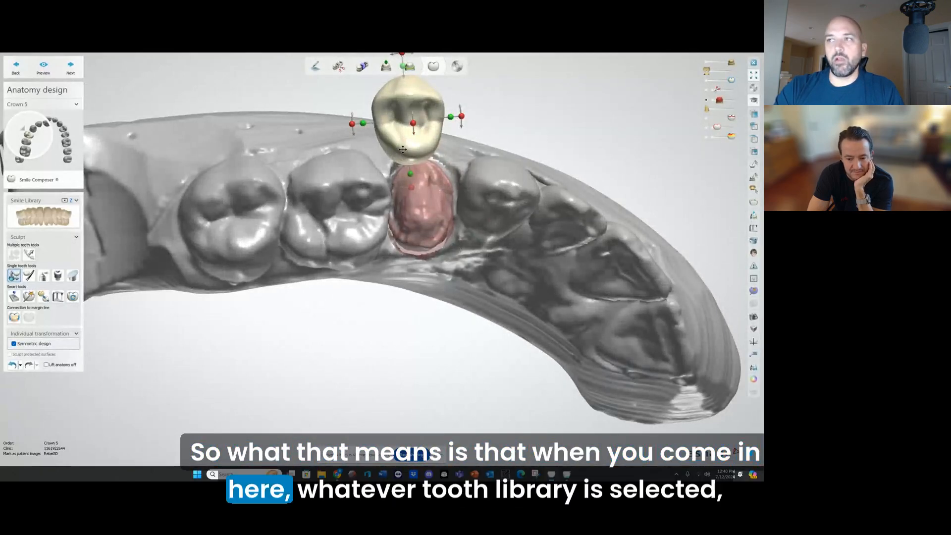
left_click_drag(407, 152, 425, 226)
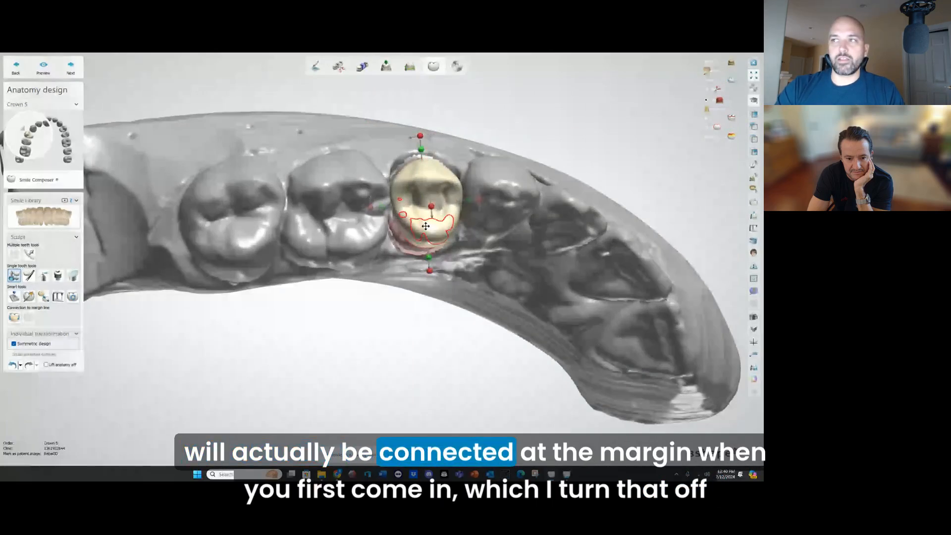
Step: Nudge the whole of Crown 5 slightly between its neighbours in the buccal view with the individual transformation tool
right_click_drag(425, 226, 498, 76)
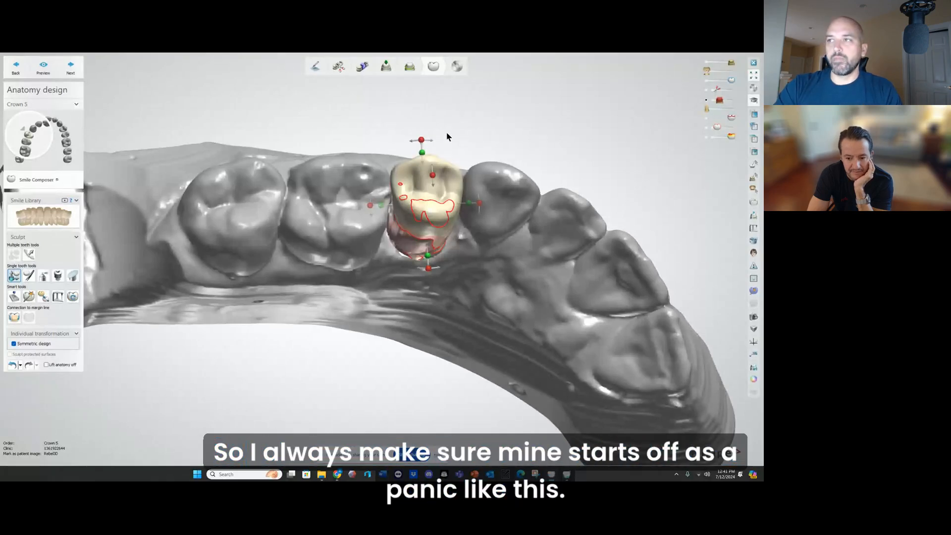
mouse_move(449, 139)
right_mouse_down()
mouse_move(476, 194)
mouse_move(472, 222)
mouse_move(479, 219)
right_mouse_up()
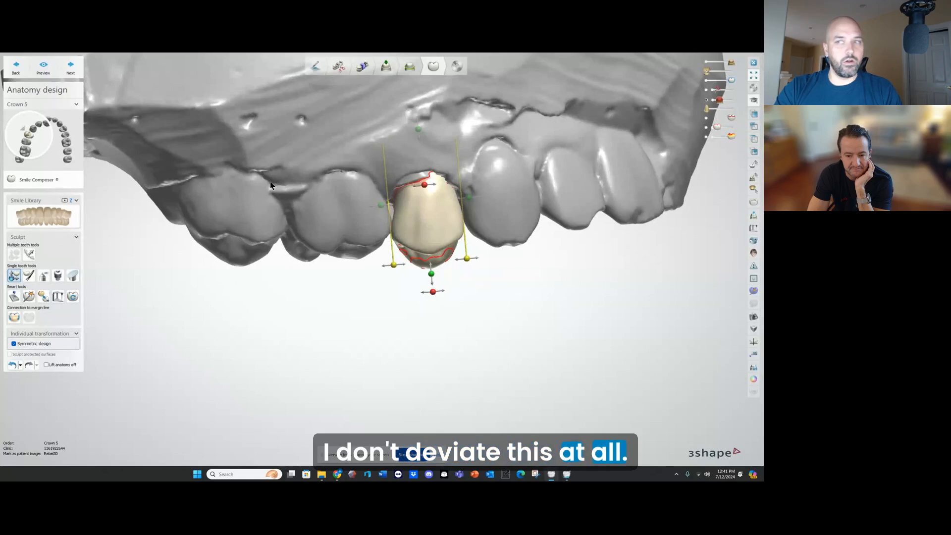
scroll(287, 223, "down", 2)
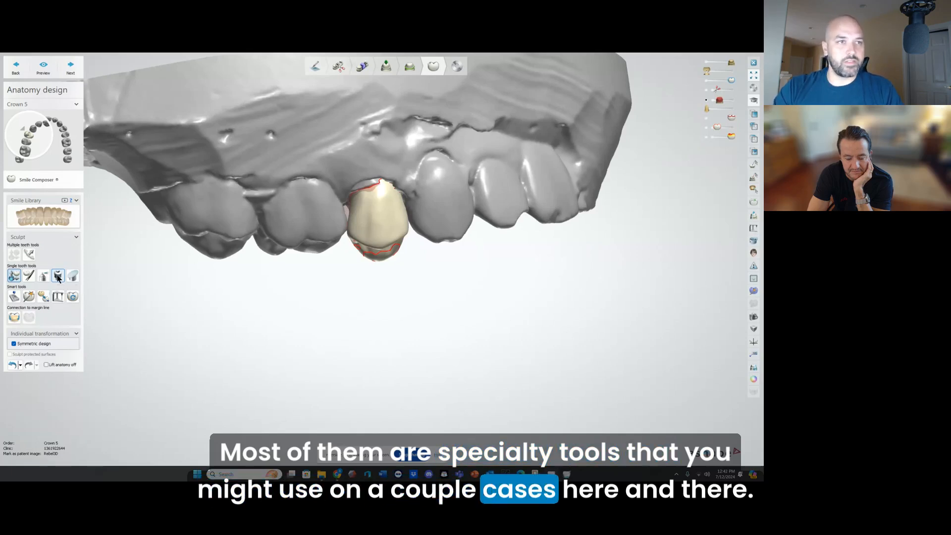
left_click(14, 277)
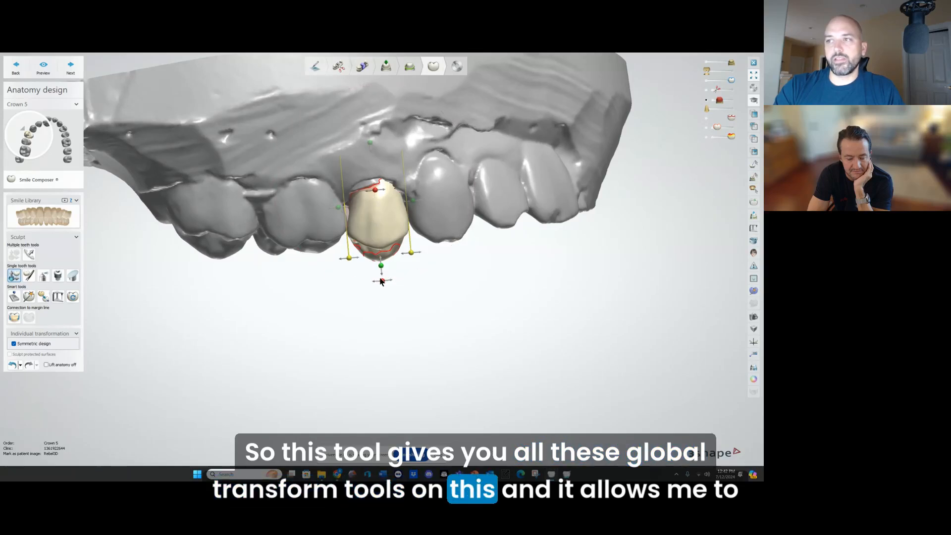
mouse_move(376, 222)
left_mouse_down()
mouse_move(397, 195)
mouse_move(388, 216)
mouse_move(376, 207)
mouse_move(384, 225)
left_mouse_up()
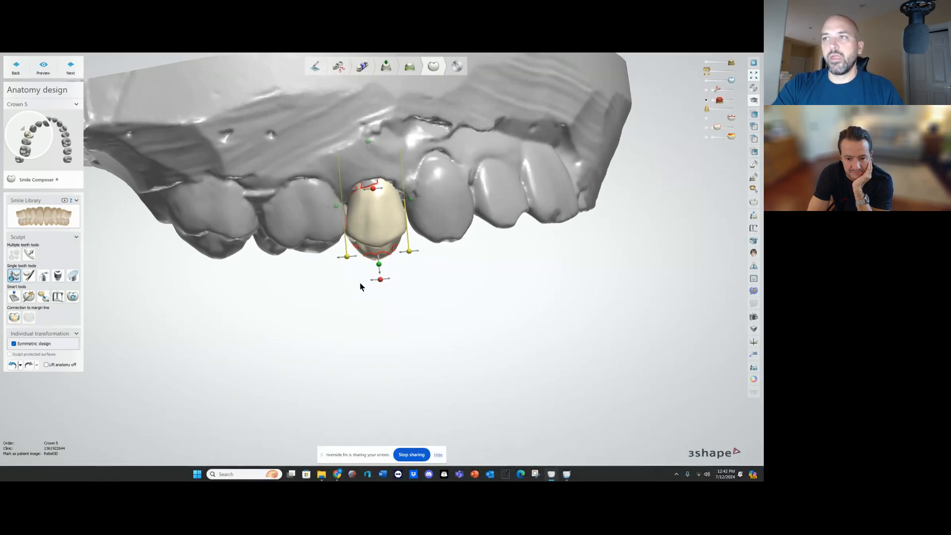
Step: Enlarge Crown 5 toward the lingual side and widen it distally toward the adjacent molar
mouse_move(359, 281)
right_mouse_down()
mouse_move(357, 197)
mouse_move(357, 283)
right_mouse_up()
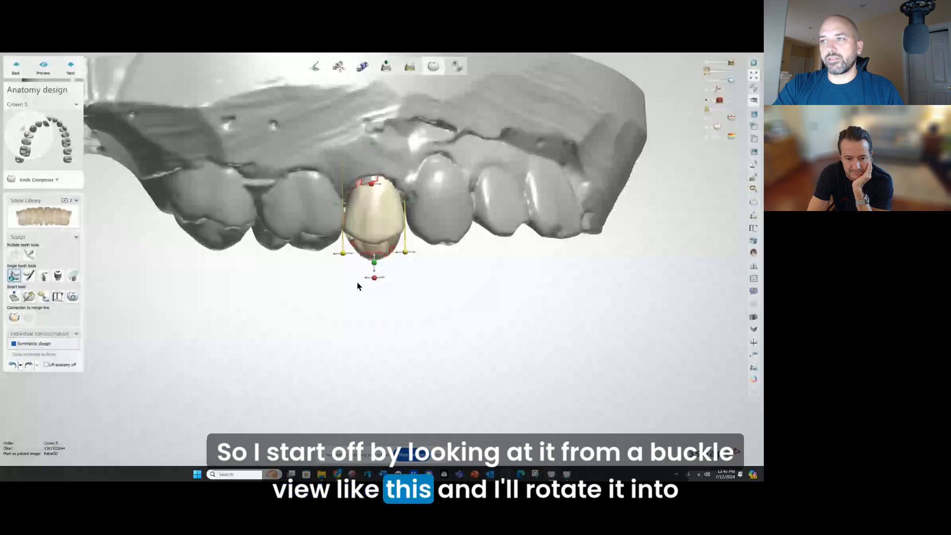
right_click_drag(357, 283, 379, 190)
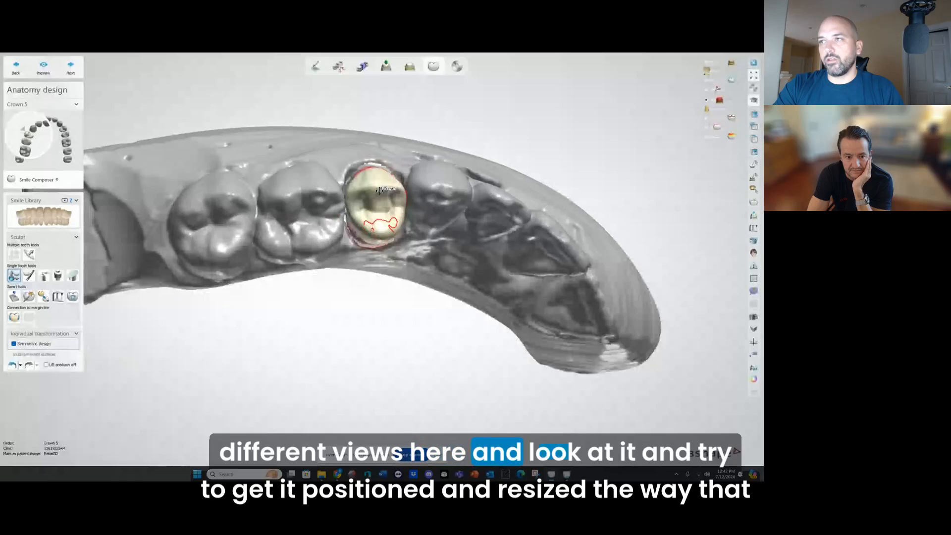
right_click_drag(380, 190, 396, 163)
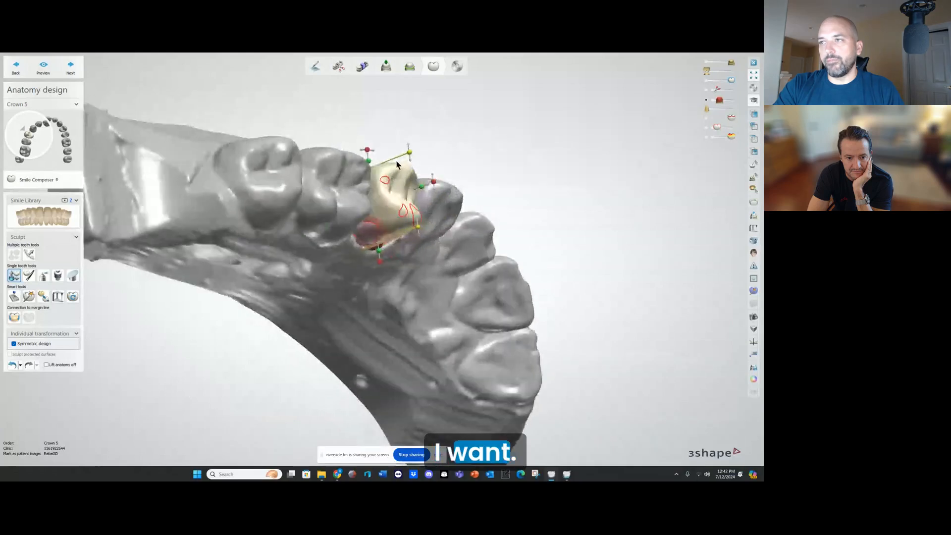
left_click_drag(379, 251, 380, 254)
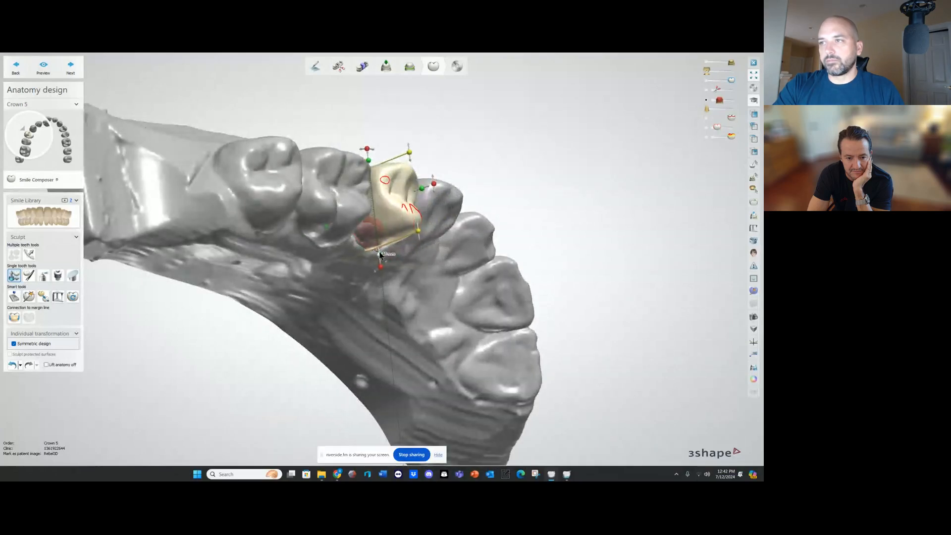
right_click_drag(380, 254, 342, 219)
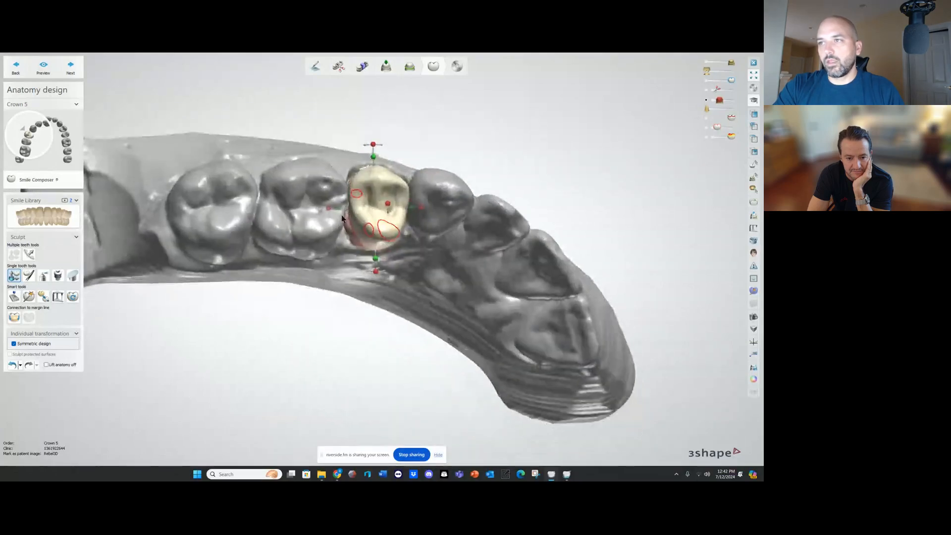
left_click_drag(336, 210, 335, 211)
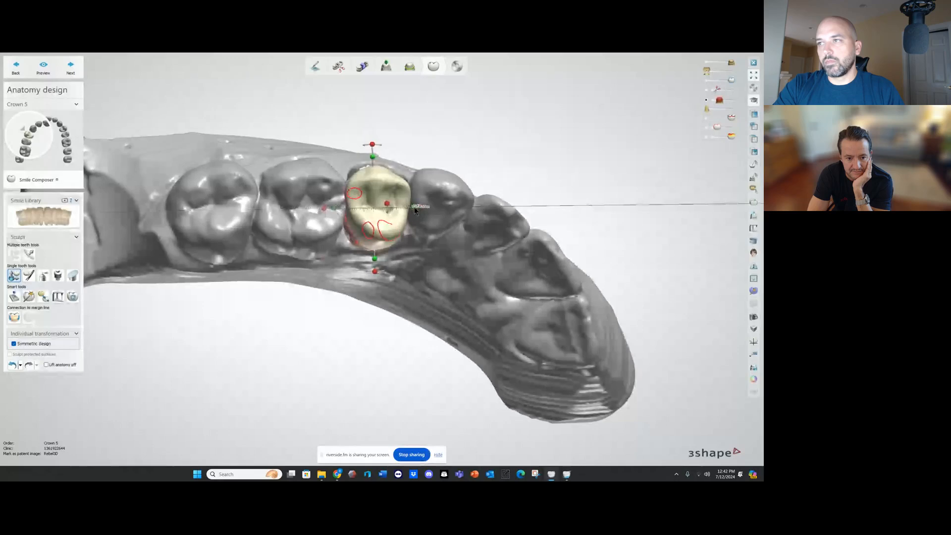
Step: Fine-tune the tilt, position and lingual size of Crown 5 from the lingual and distal views to fill the space
right_click_drag(415, 208, 433, 120)
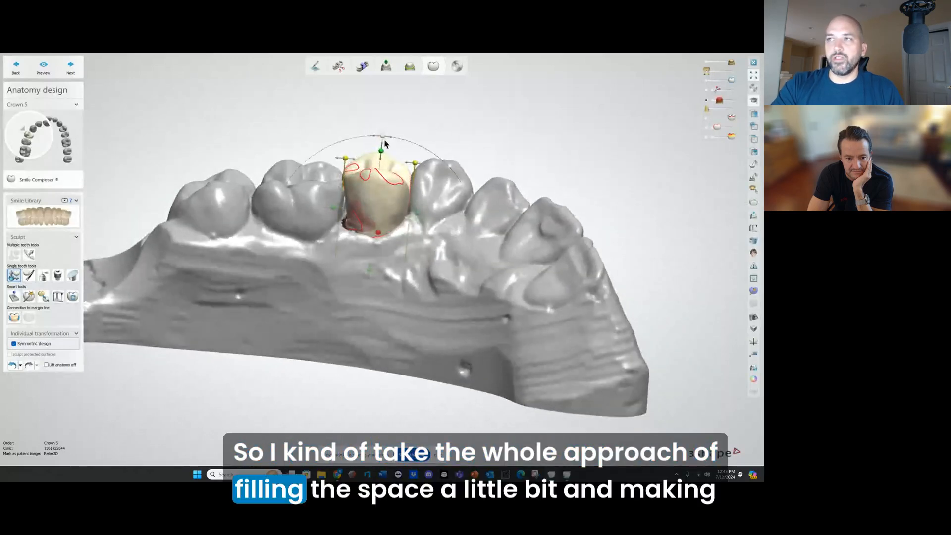
right_click_drag(458, 157, 510, 144)
right_click_drag(432, 210, 430, 218)
left_click_drag(443, 206, 432, 193)
right_click_drag(431, 195, 414, 227)
left_click_drag(417, 250, 424, 261)
right_click_drag(425, 260, 416, 227)
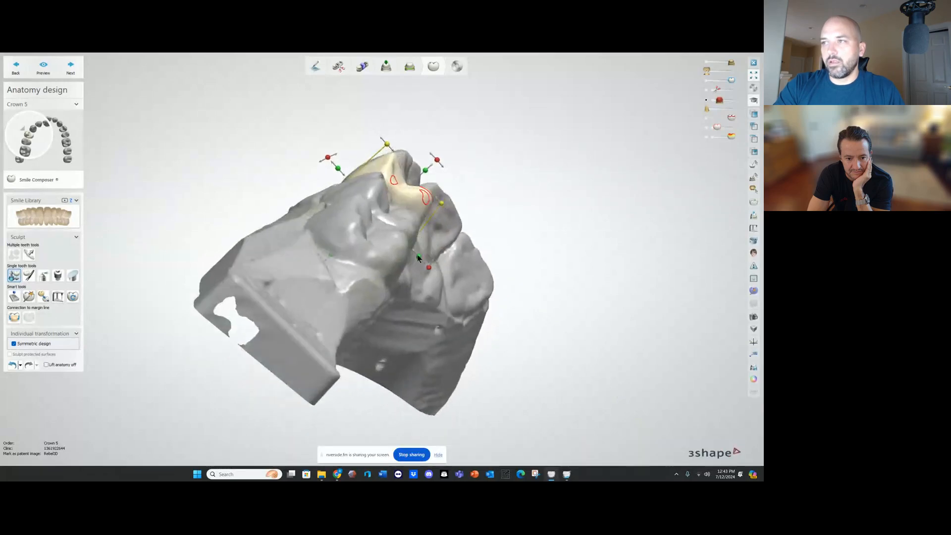
left_click_drag(418, 255, 418, 248)
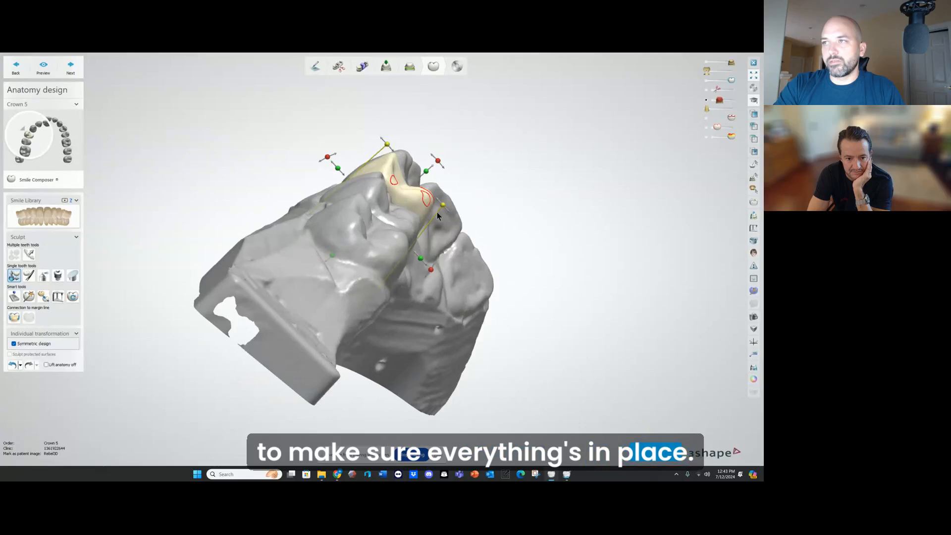
right_click_drag(438, 216, 385, 212)
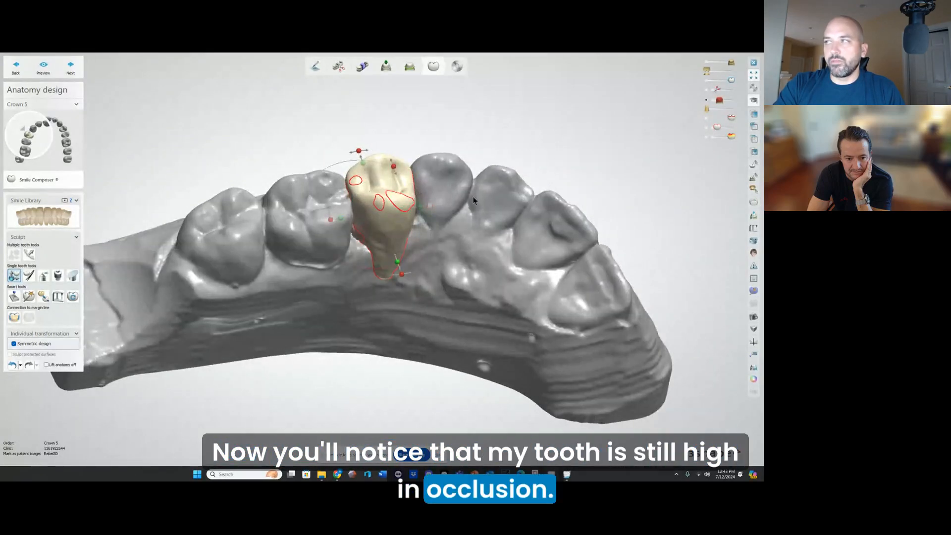
Step: Examine where Crown 5 collides with the opposing scan and is too thin over the preparation, from several sides
mouse_move(732, 119)
left_mouse_down()
mouse_move(716, 118)
mouse_move(732, 118)
left_mouse_up()
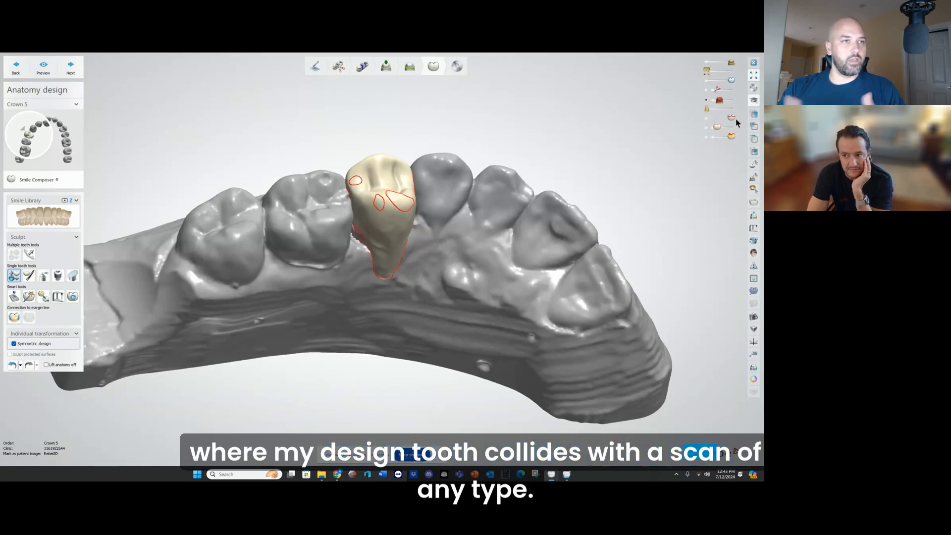
left_click(706, 100)
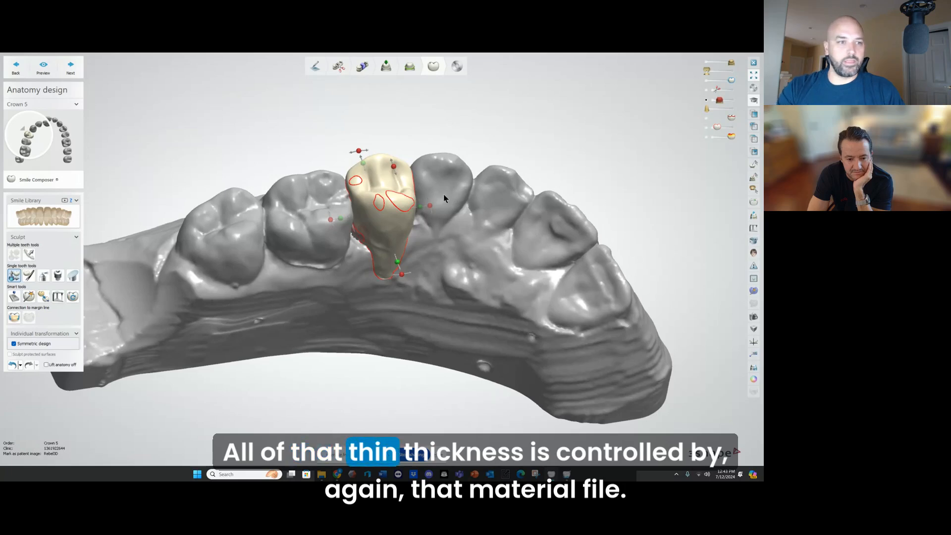
right_click_drag(444, 194, 395, 102)
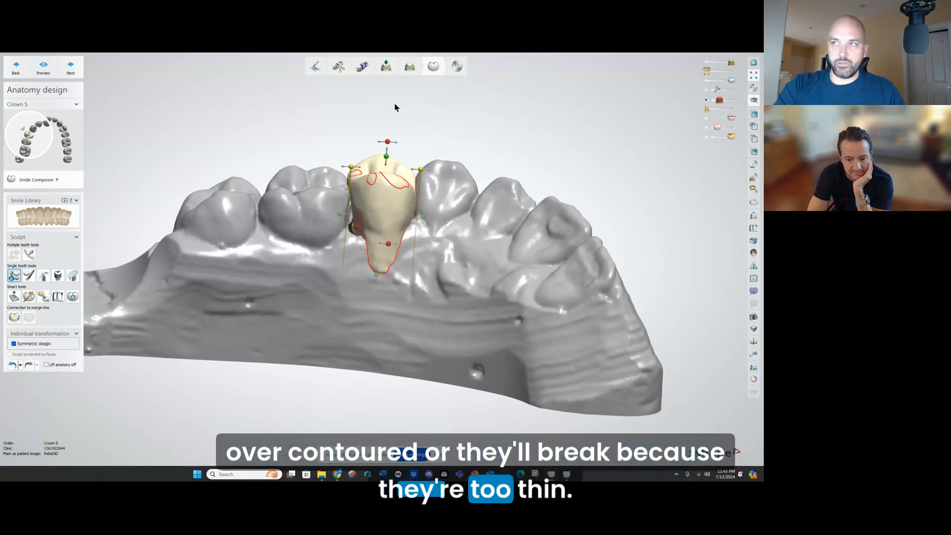
right_click_drag(396, 104, 437, 190)
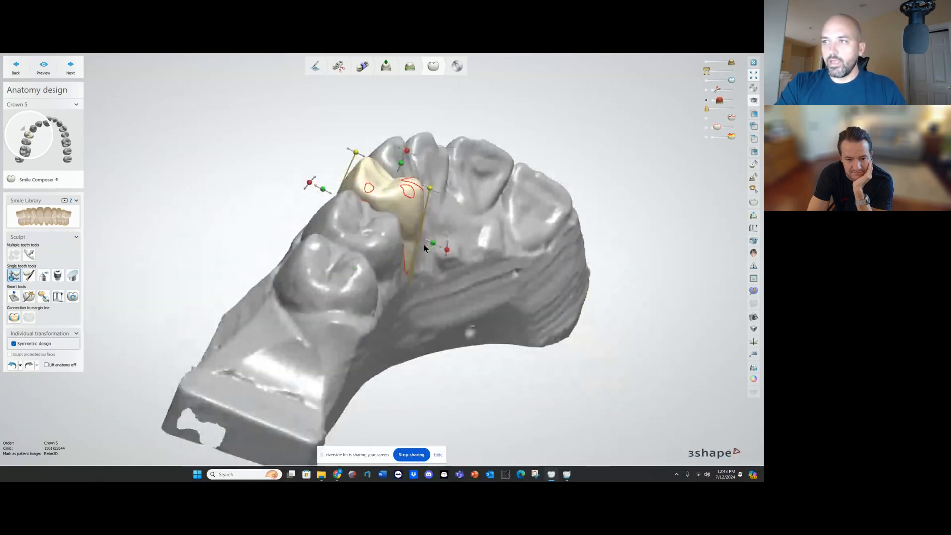
right_click_drag(424, 248, 371, 238)
right_click_drag(370, 231, 306, 251)
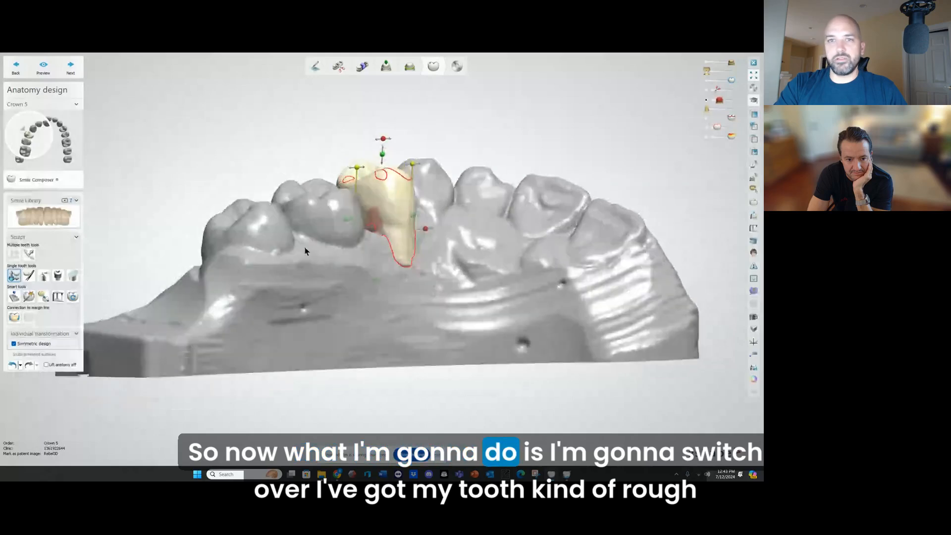
right_click_drag(297, 188, 350, 210)
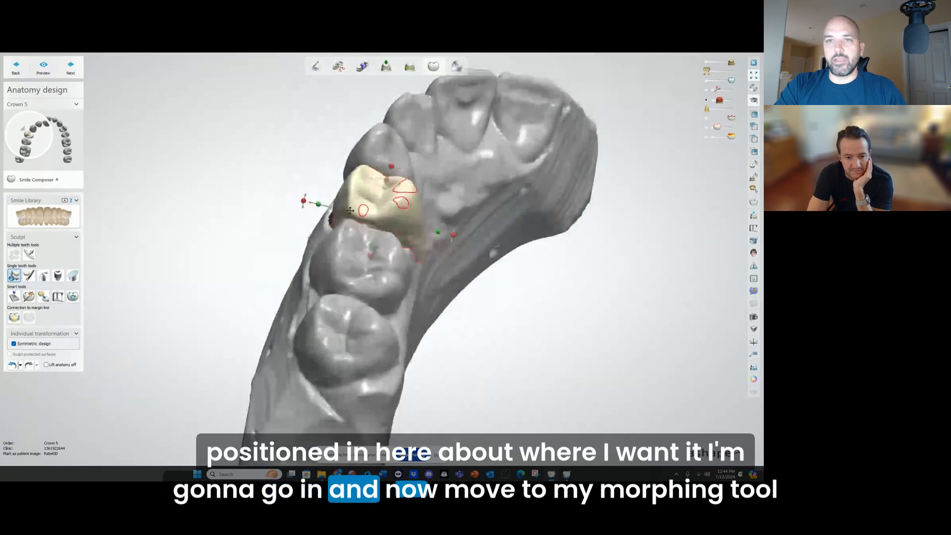
Step: Switch Crown 5 to individual morphing and set the morphing circle size to 2.66 mm
left_click(28, 277)
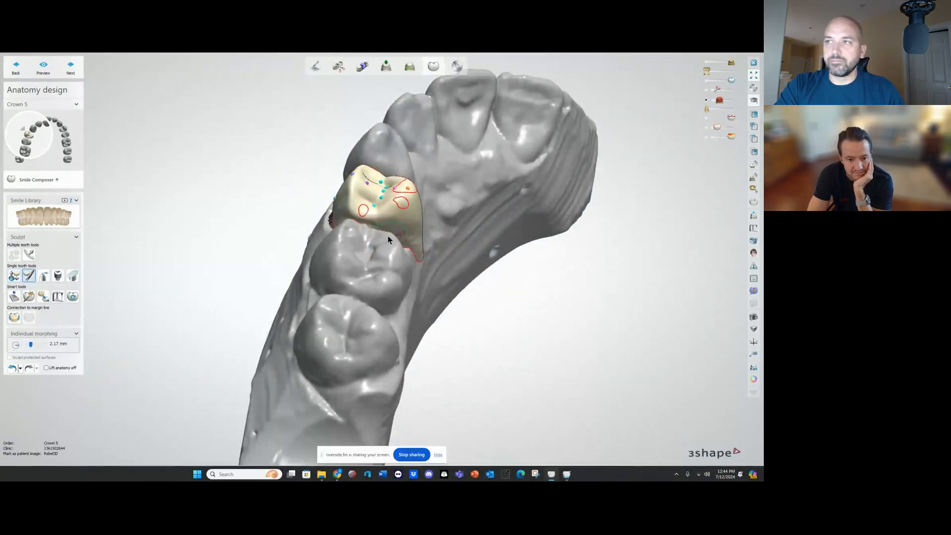
right_click_drag(377, 238, 420, 228)
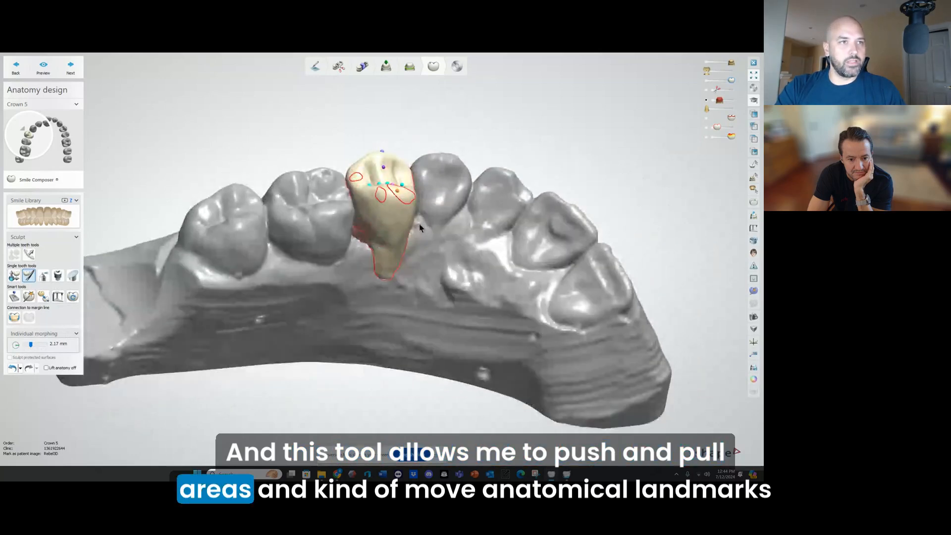
right_click_drag(404, 179, 396, 181)
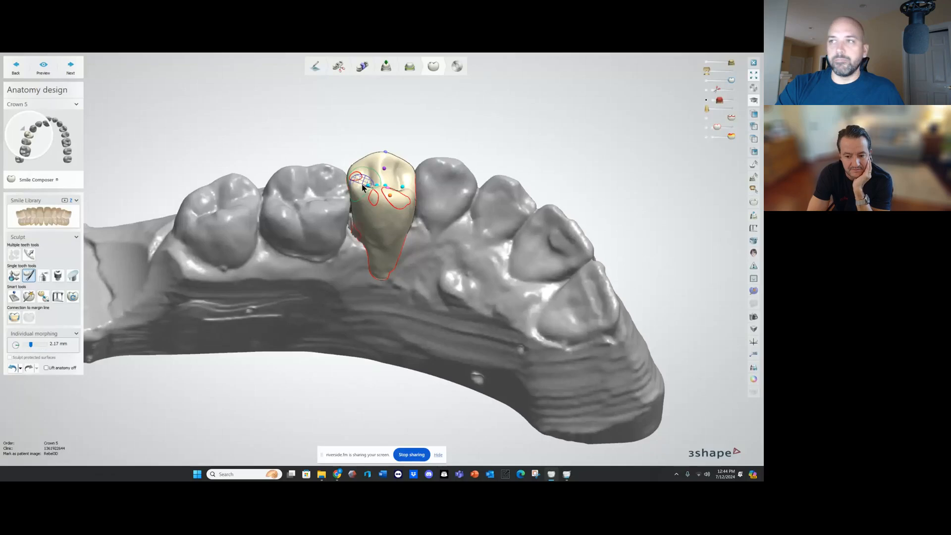
right_click_drag(389, 193, 354, 207)
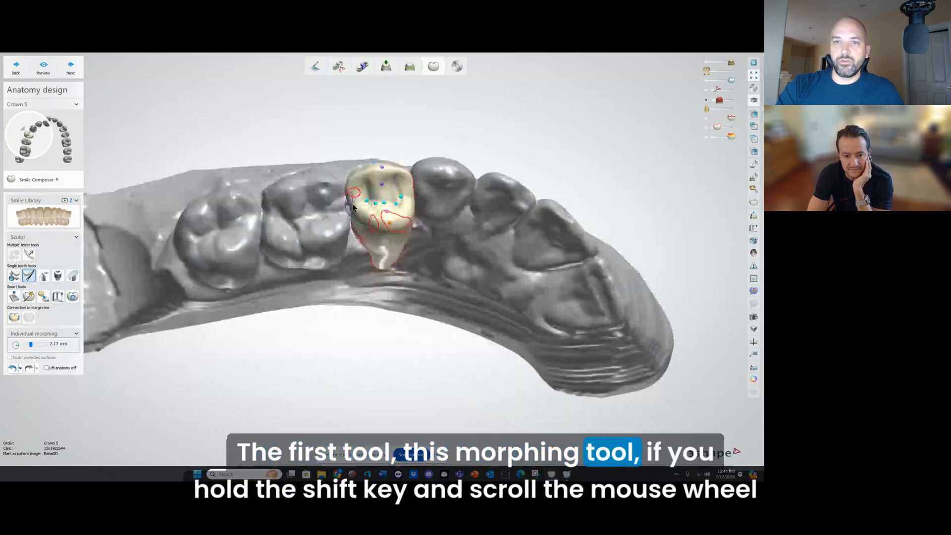
scroll(363, 207, "up", 5, "shift")
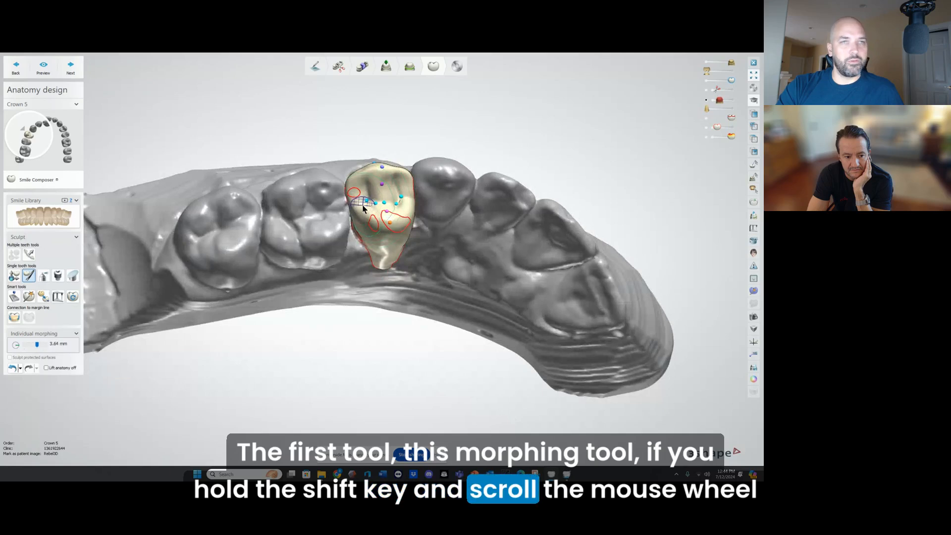
scroll(363, 207, "down", 5, "shift")
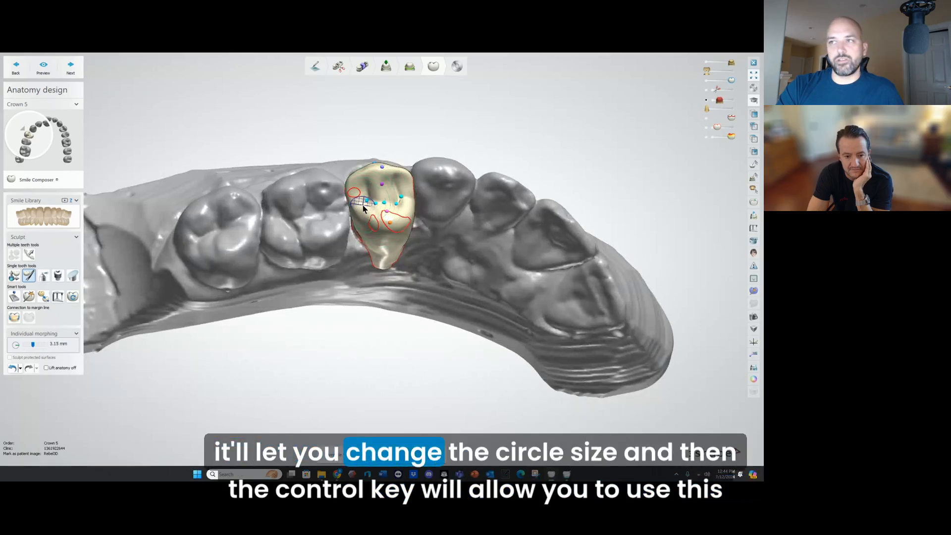
scroll(363, 208, "down", 5, "shift")
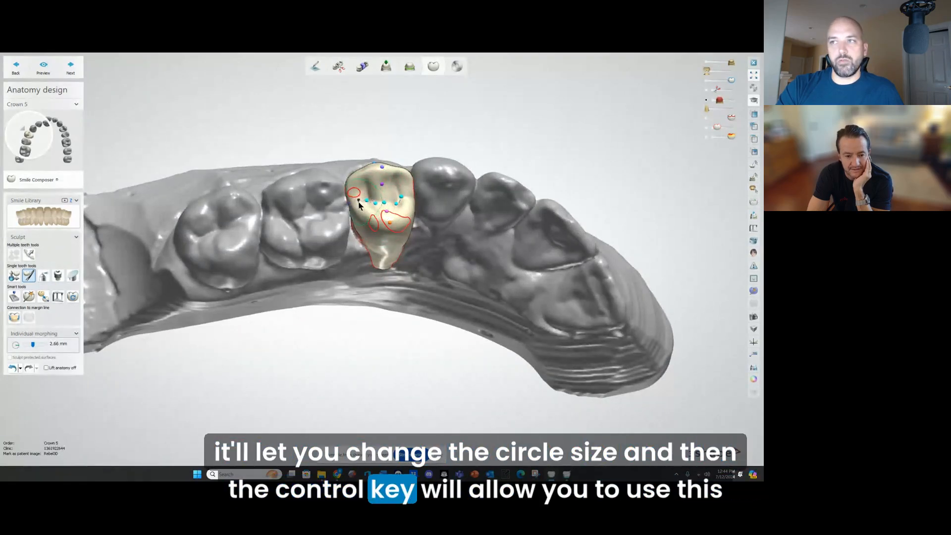
Step: Morph the lingual cusp of Crown 5 outward with the 2.66 mm circle to cover the thin spots over the preparation
mouse_move(359, 202)
right_mouse_down()
mouse_move(360, 172)
mouse_move(360, 183)
right_mouse_up()
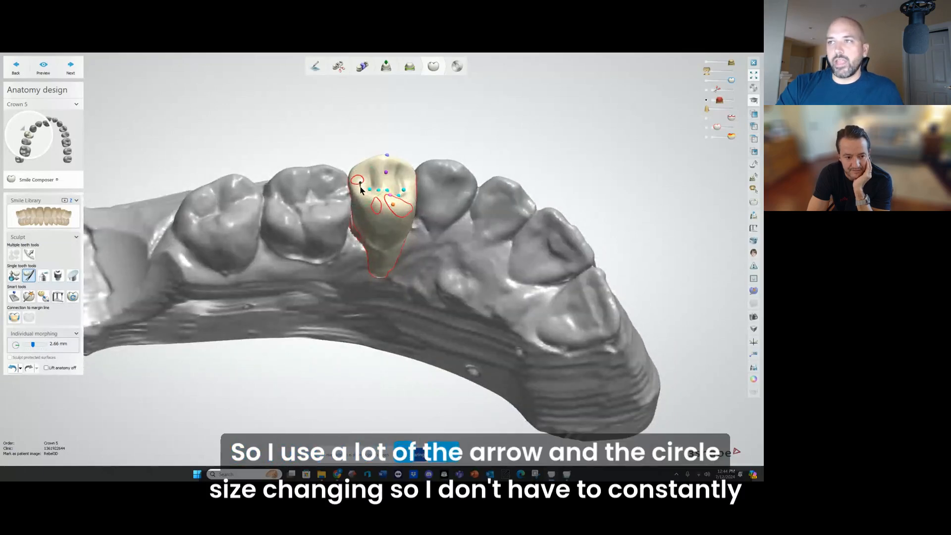
right_click_drag(357, 190, 355, 204)
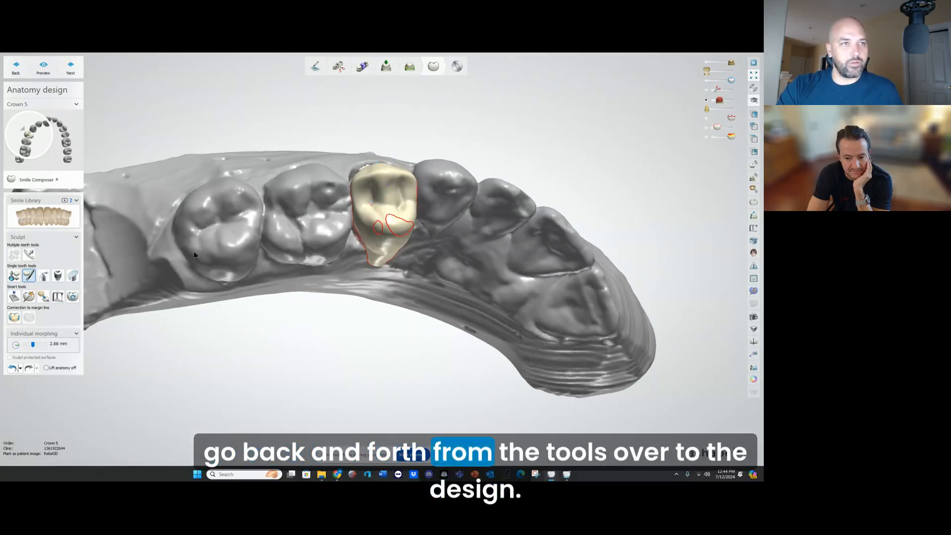
mouse_move(395, 212)
right_mouse_down()
mouse_move(490, 153)
mouse_move(390, 212)
right_mouse_up()
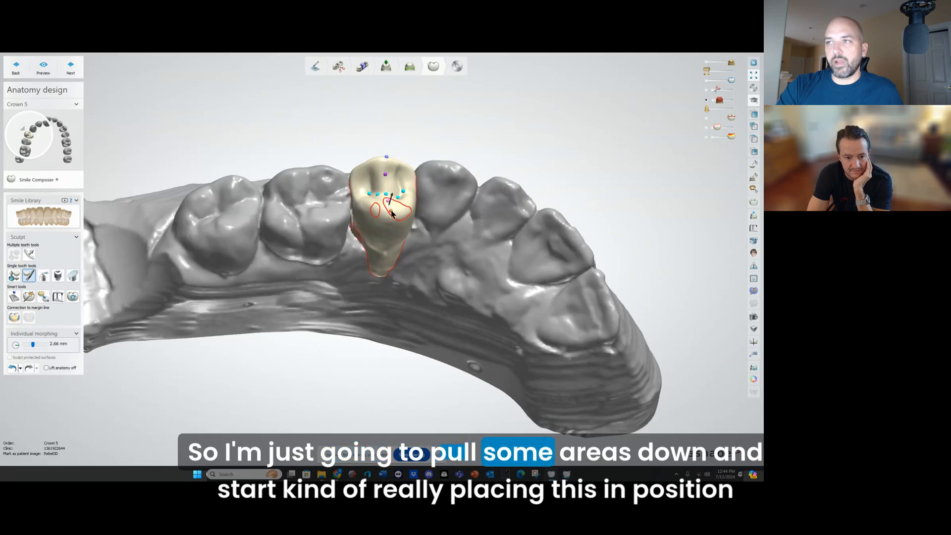
left_click_drag(370, 202, 399, 213)
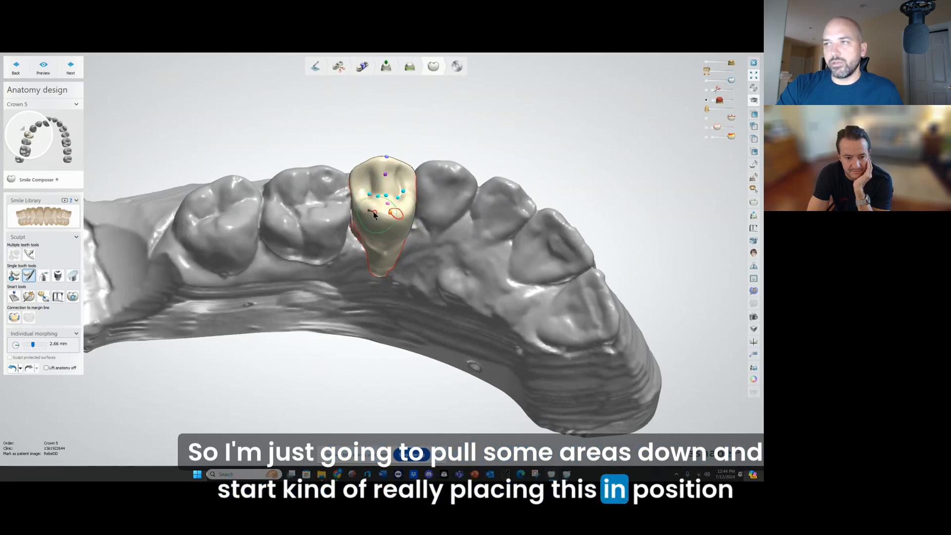
Step: Reduce the morphing circle size to 1.19 mm for detail work on the occlusal surface of Crown 5
mouse_move(404, 214)
right_mouse_down()
mouse_move(410, 234)
mouse_move(359, 230)
mouse_move(365, 214)
mouse_move(354, 216)
mouse_move(347, 199)
mouse_move(361, 251)
mouse_move(360, 241)
mouse_move(441, 223)
mouse_move(434, 288)
right_mouse_up()
scroll(355, 216, "up", 3)
scroll(356, 216, "up", 3)
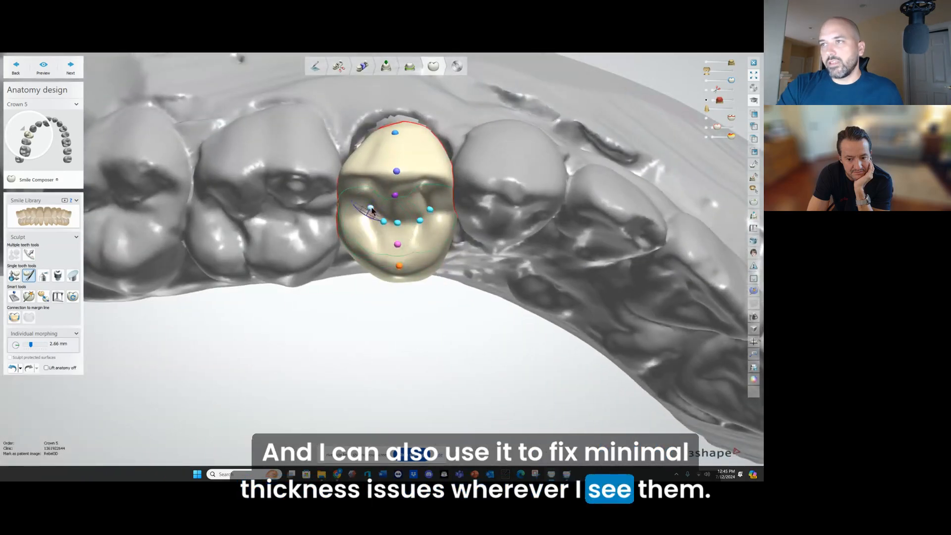
scroll(370, 218, "down", 5, "ctrl")
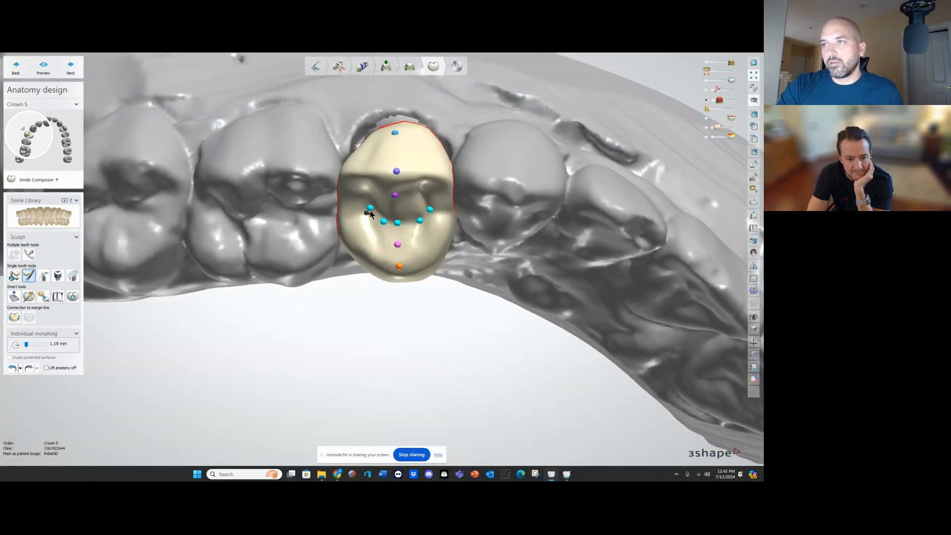
Step: Morph more curvature into the buccal surface of Crown 5 with a 2.17 mm circle to match the neighbouring teeth
right_click_drag(391, 212, 461, 232)
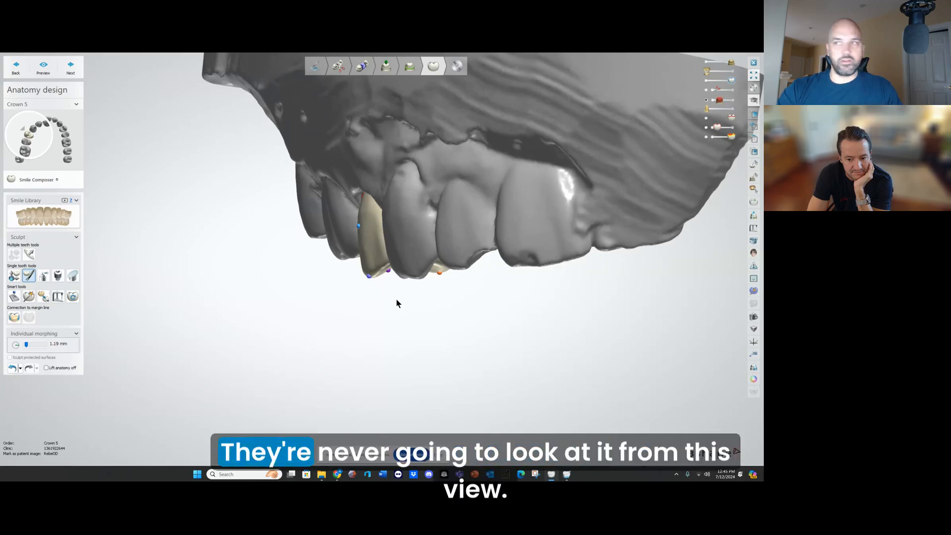
mouse_move(396, 299)
right_mouse_down()
mouse_move(458, 297)
mouse_move(403, 295)
right_mouse_up()
scroll(413, 275, "down", 3)
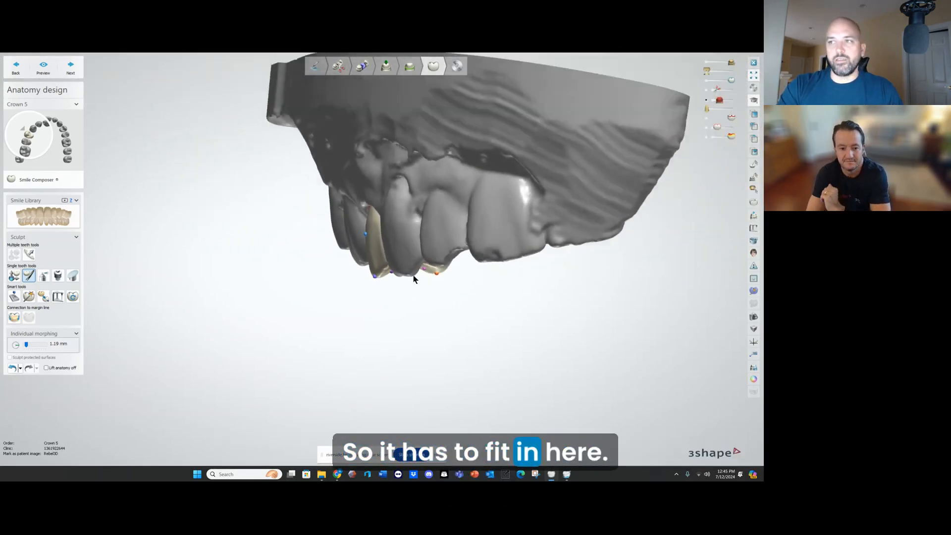
middle_click_drag(413, 275, 422, 262)
right_click_drag(422, 262, 429, 263)
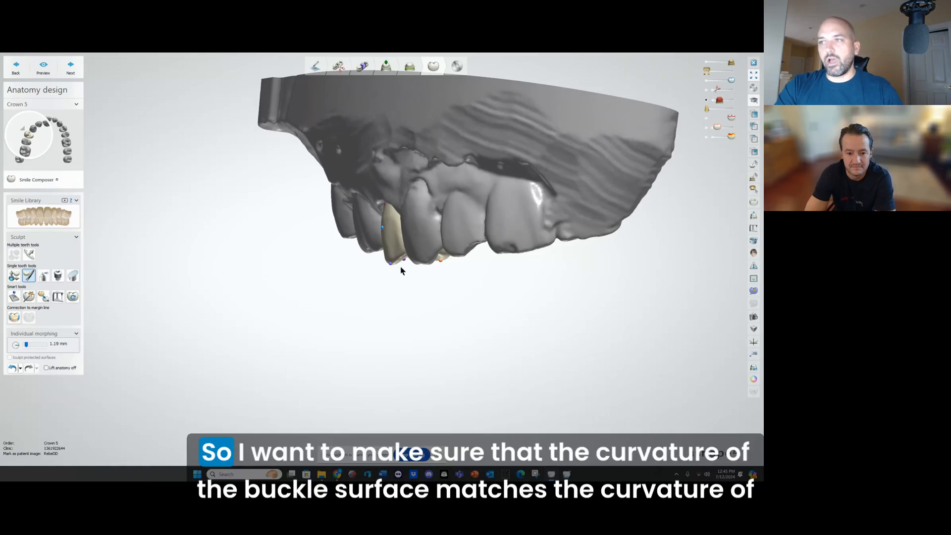
scroll(389, 259, "up", 2)
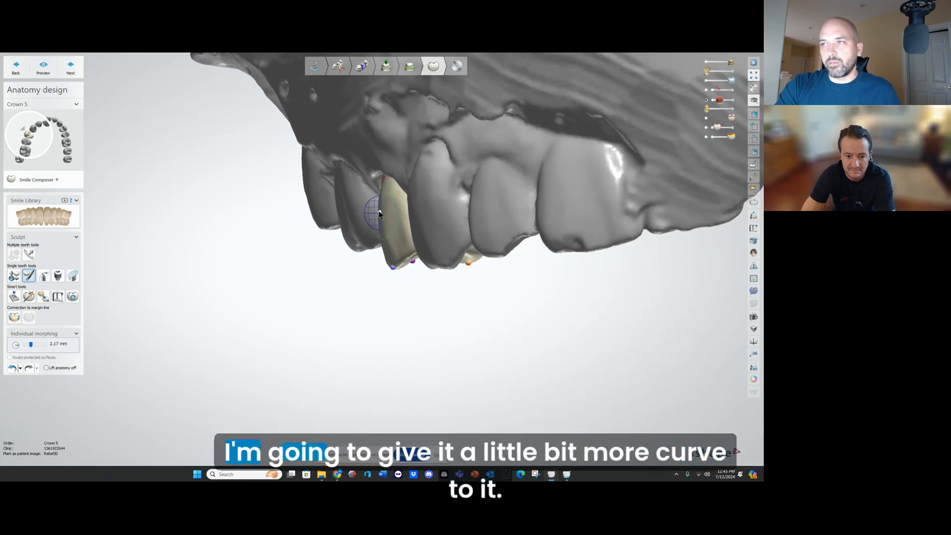
left_click_drag(378, 199, 383, 187)
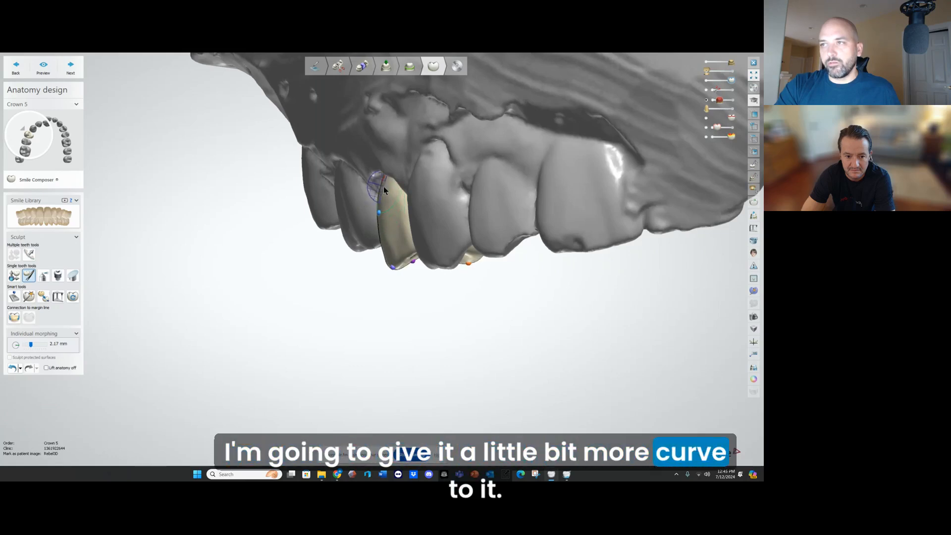
key("ctrl+z")
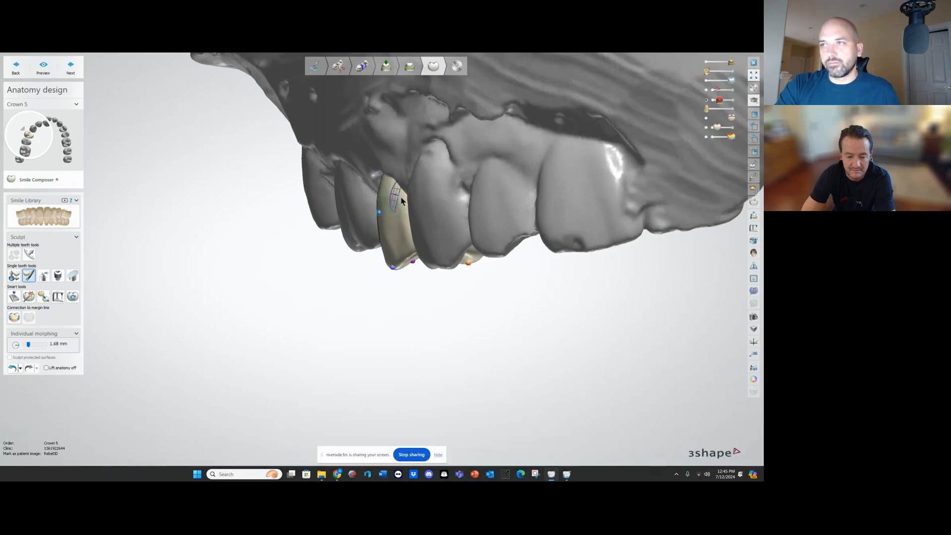
right_click_drag(403, 200, 385, 251)
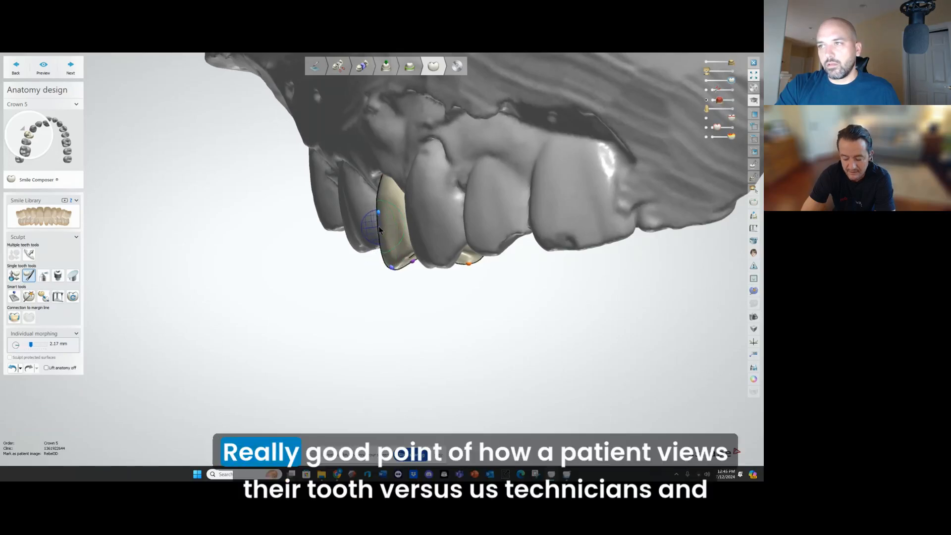
right_click_drag(380, 207, 391, 203)
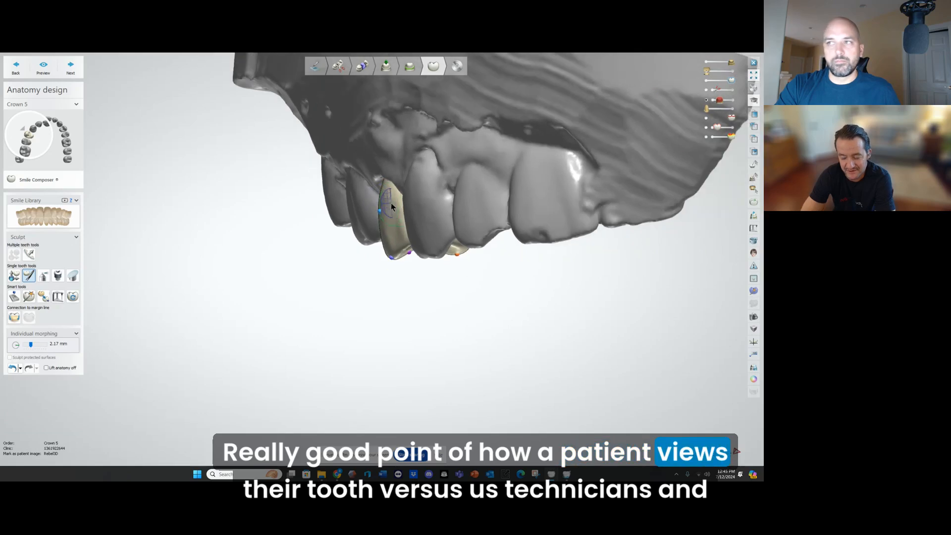
Step: Tip the buccal cusp of Crown 5 inward with individual transformation and fine-tune its buccal position against the adjacent teeth
right_click_drag(397, 304, 427, 191)
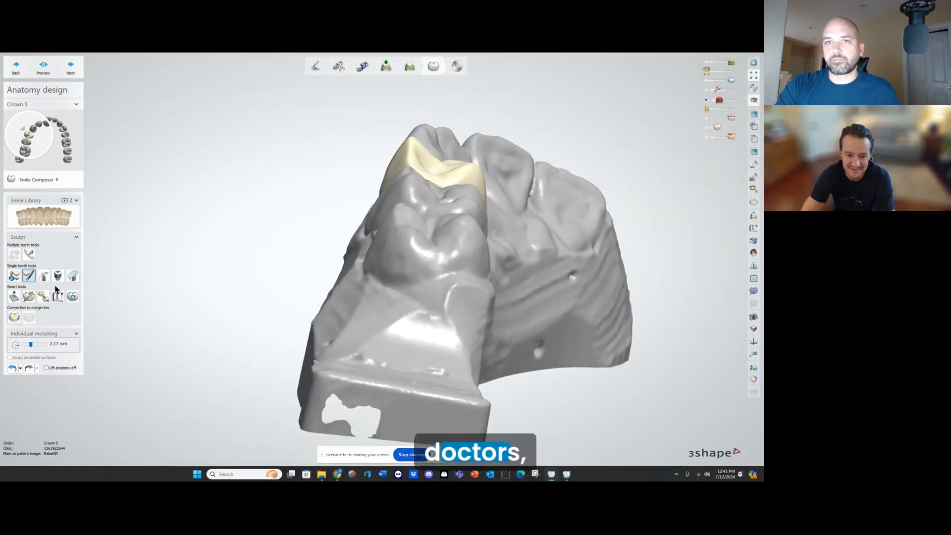
left_click(16, 276)
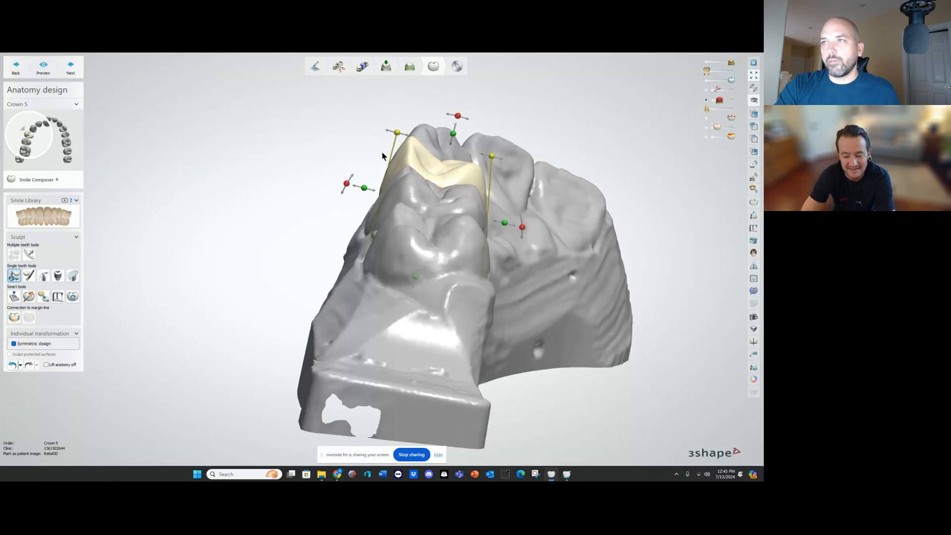
left_click_drag(396, 134, 405, 137)
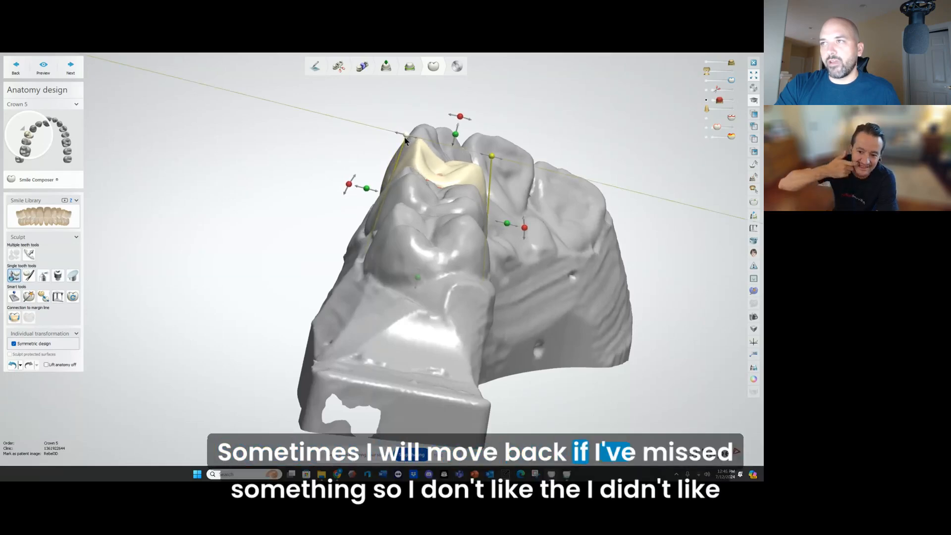
right_click_drag(387, 157, 395, 165)
left_click_drag(367, 189, 365, 188)
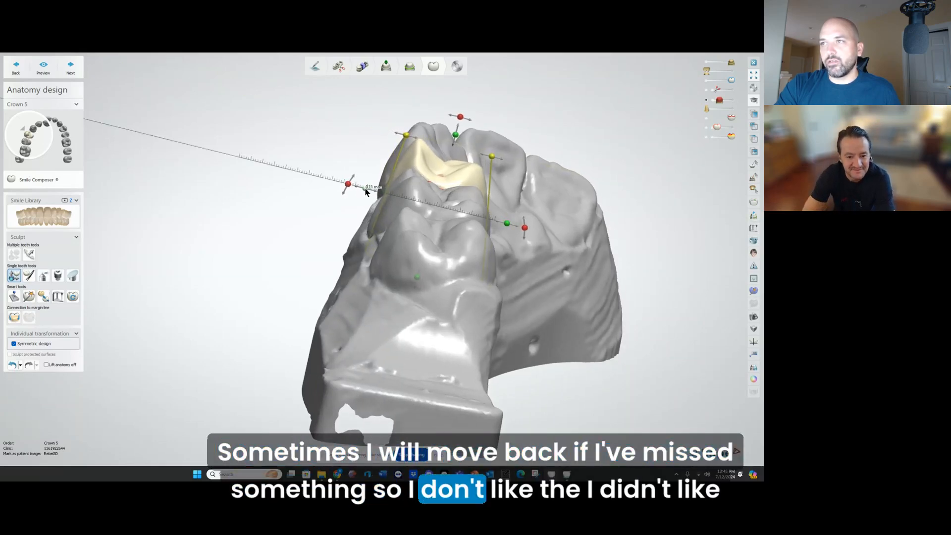
right_click_drag(365, 193, 453, 271)
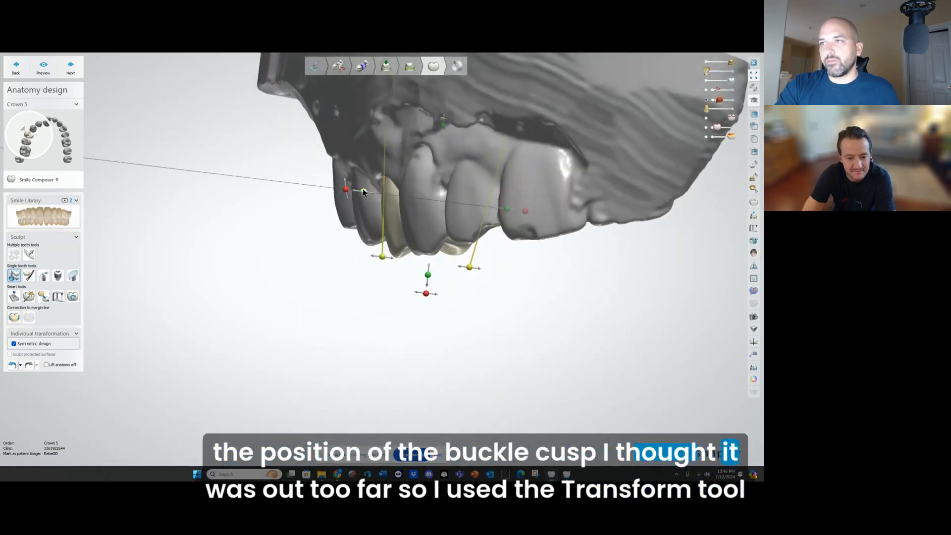
mouse_move(412, 195)
right_mouse_down()
mouse_move(420, 240)
mouse_move(419, 204)
right_mouse_up()
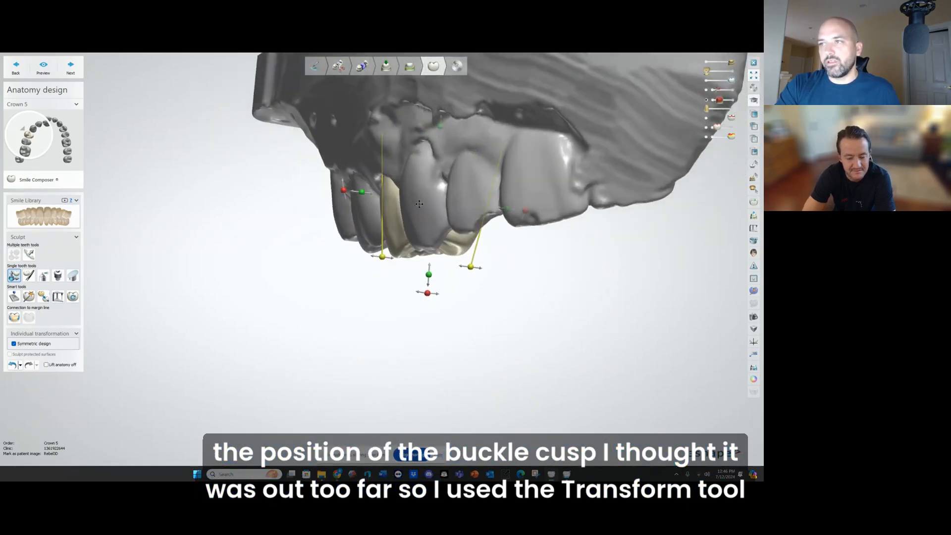
Step: Return to individual morphing and reshape the lingual surface of Crown 5 near the margin with a 5.11 mm circle
left_click(29, 275)
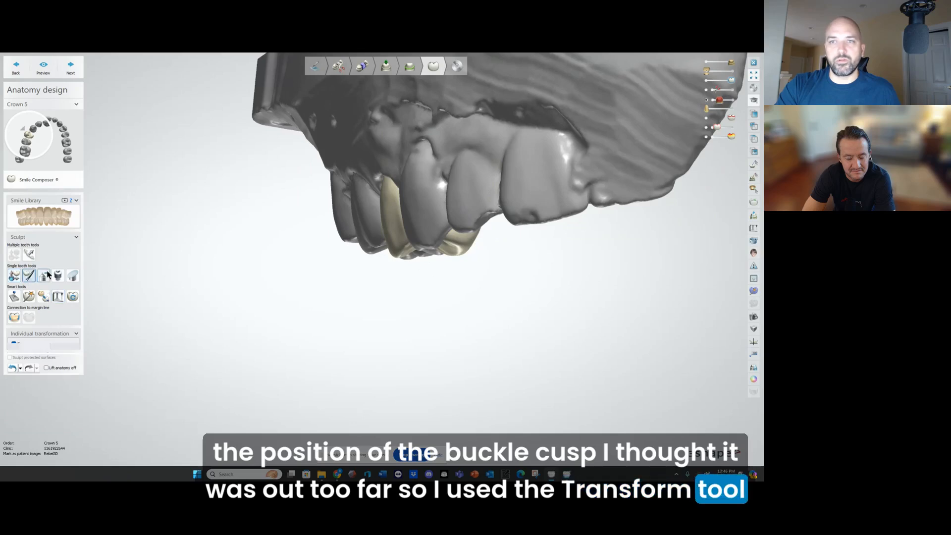
mouse_move(427, 293)
right_mouse_down()
mouse_move(441, 289)
mouse_move(454, 167)
right_mouse_up()
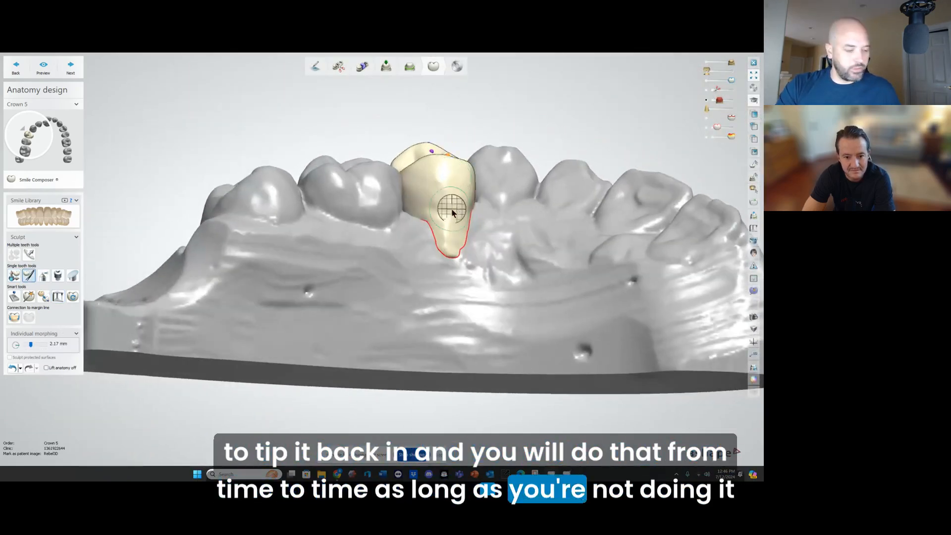
scroll(452, 242, "up", 5, "ctrl")
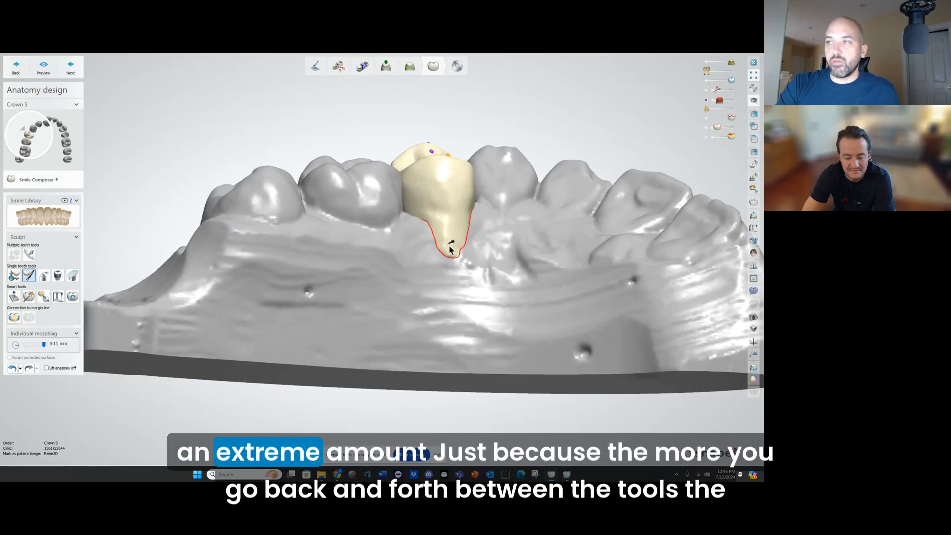
mouse_move(449, 246)
left_mouse_down()
mouse_move(452, 255)
mouse_move(453, 238)
left_mouse_up()
mouse_move(453, 238)
right_mouse_down()
mouse_move(427, 257)
mouse_move(425, 234)
mouse_move(459, 212)
mouse_move(466, 227)
right_mouse_up()
Step: Pull the distal gingival side of Crown 5 back toward the margin from the underside, using circle sizes of 3.15 and 2.66 mm
scroll(450, 245, "down", 2, "ctrl")
scroll(450, 249, "down", 1, "ctrl")
scroll(422, 235, "down", 1, "ctrl")
right_click_drag(540, 229, 559, 138)
scroll(409, 153, "up", 4)
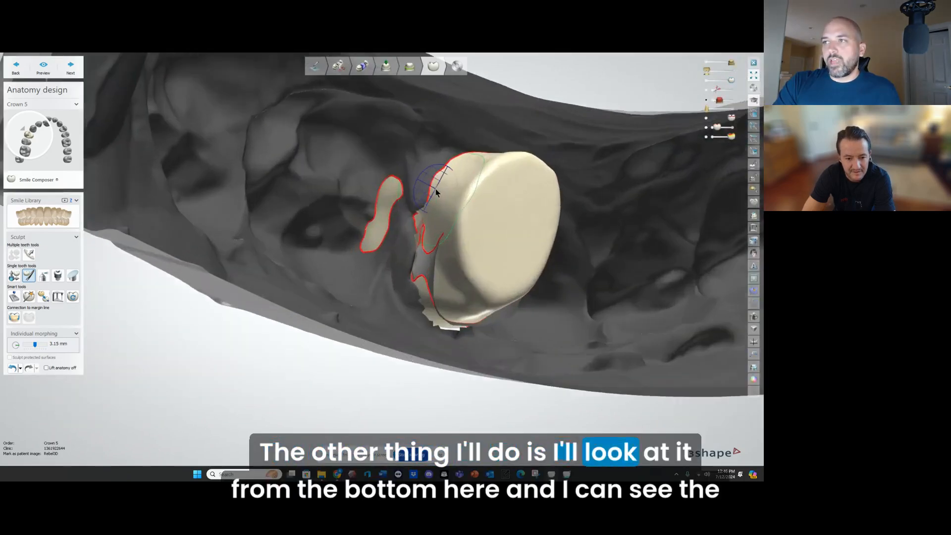
scroll(436, 189, "up", 3)
right_click_drag(436, 189, 421, 190)
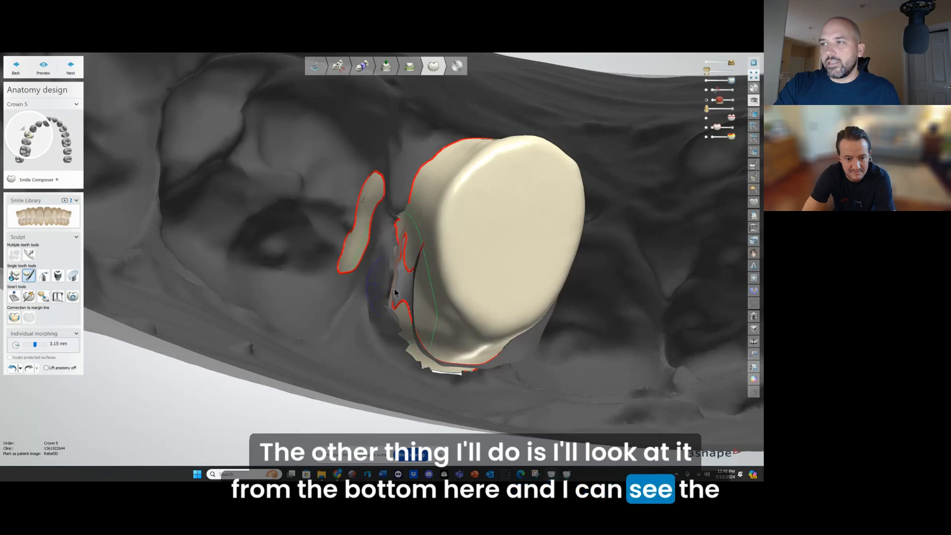
scroll(415, 198, "down", 1)
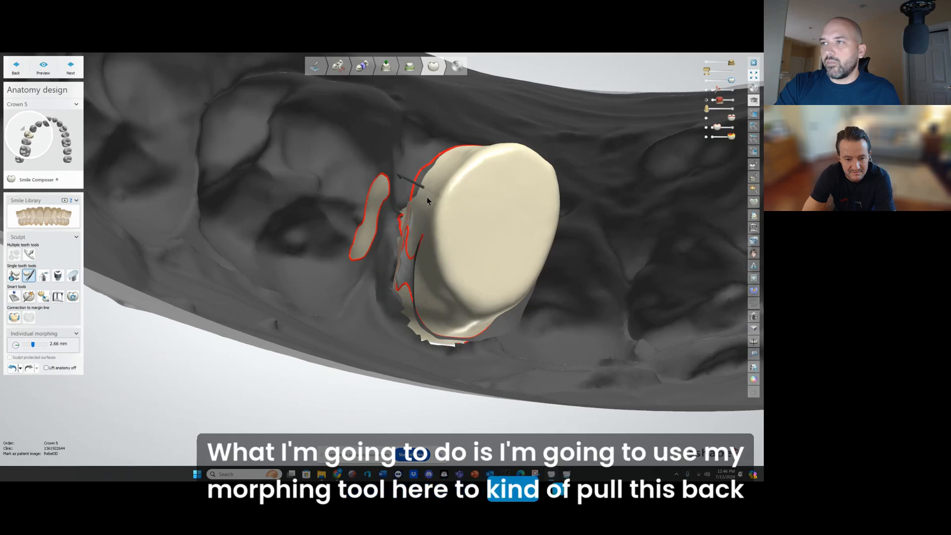
Step: Morph the gingival edge of Crown 5 beside the adjacent tooth with a 3.15 mm circle to follow the margin contour
mouse_move(438, 166)
right_mouse_down()
mouse_move(493, 175)
mouse_move(489, 206)
mouse_move(507, 229)
mouse_move(502, 301)
mouse_move(495, 208)
mouse_move(522, 188)
mouse_move(491, 229)
right_mouse_up()
scroll(446, 165, "up", 2, "shift")
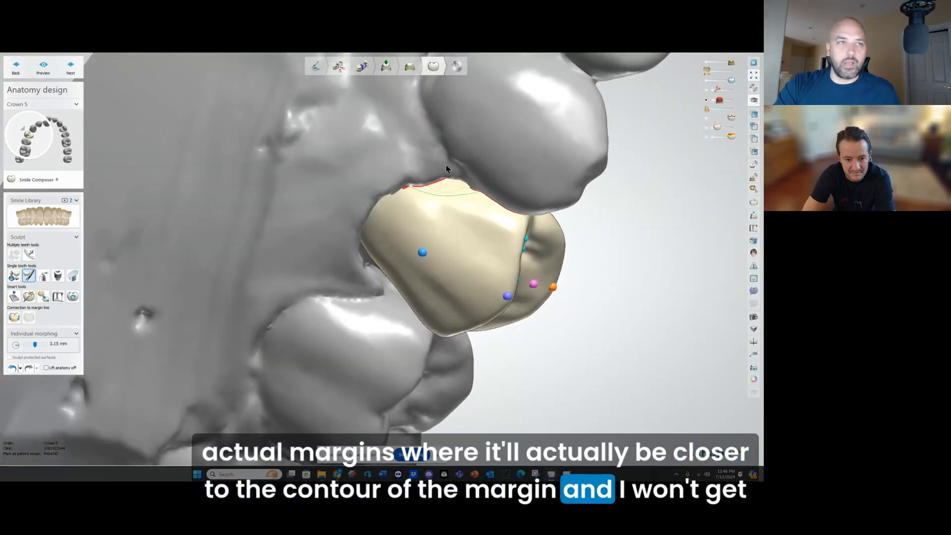
left_click_drag(446, 165, 447, 168)
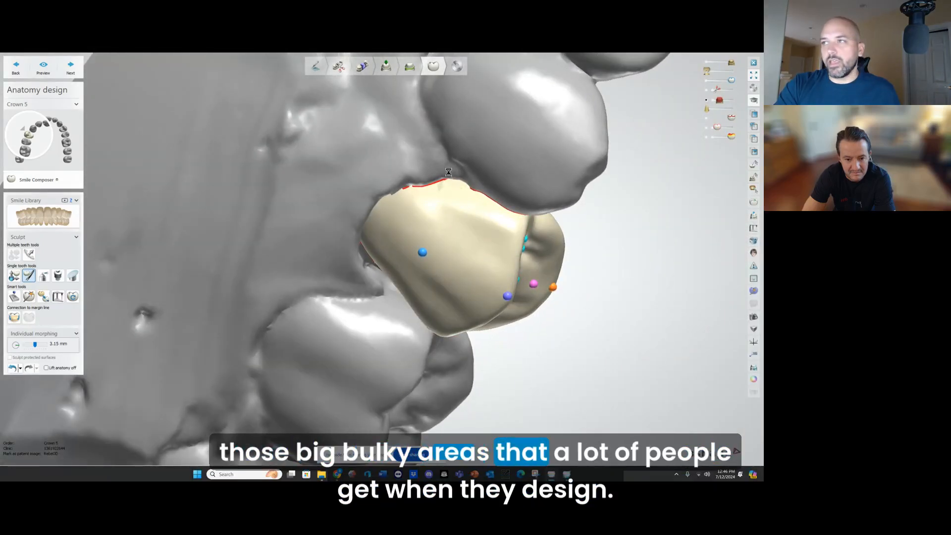
Step: Trim the remaining over-contoured gingival areas of Crown 5 toward the margin, working from the underside and the buccal side
right_click_drag(447, 168, 475, 275)
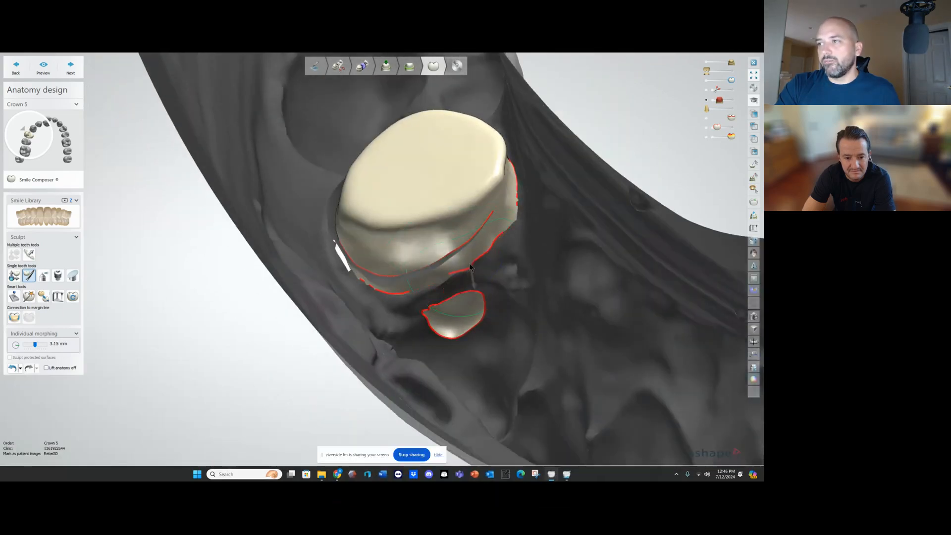
right_click_drag(485, 251, 391, 275)
left_click_drag(392, 275, 393, 273)
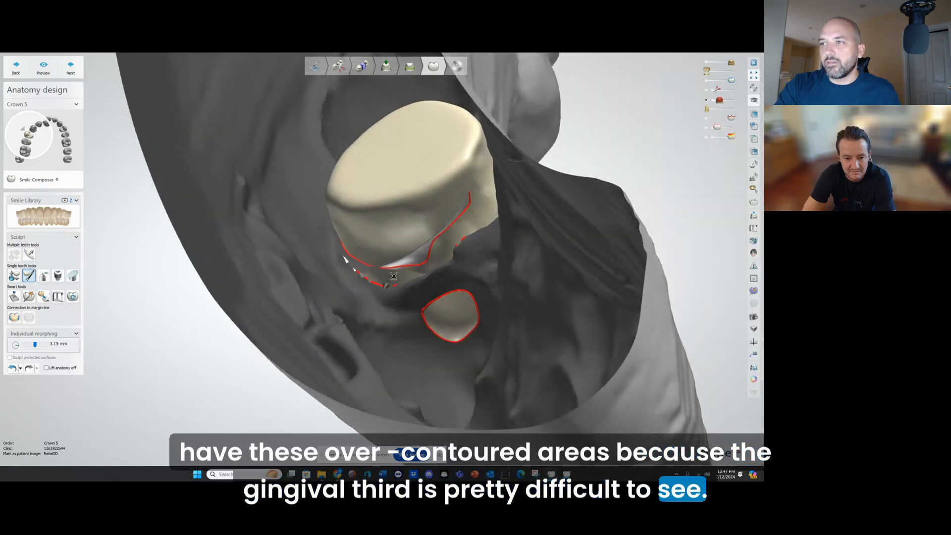
right_click_drag(482, 228, 507, 157)
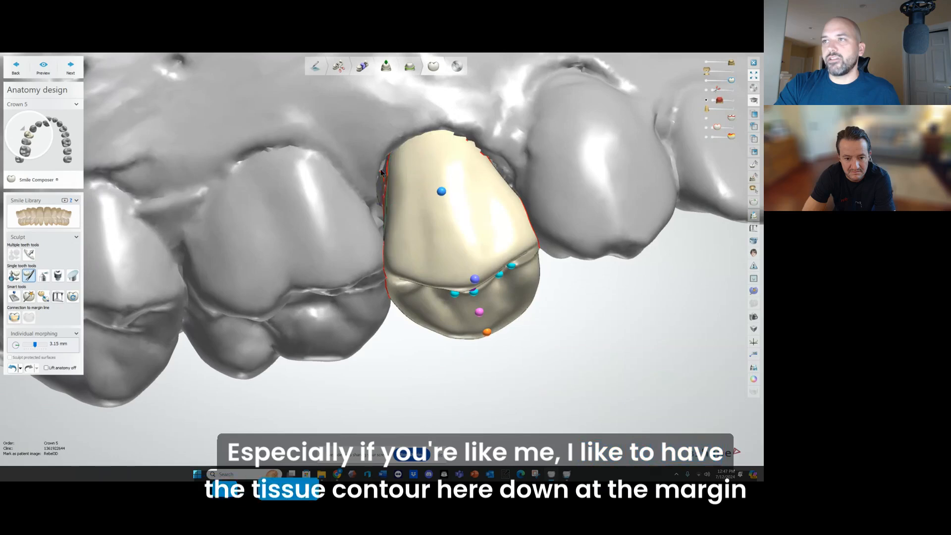
right_click_drag(372, 187, 388, 202)
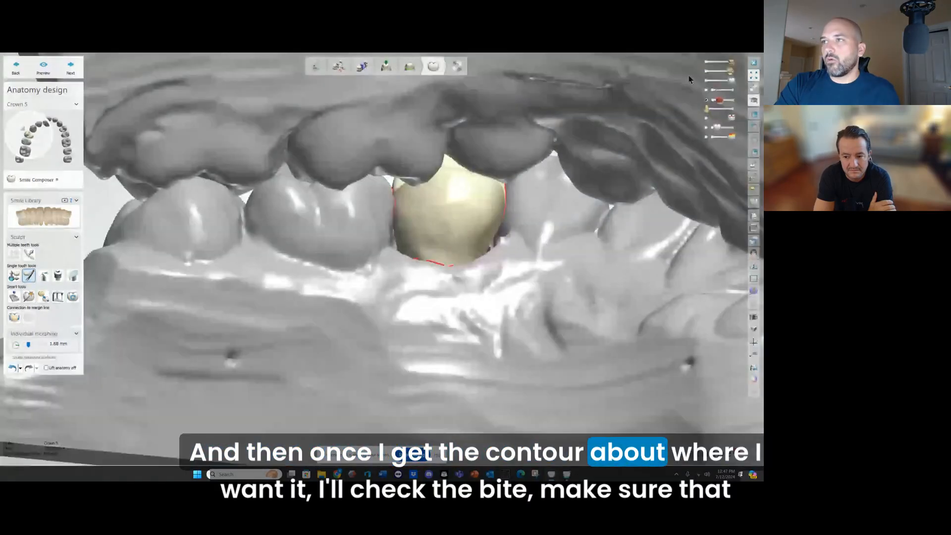
Step: Check Crown 5 in the bite with the opposing arch and connect it to the margin line with the preset Connect settings
right_click_drag(552, 106, 310, 237)
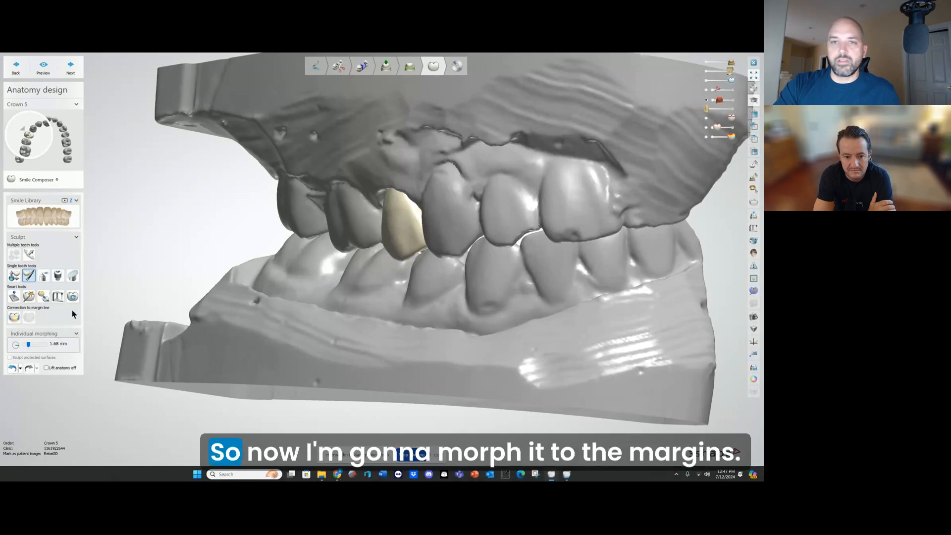
left_click(15, 319)
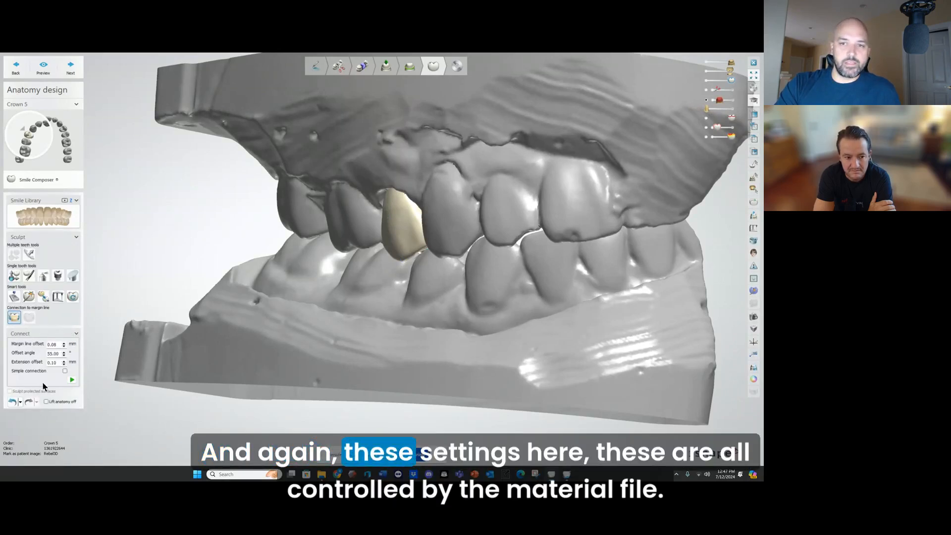
left_click(72, 381)
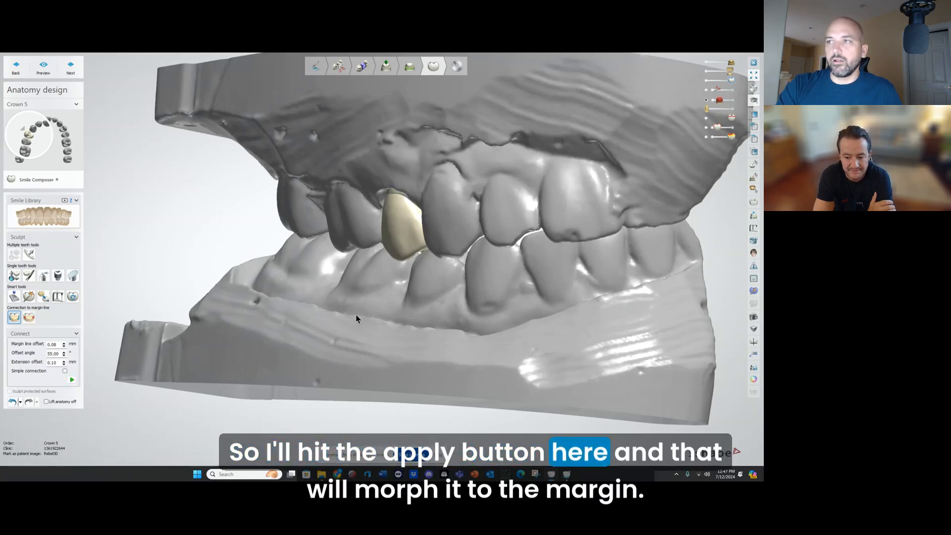
Step: Hide the opposing arch and inspect the connected margin of Crown 5 from the underside and all sides for over-contoured areas
right_click_drag(356, 314, 391, 309)
left_click(706, 62)
right_click_drag(532, 115, 445, 225)
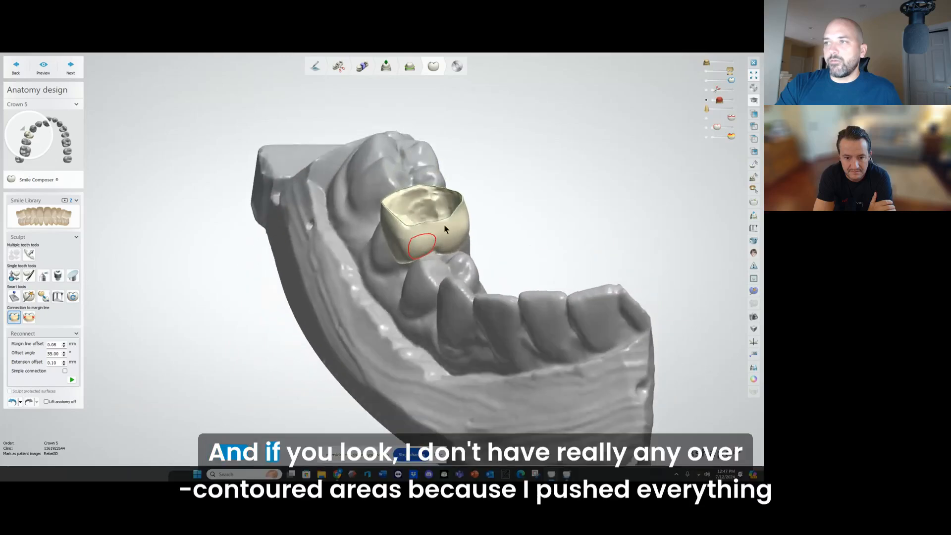
scroll(445, 229, "up", 5)
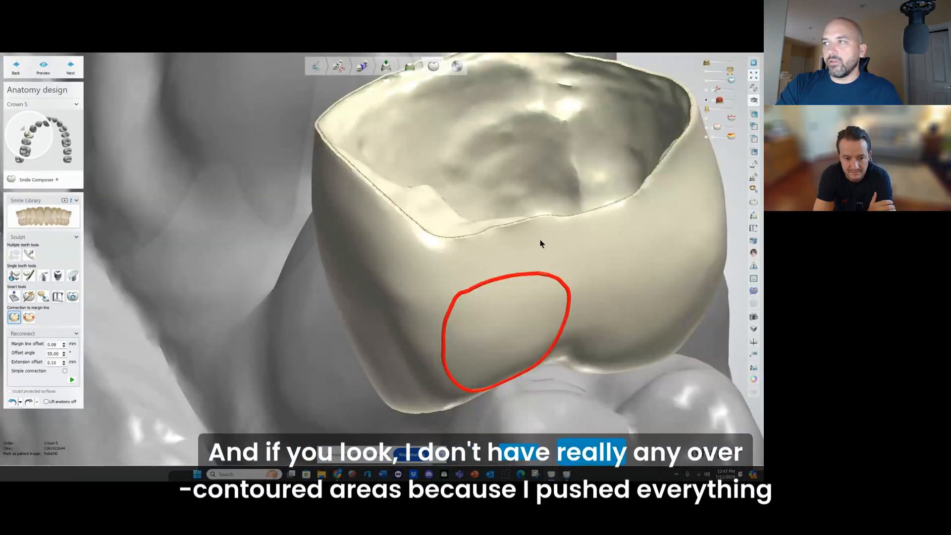
right_click_drag(541, 243, 528, 181)
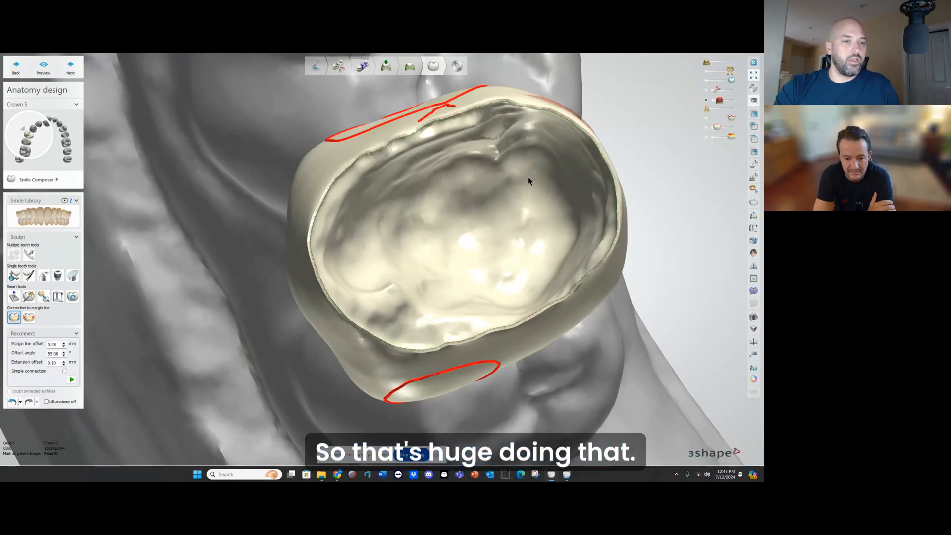
right_click_drag(569, 180, 426, 165)
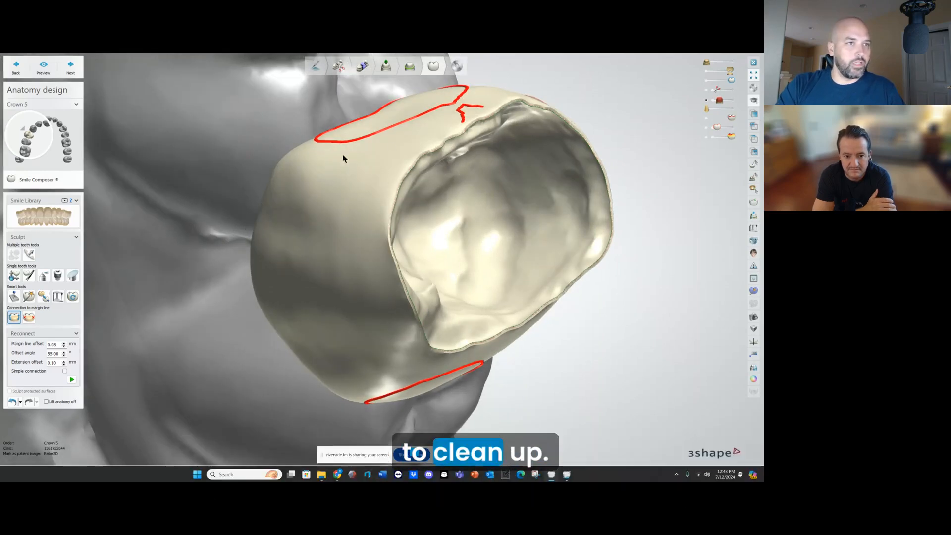
right_click_drag(343, 157, 161, 270)
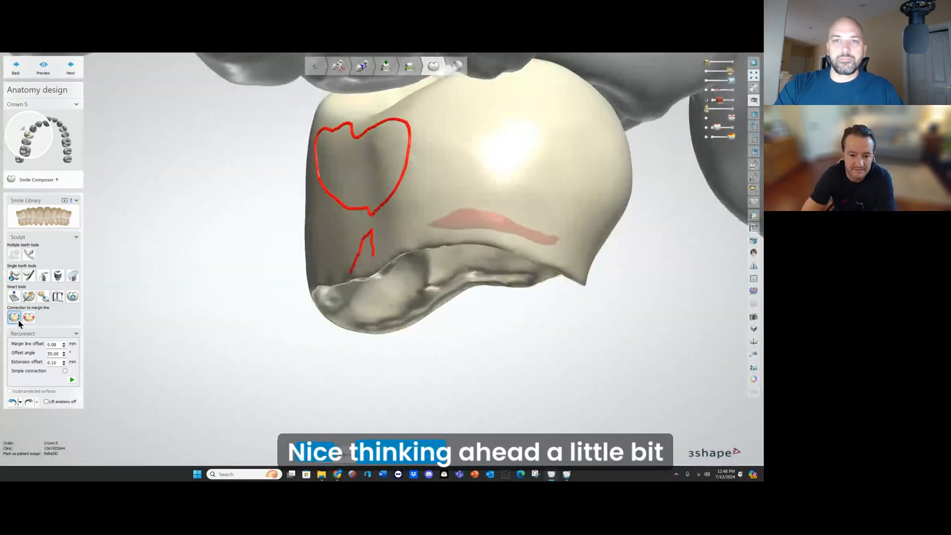
Step: Smooth the bulky edge along the first side of Crown 5's margin with the wax knife at 0.48 mm and level 1.20
left_click(43, 276)
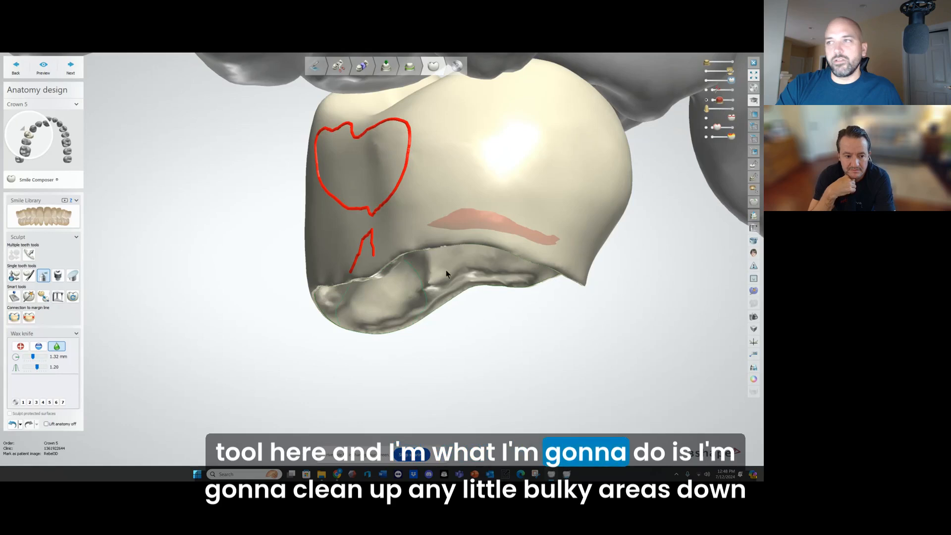
right_click_drag(446, 270, 386, 275)
scroll(385, 275, "up", 4, "shift")
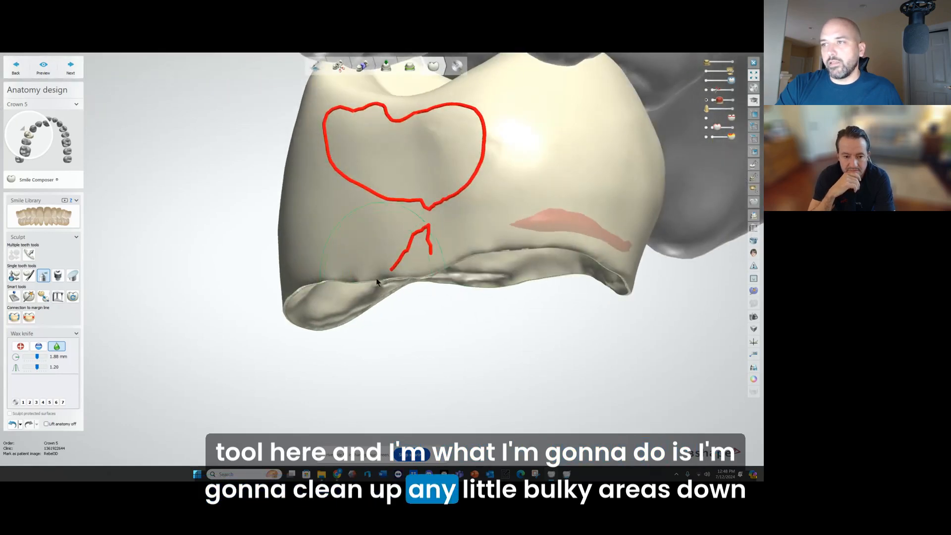
scroll(394, 277, "up", 5)
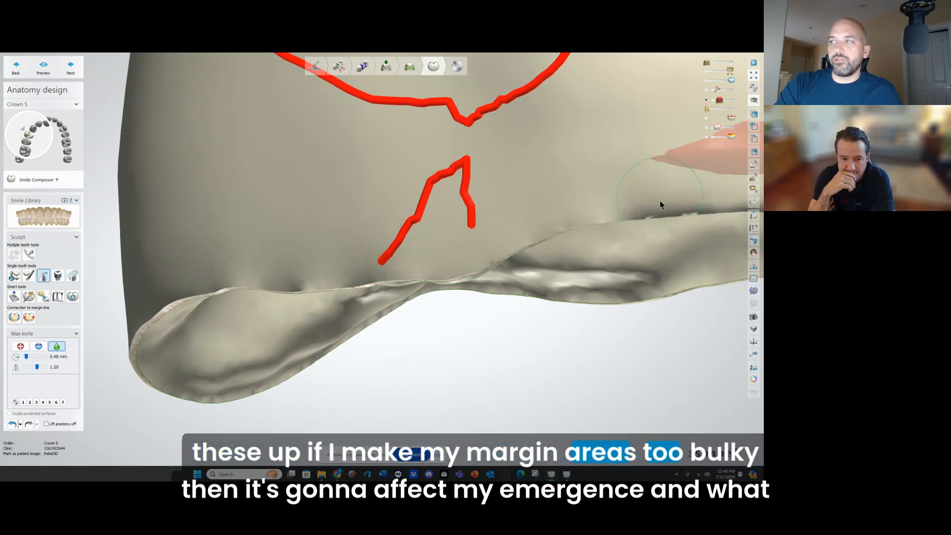
right_click_drag(659, 200, 489, 200)
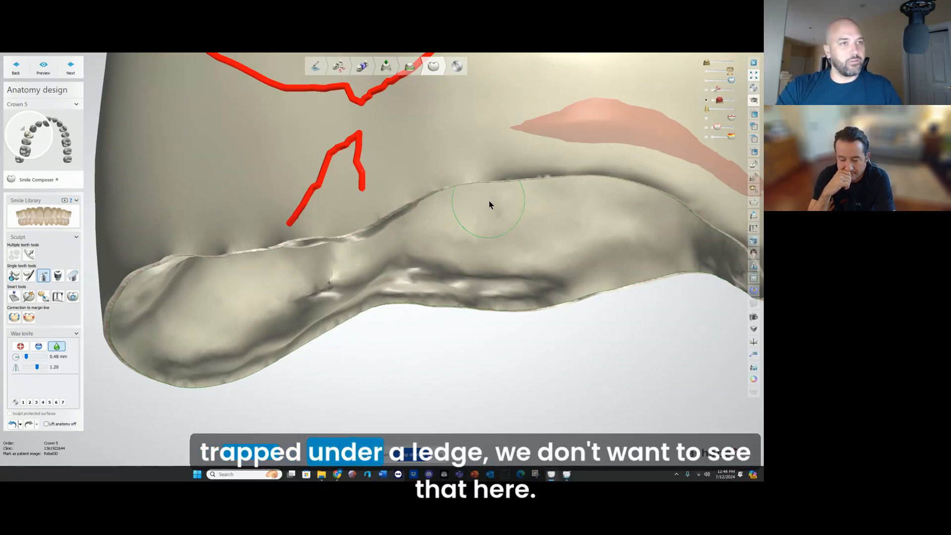
right_click_drag(440, 178, 482, 182)
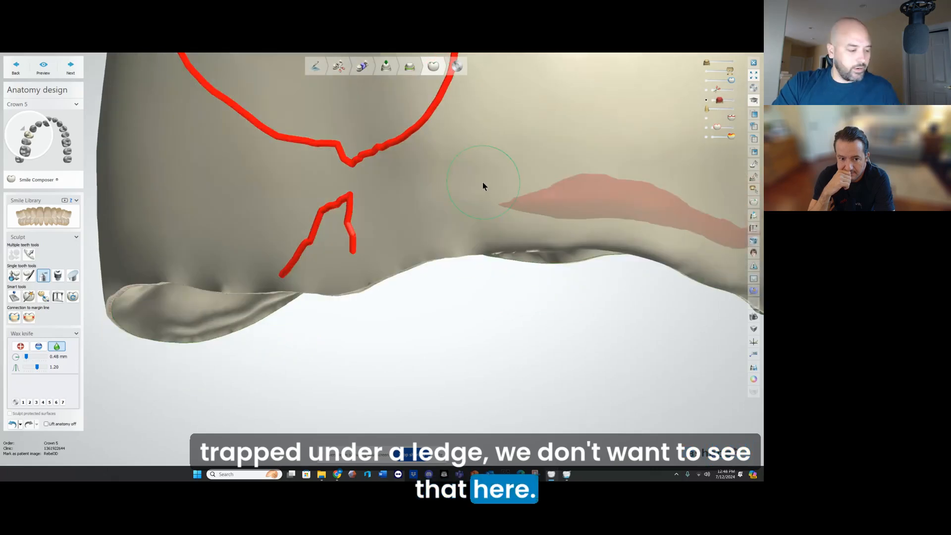
left_click_drag(500, 248, 654, 259)
Step: Continue smoothing around the remaining margin of Crown 5 with the 0.48 mm wax knife, checking for an even ledge and emergence
right_click_drag(722, 288, 446, 257)
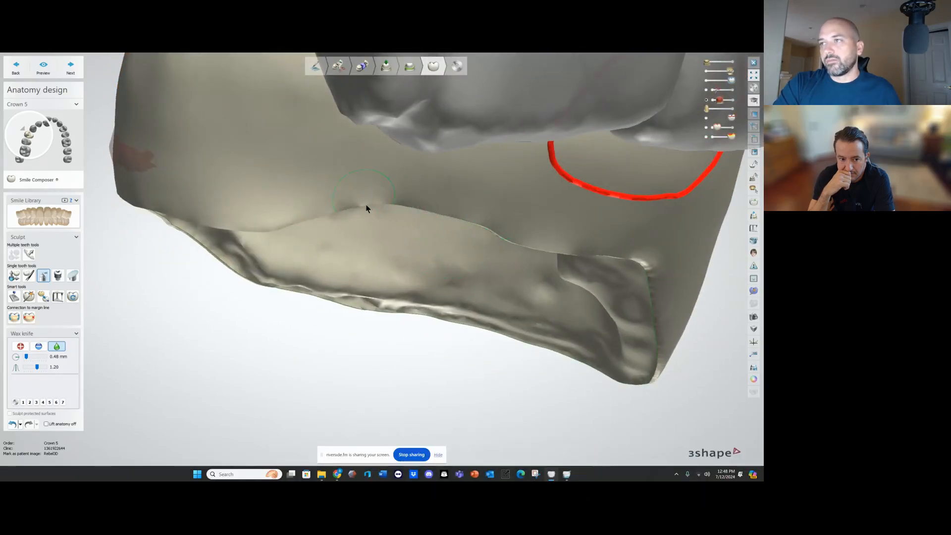
right_click_drag(367, 207, 549, 214)
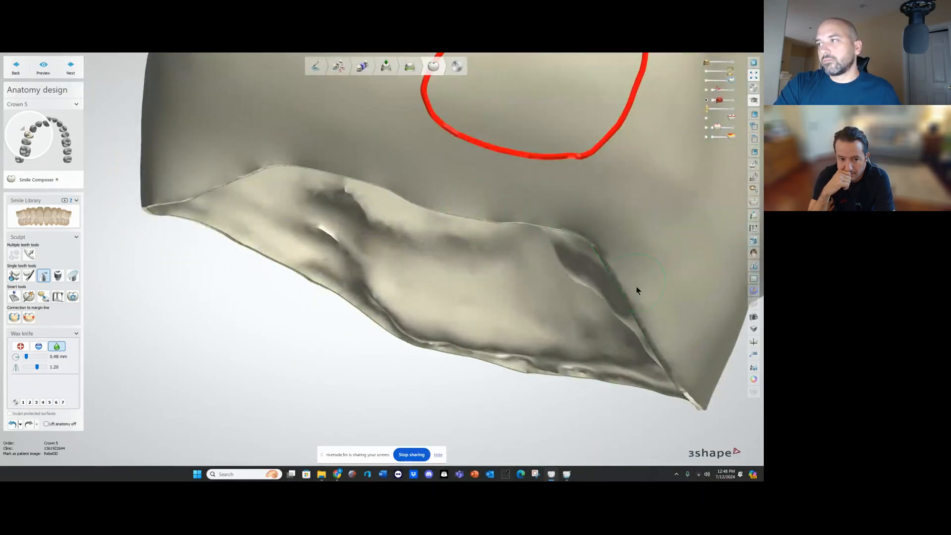
right_click_drag(677, 368, 485, 300)
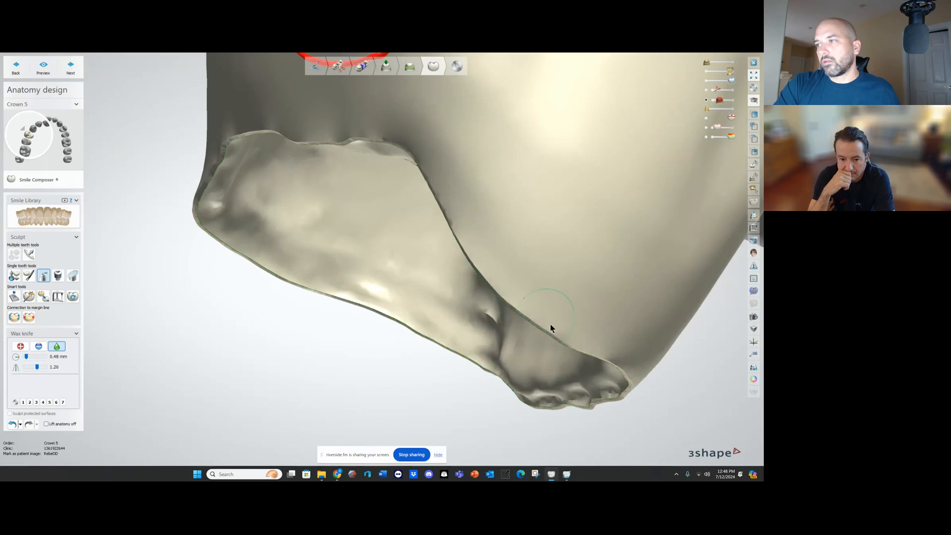
right_click_drag(550, 328, 270, 204)
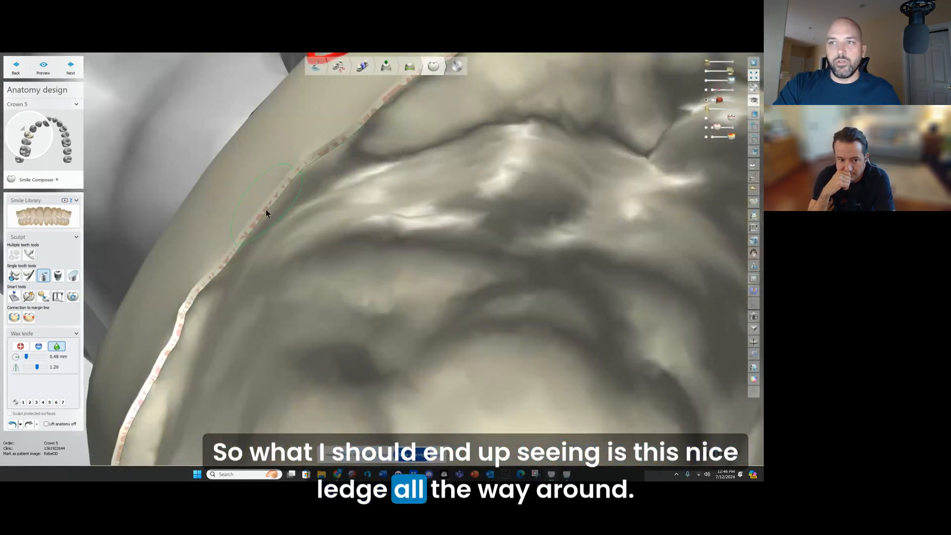
right_click_drag(168, 325, 372, 201)
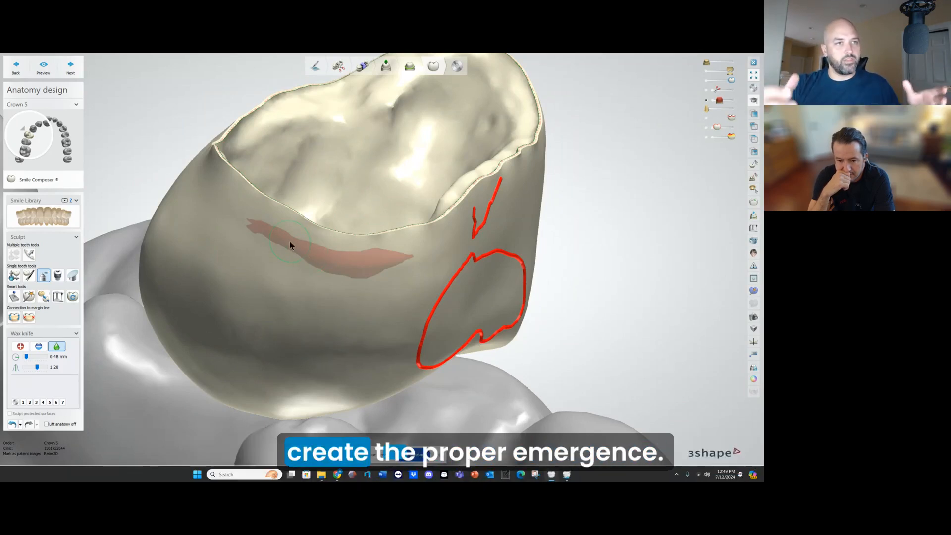
right_click_drag(276, 258, 278, 243)
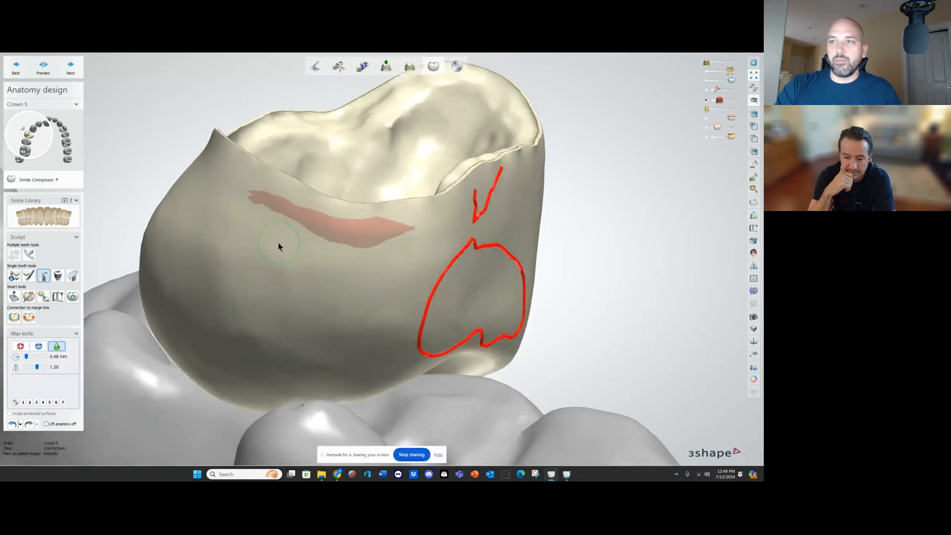
Step: Add wax over the thin area near Crown 5's margin with the wax knife at 1.60 mm and 5.0 µm
left_click(20, 346)
left_click_drag(37, 367, 23, 368)
left_click(28, 380)
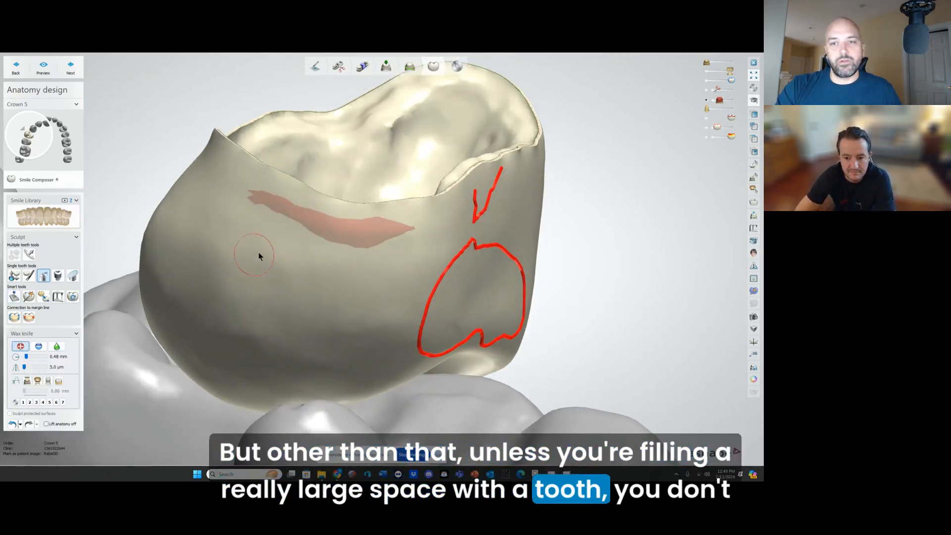
right_click_drag(259, 257, 267, 246)
scroll(376, 224, "up", 5, "ctrl")
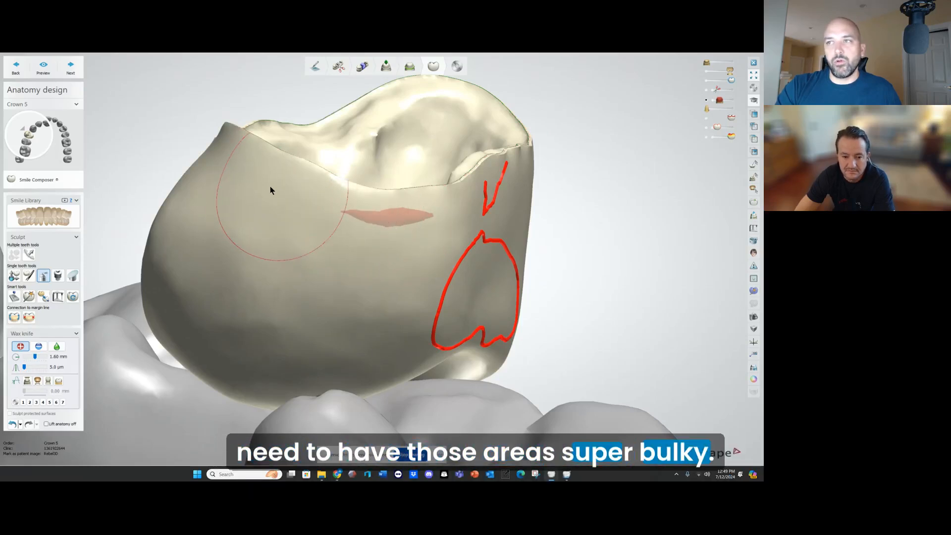
mouse_move(414, 212)
right_mouse_down()
mouse_move(235, 182)
mouse_move(337, 208)
right_mouse_up()
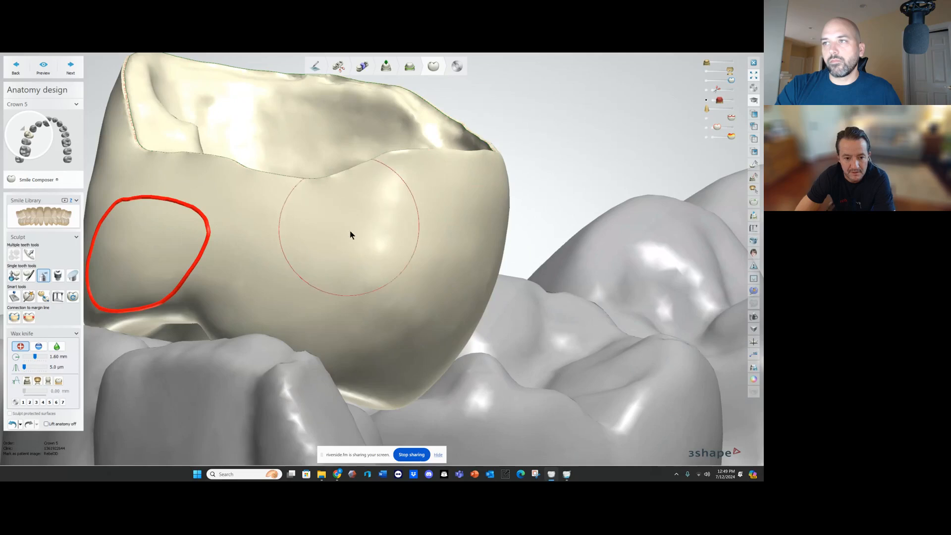
Step: Check the line angles of Crown 5 against the neighbouring teeth from the occlusal side and from both ends
scroll(387, 235, "down", 4)
mouse_move(386, 235)
right_mouse_down()
mouse_move(465, 218)
mouse_move(492, 240)
mouse_move(477, 239)
right_mouse_up()
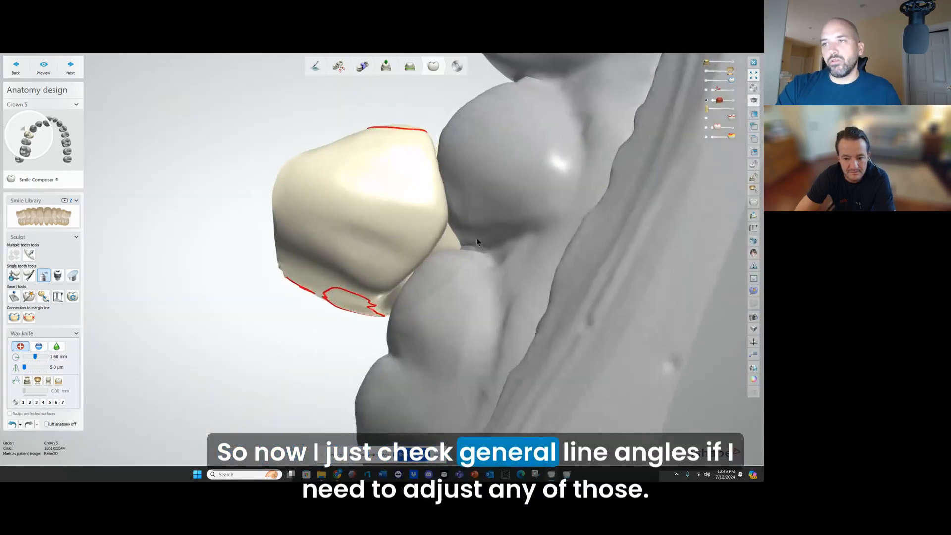
right_click_drag(292, 253, 254, 217)
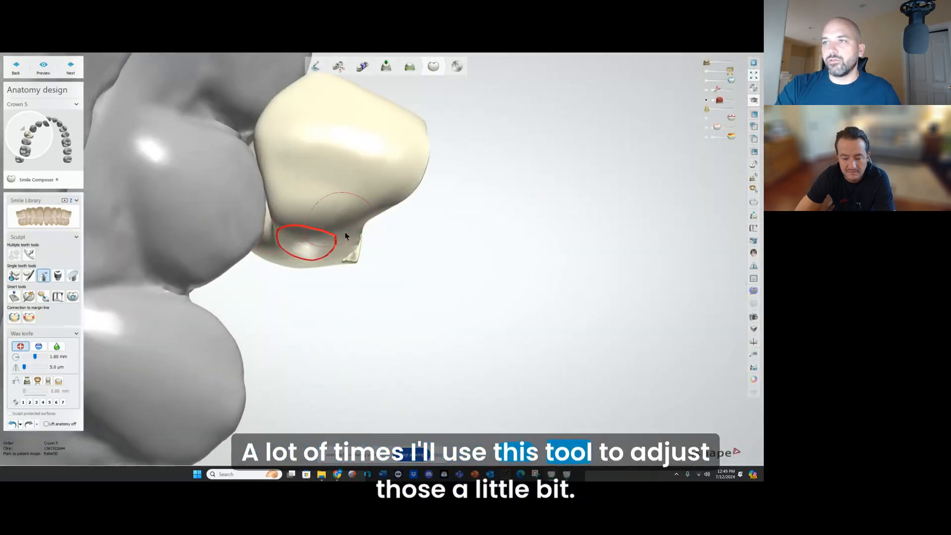
scroll(615, 117, "down", 2)
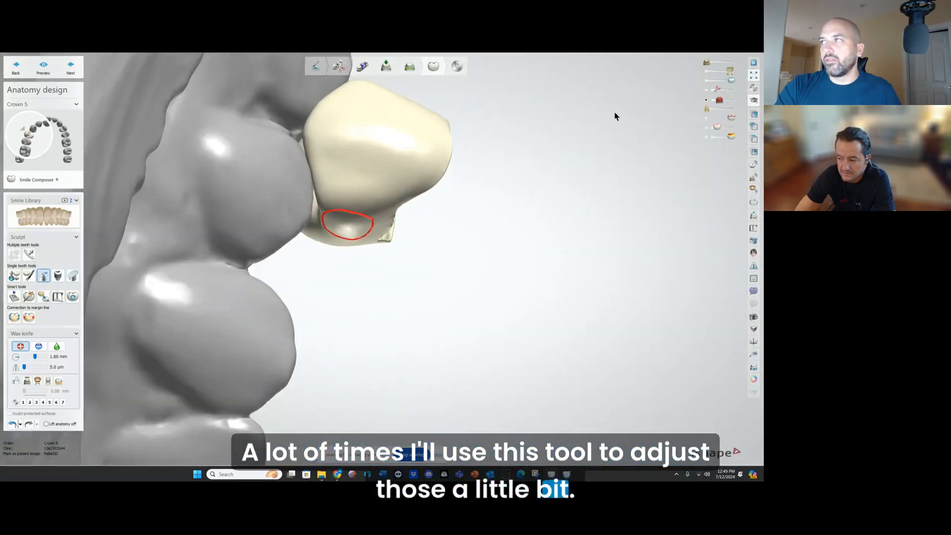
scroll(615, 117, "down", 1)
Step: Show the opposing arch again and view Crown 5 in the full bite from the side
left_click(732, 63)
right_click_drag(540, 168, 529, 87)
scroll(491, 171, "down", 3)
right_click_drag(491, 171, 385, 218)
right_click_drag(207, 304, 482, 121)
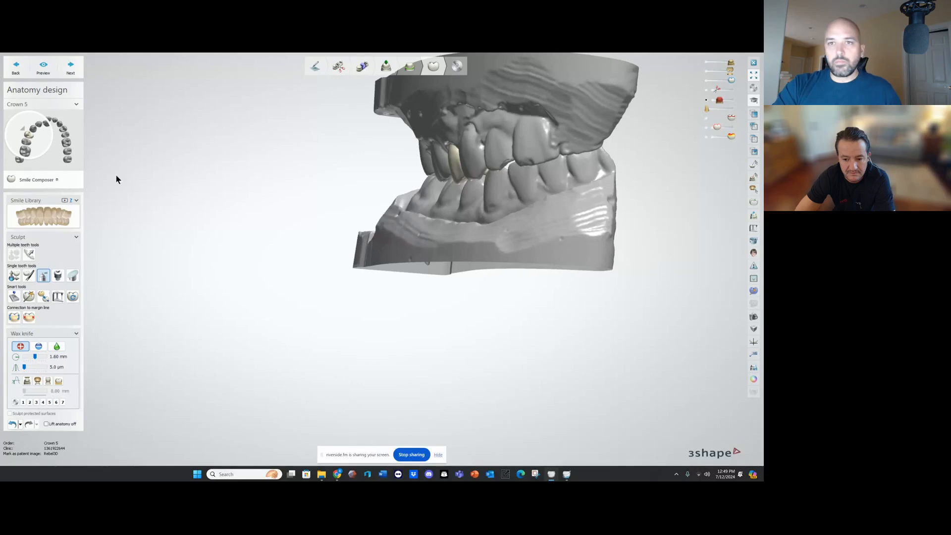
Step: Open the contacts and smoothing settings and cut Crown 5 to the opposing teeth at a distance of 0.25 mm
left_click(13, 296)
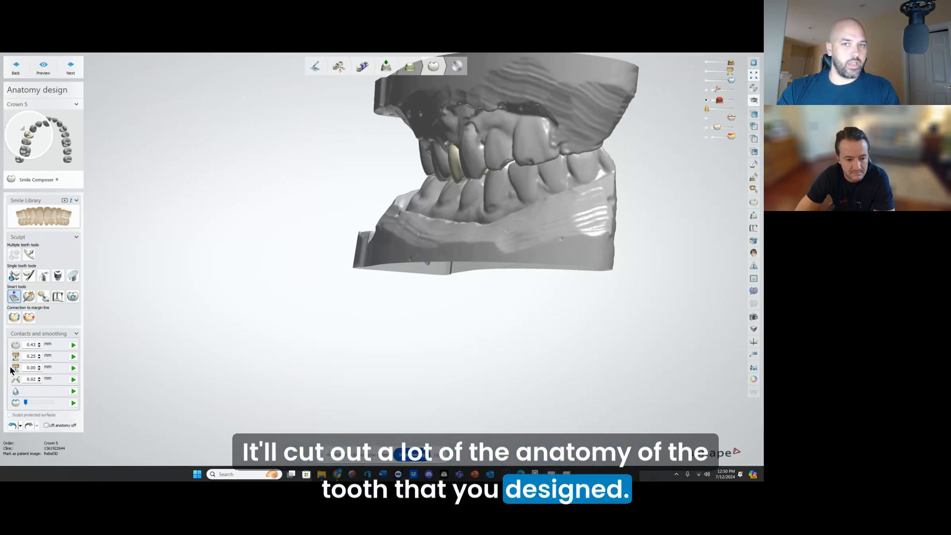
double_click(36, 356)
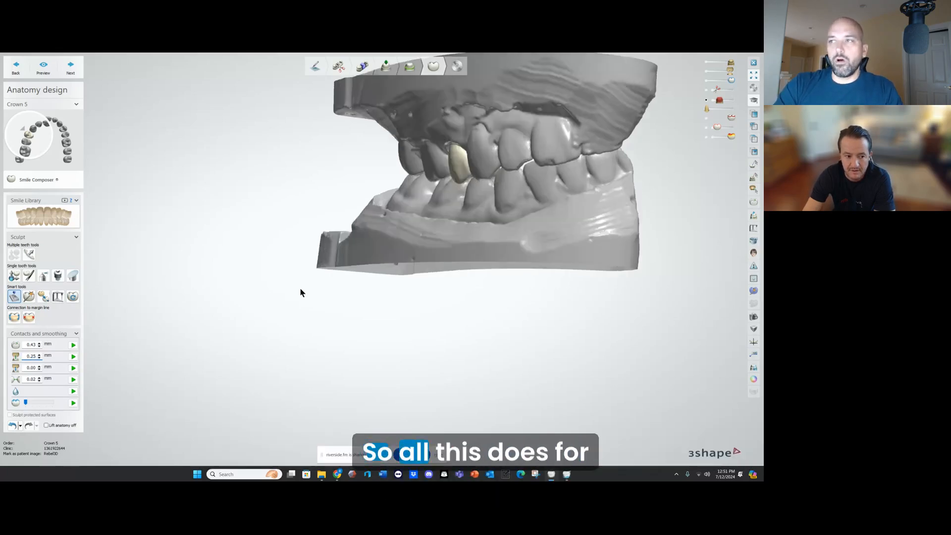
right_click_drag(299, 293, 332, 288)
scroll(331, 287, "up", 6)
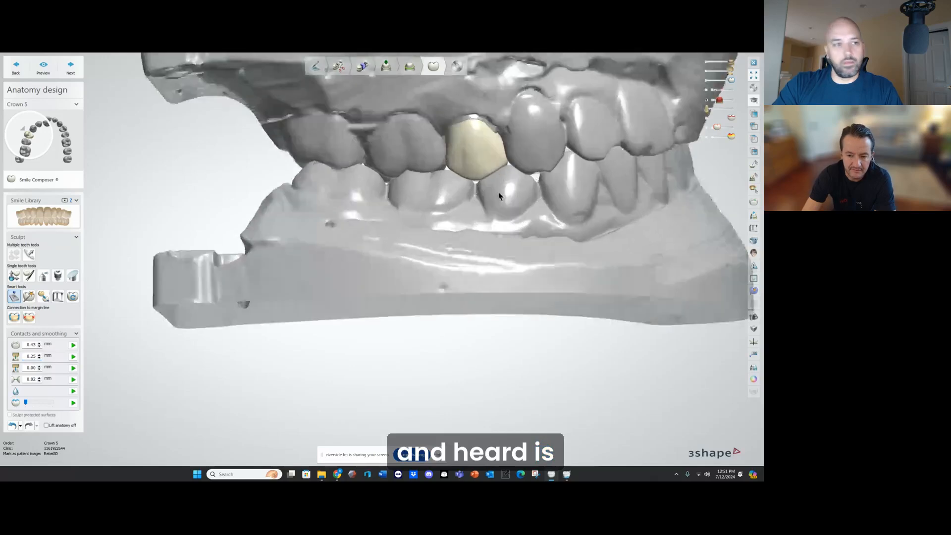
right_click_drag(364, 277, 363, 277)
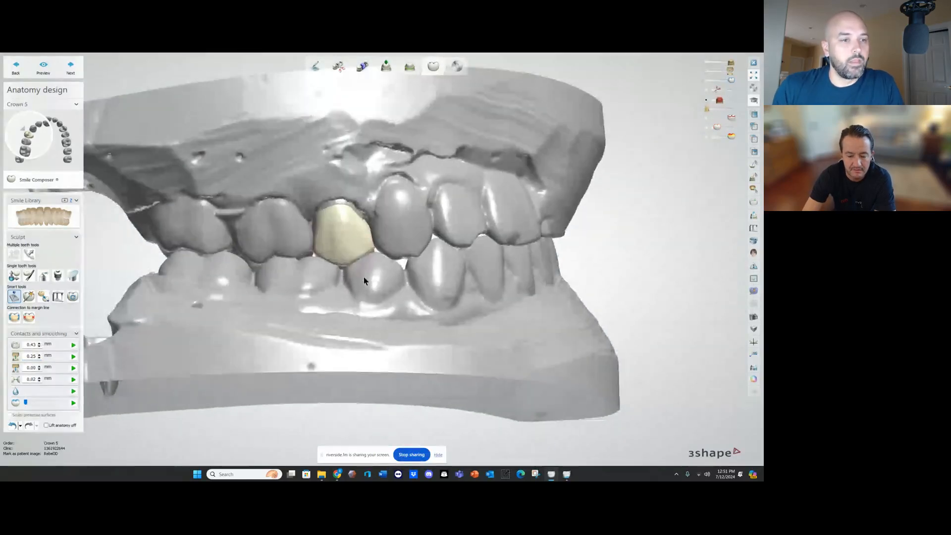
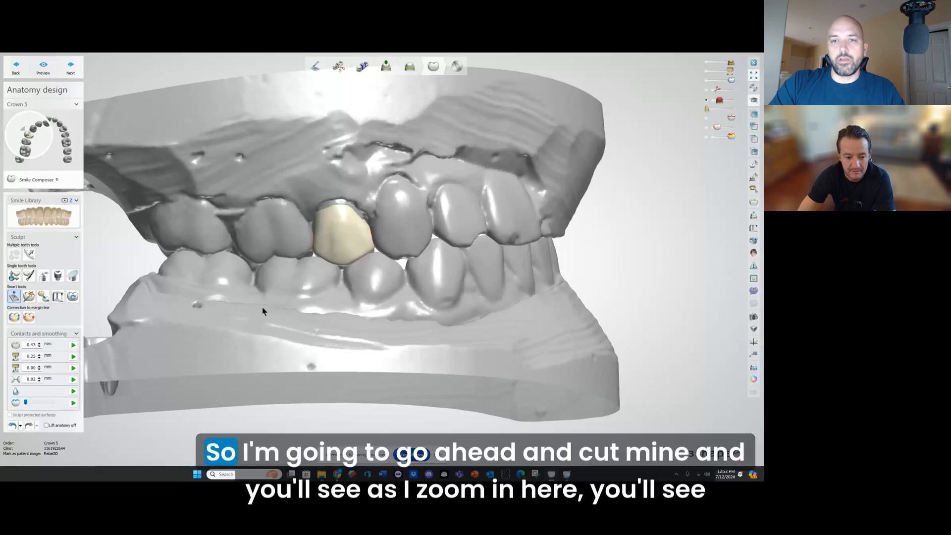
Step: Inspect the cut Crown 5 in the bite from buccal and lingual, and check its occlusal surface for minimal thickness violations with the opposing arch hidden
scroll(387, 281, "up", 5)
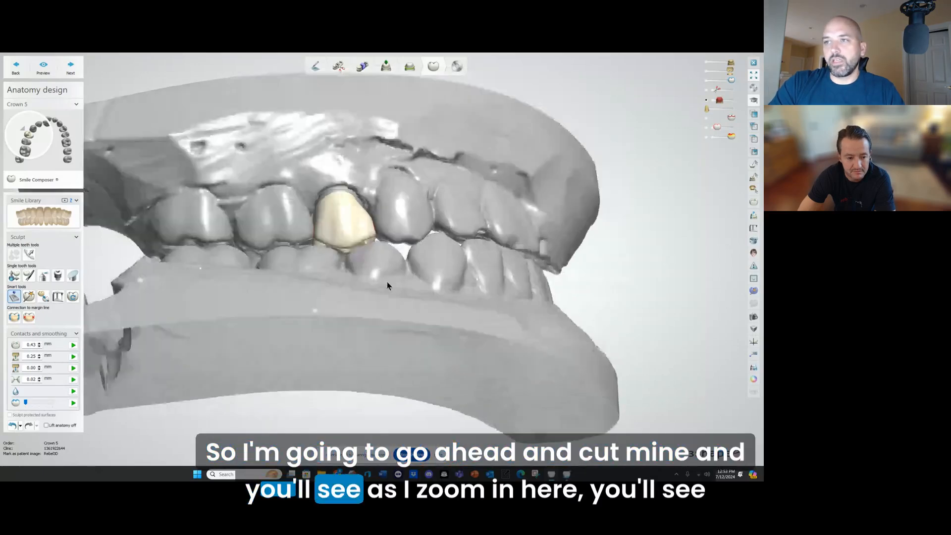
scroll(350, 251, "up", 2)
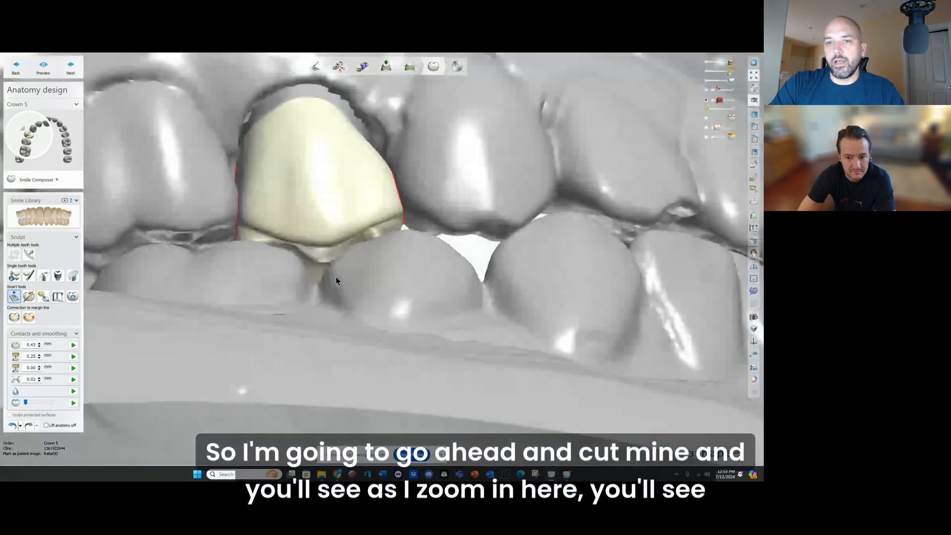
right_click_drag(336, 281, 332, 293)
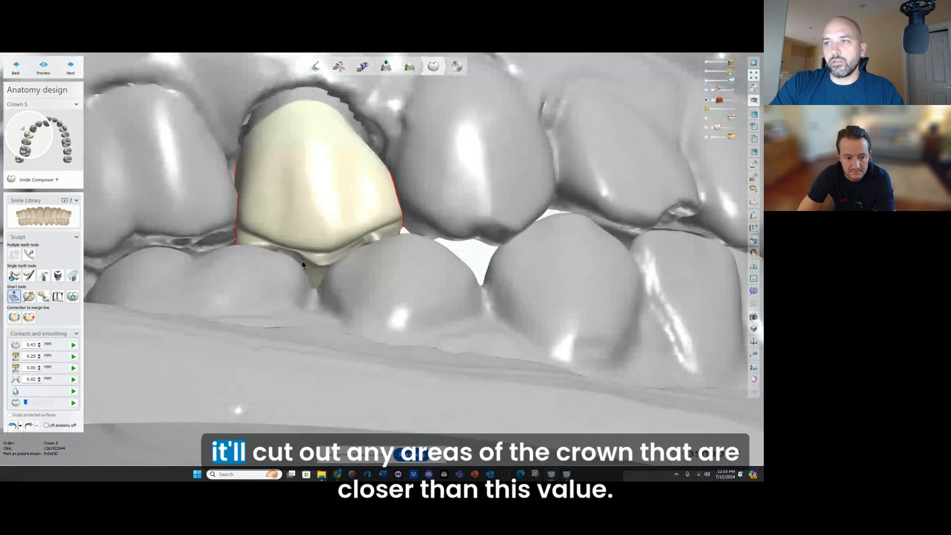
right_click_drag(345, 292, 244, 270)
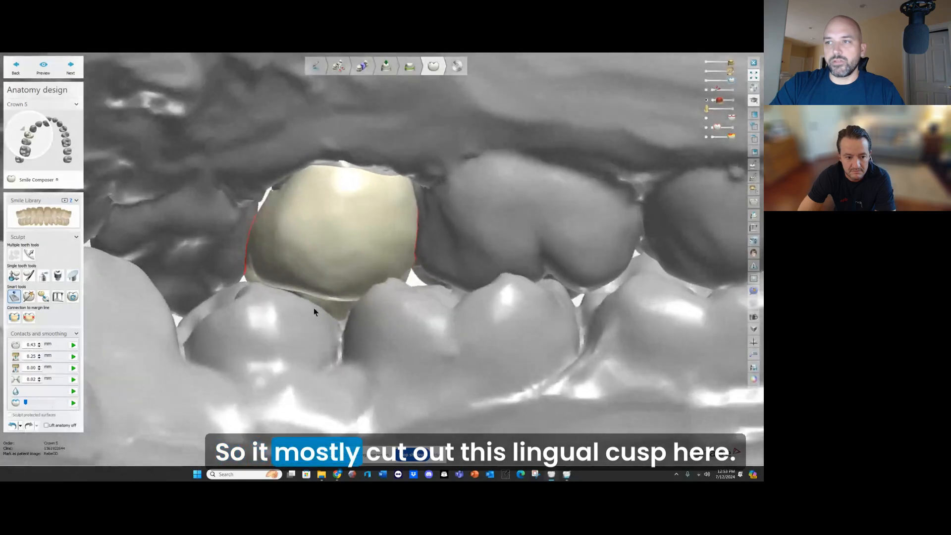
right_click_drag(365, 292, 314, 207)
left_click(707, 71)
scroll(297, 223, "up", 3)
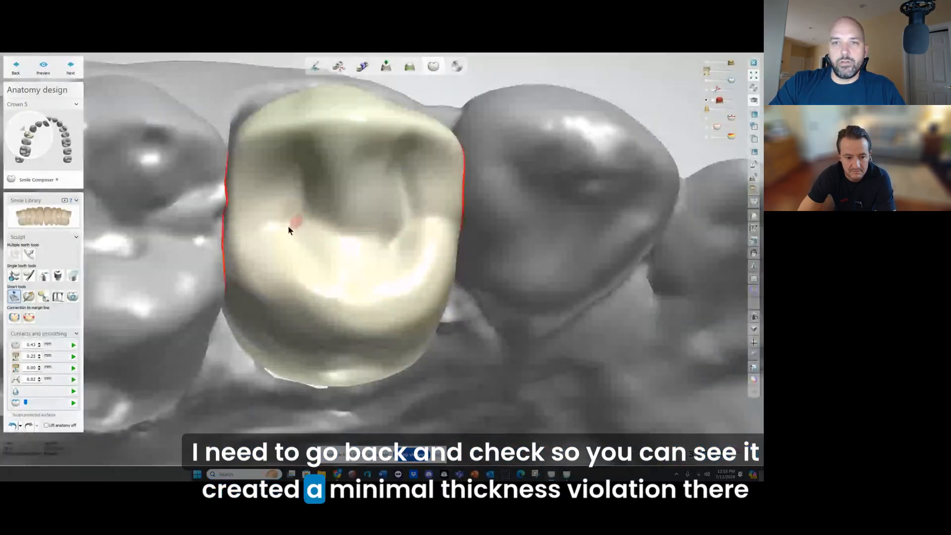
Step: Pull up the thin spot on Crown 5's occlusal surface with individual morphing at a 0.70 mm radius
left_click(29, 276)
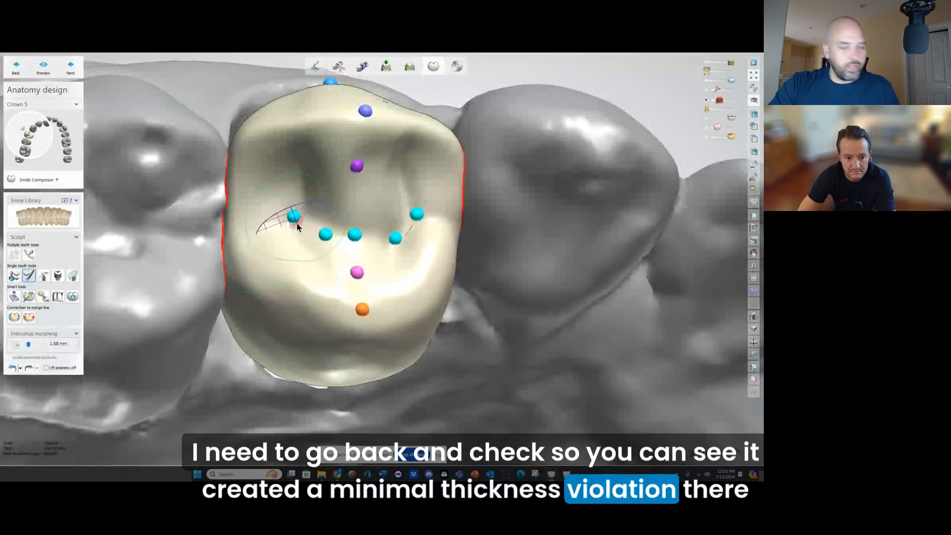
scroll(297, 228, "down", 5, "shift")
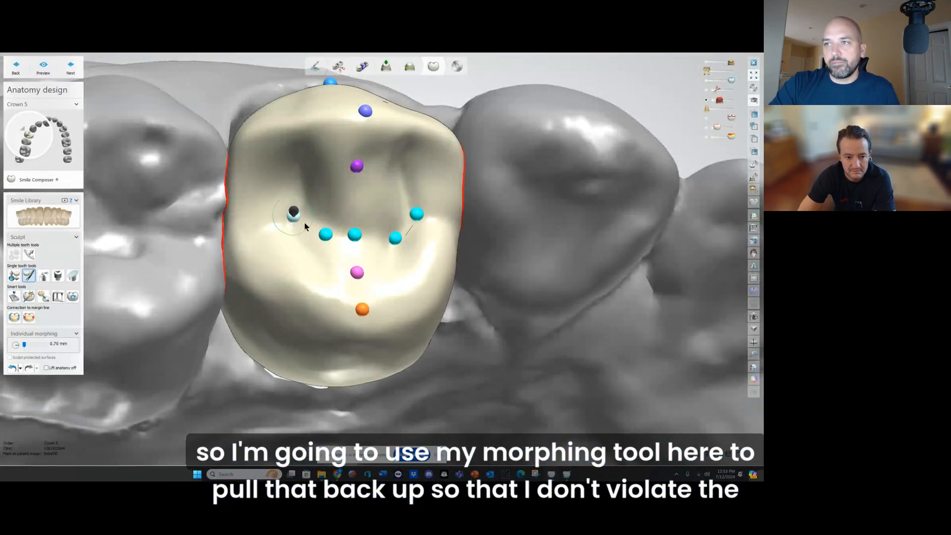
Step: Examine the shape of Crown 5's contacts from beneath the scan and on the crown with the preparation scan hidden
right_click_drag(399, 206, 281, 244)
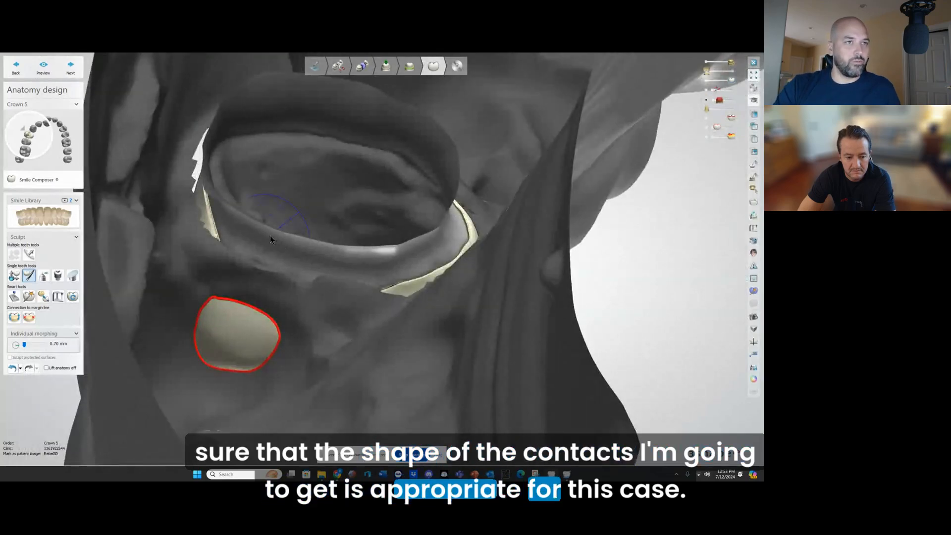
right_click_drag(226, 317, 248, 246)
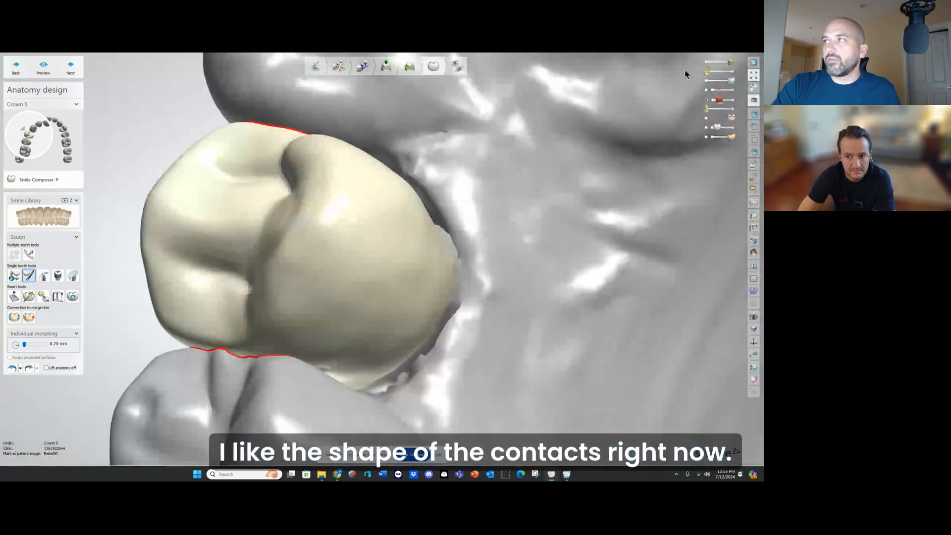
left_click(706, 62)
right_click_drag(277, 346, 311, 270)
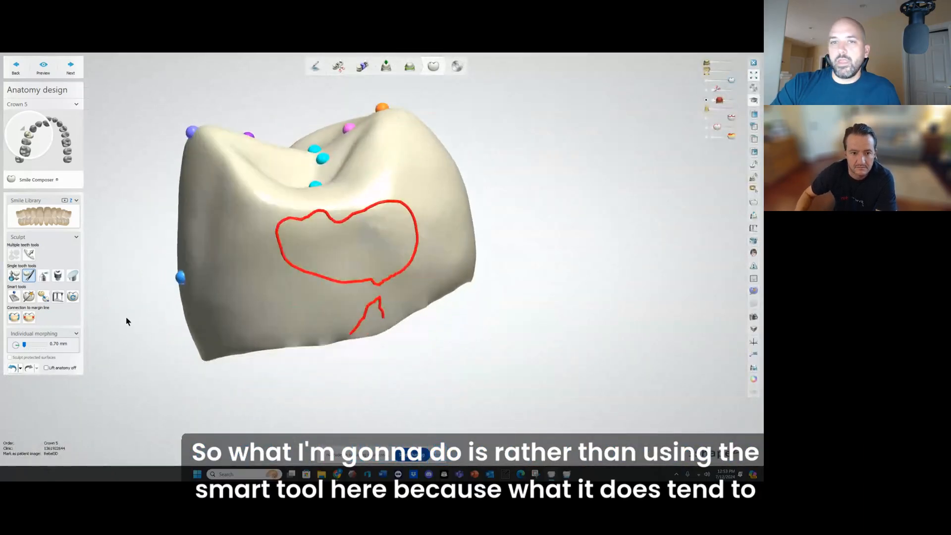
Step: Try cutting Crown 5's contacts to the neighbouring teeth automatically with a 0.01 mm distance, and undo the cut
left_click(11, 298)
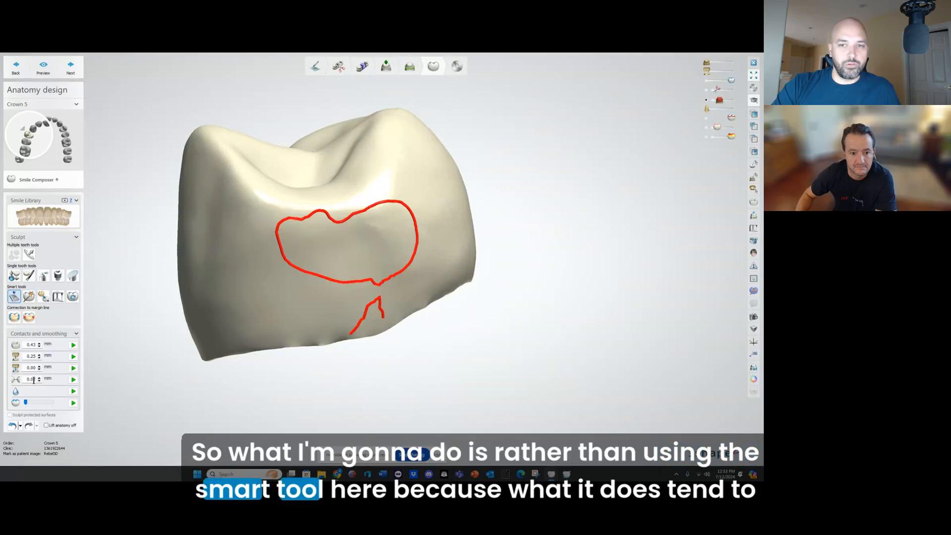
left_click(39, 381)
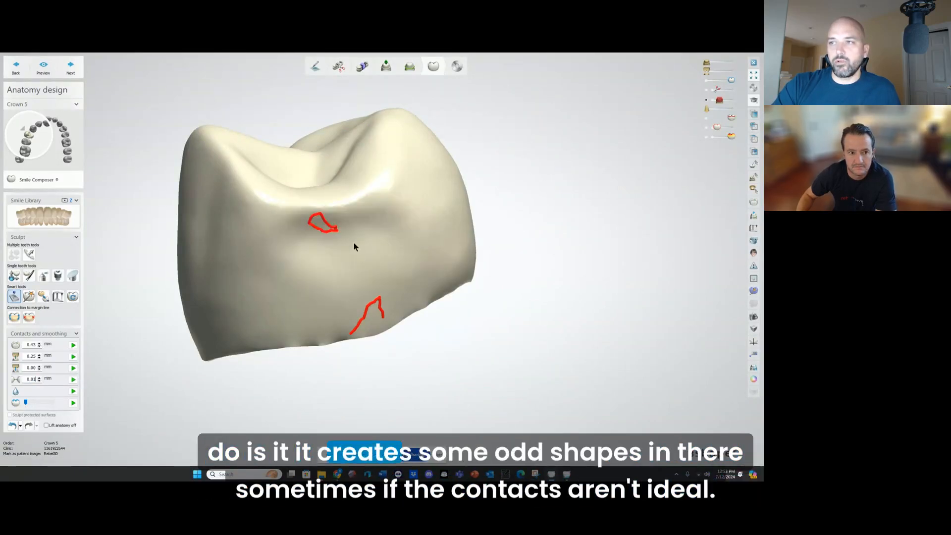
right_click_drag(361, 239, 418, 215)
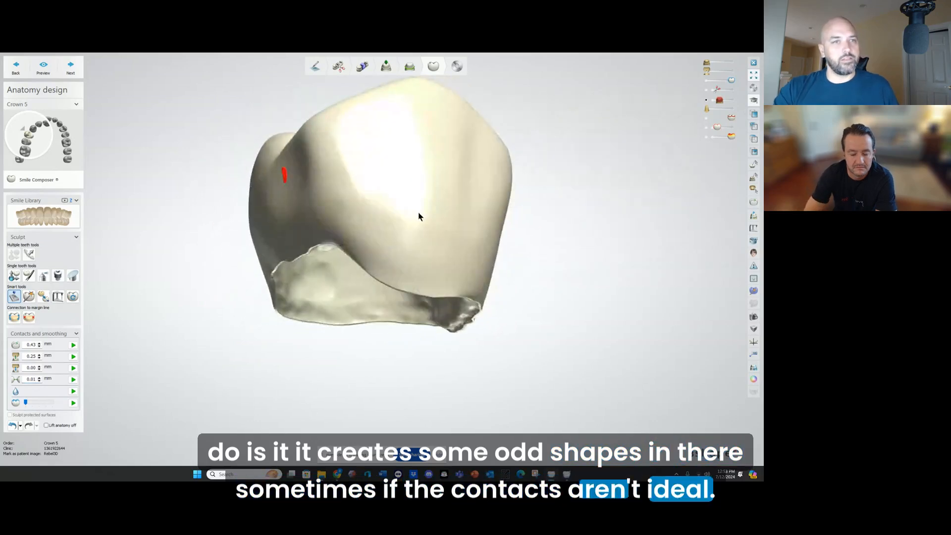
left_click(11, 425)
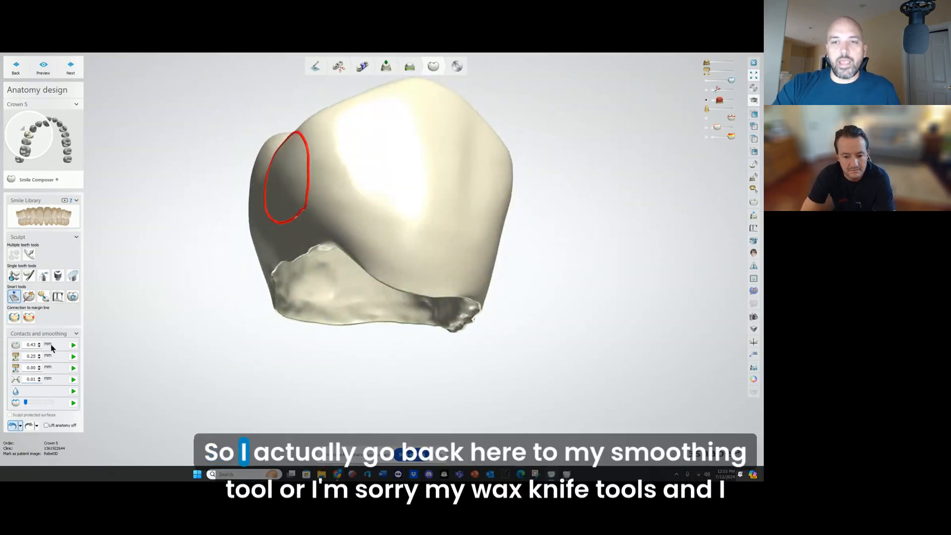
Step: Set the wax knife to remove material at a 55.0 µm level, limited to the preparation scan at 0.00 mm
left_click(44, 276)
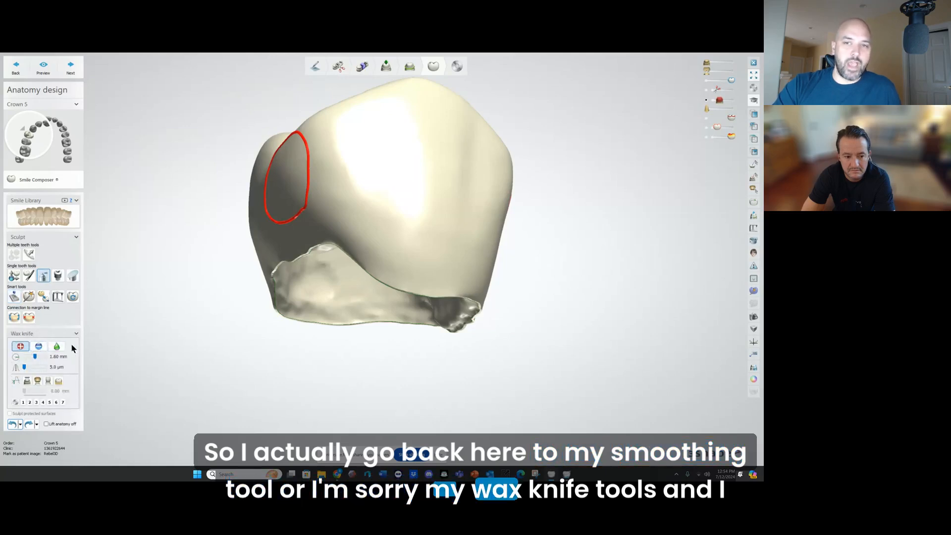
left_click(38, 346)
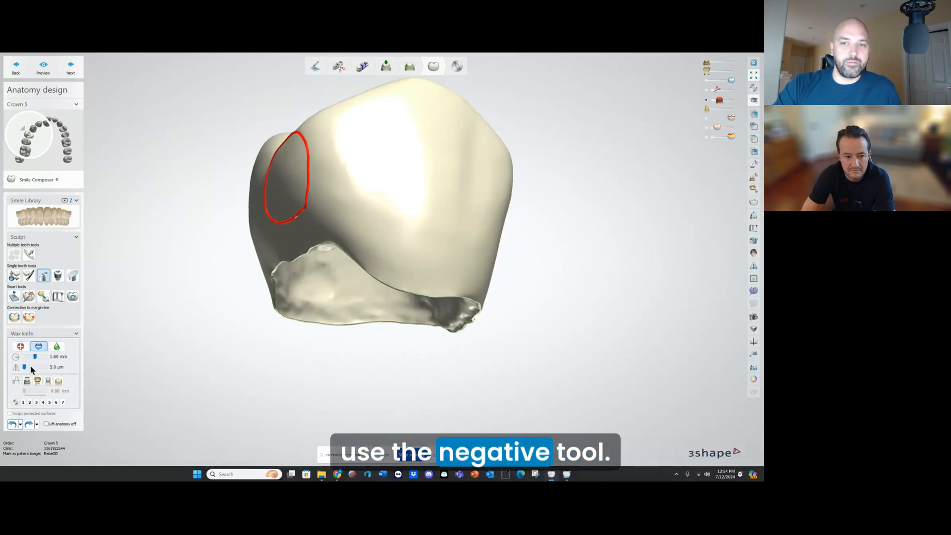
left_click_drag(31, 367, 49, 368)
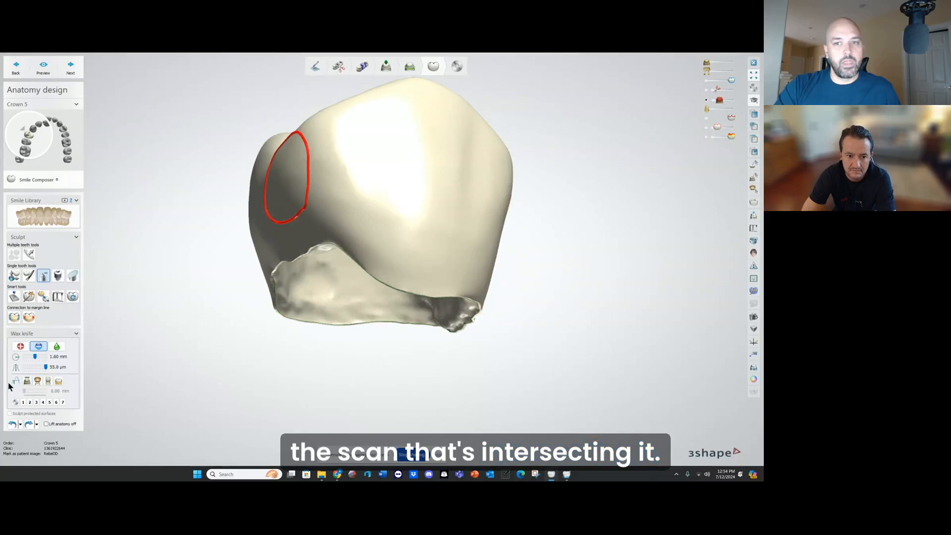
left_click(27, 382)
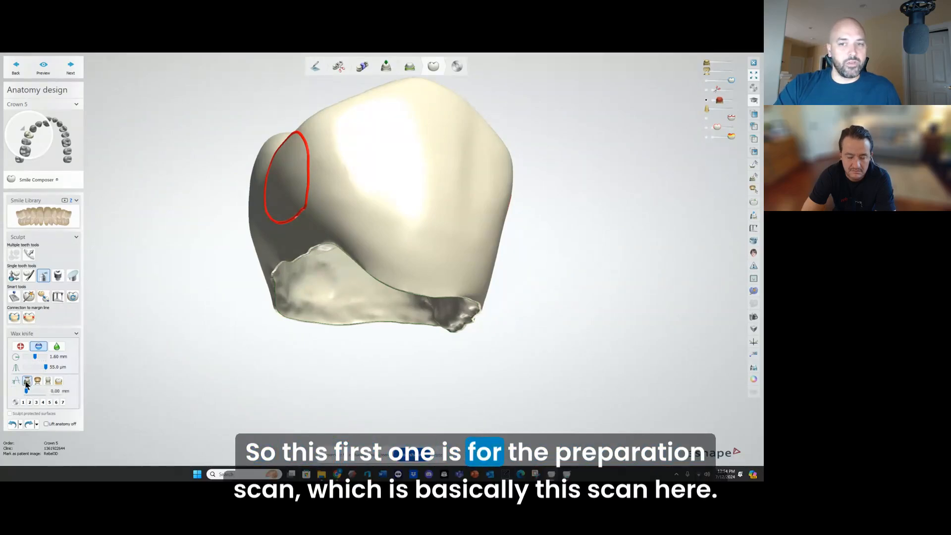
Step: Show the preparation scan and trim both of Crown 5's proximal contacts to it with the wax knife from underneath
left_click(707, 63)
scroll(593, 161, "down", 8)
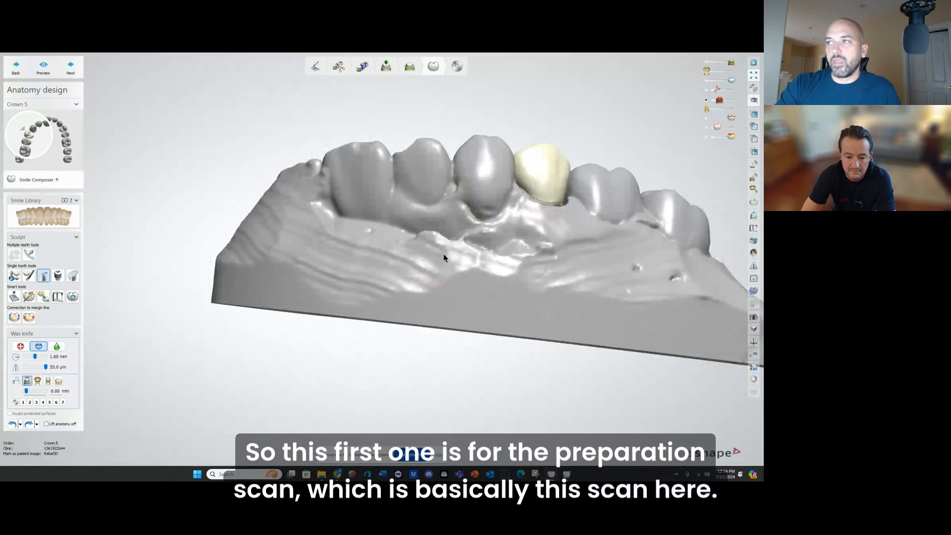
right_click_drag(451, 257, 563, 209)
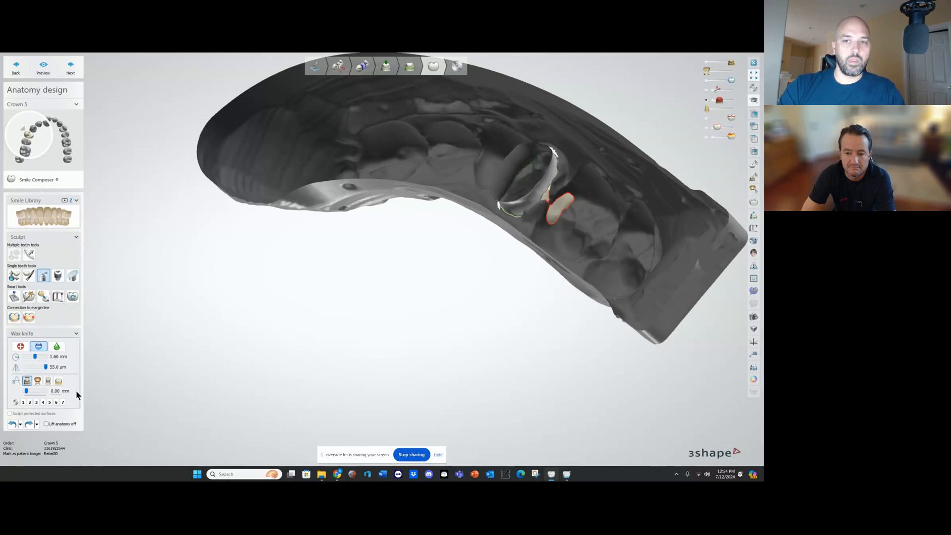
mouse_move(532, 175)
right_mouse_down()
mouse_move(562, 166)
mouse_move(577, 213)
right_mouse_up()
scroll(372, 273, "up", 4)
middle_click_drag(577, 213, 343, 279)
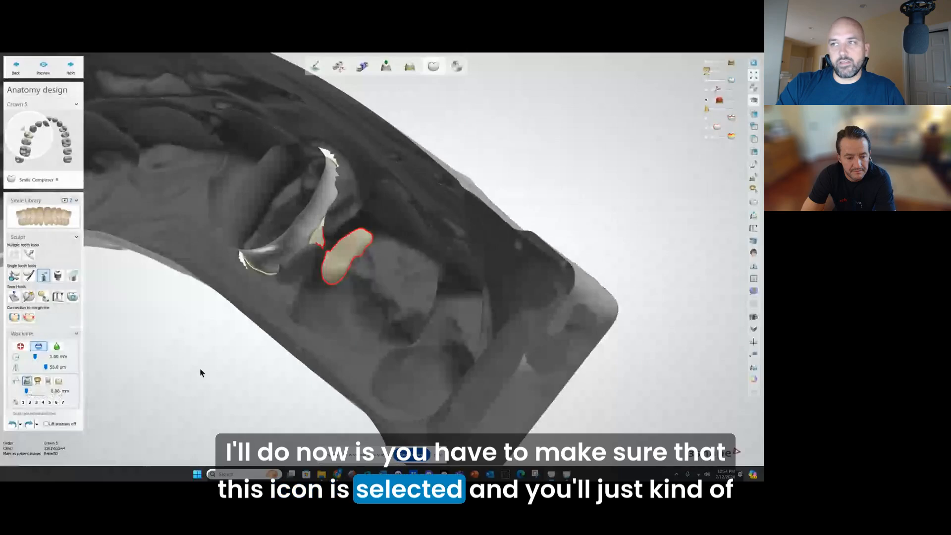
right_click_drag(411, 262, 391, 268)
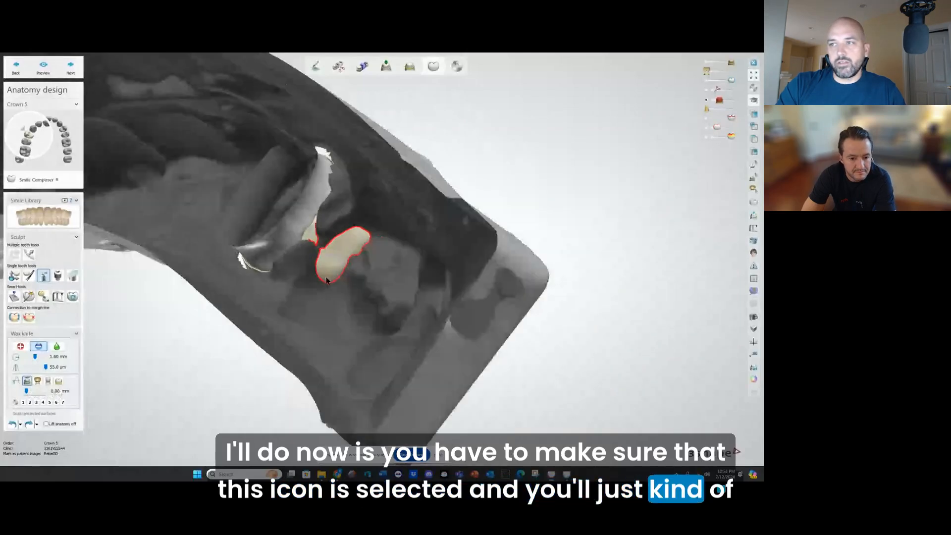
mouse_move(327, 281)
left_mouse_down()
mouse_move(354, 246)
mouse_move(337, 270)
mouse_move(367, 249)
mouse_move(345, 275)
mouse_move(333, 255)
mouse_move(313, 269)
left_mouse_up()
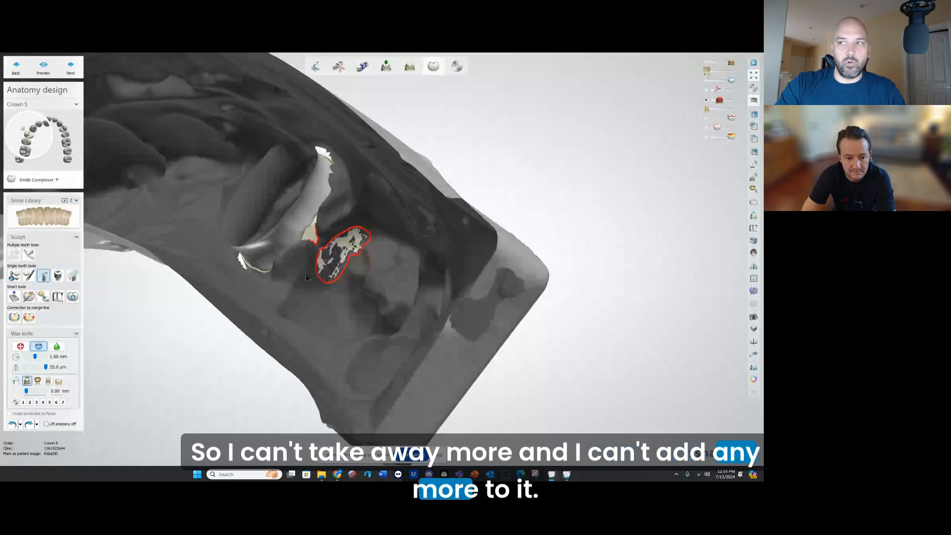
right_click_drag(244, 193, 321, 219)
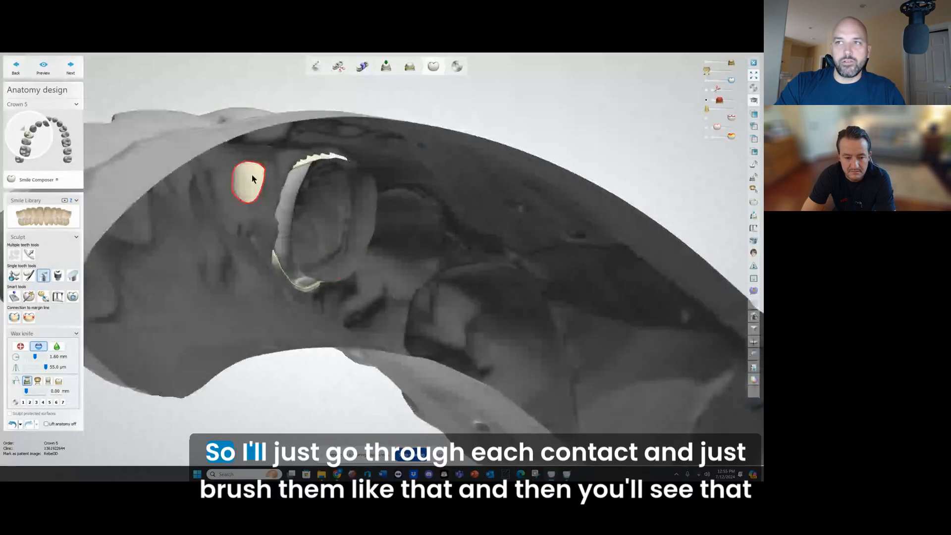
mouse_move(250, 178)
left_mouse_down()
mouse_move(243, 186)
mouse_move(250, 174)
mouse_move(256, 198)
left_mouse_up()
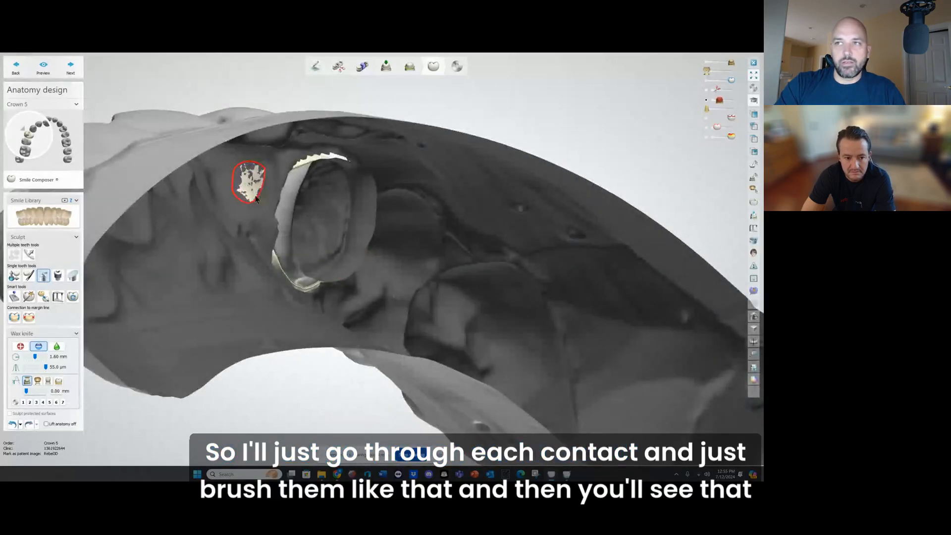
right_click_drag(523, 169, 460, 275)
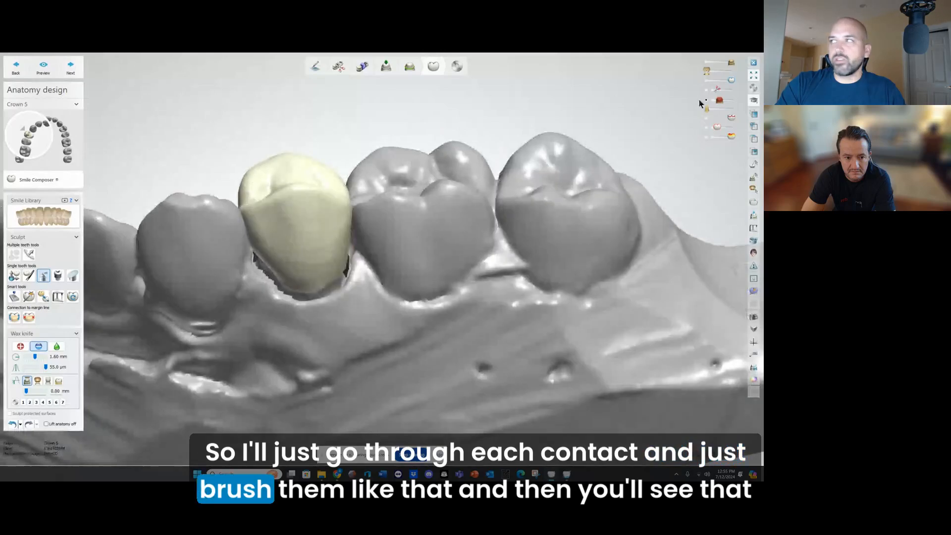
Step: Hide the preparation scan and blend the sharp edges around Crown 5's contacts using wax knife smoothing with a 0.48 mm radius
left_click(707, 64)
right_click_drag(347, 183, 427, 132)
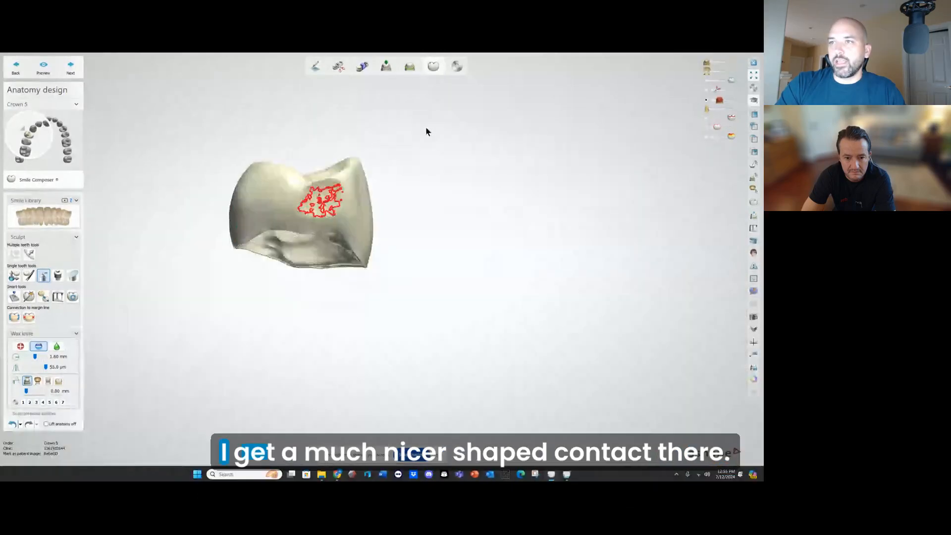
scroll(348, 199, "up", 5)
right_click_drag(348, 201, 312, 232)
left_click(56, 345)
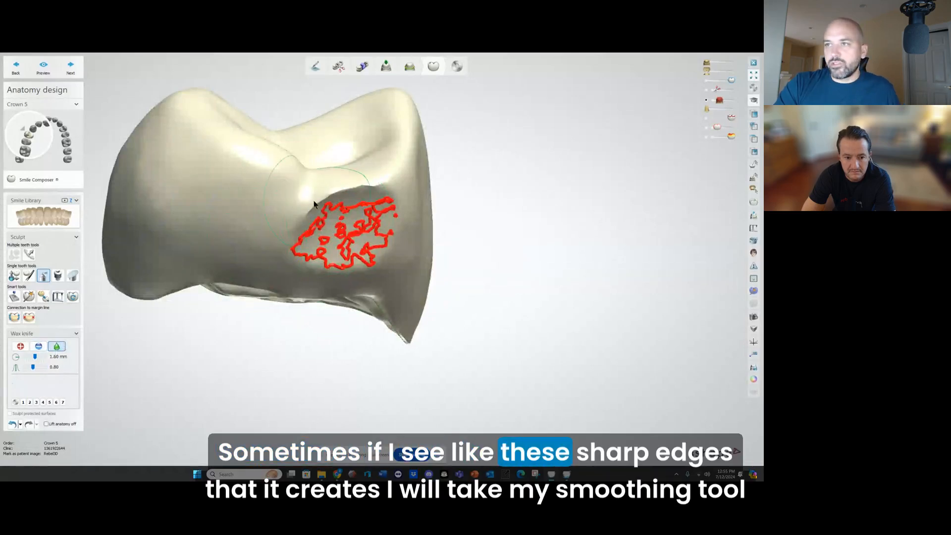
scroll(386, 187, "down", 7, "shift")
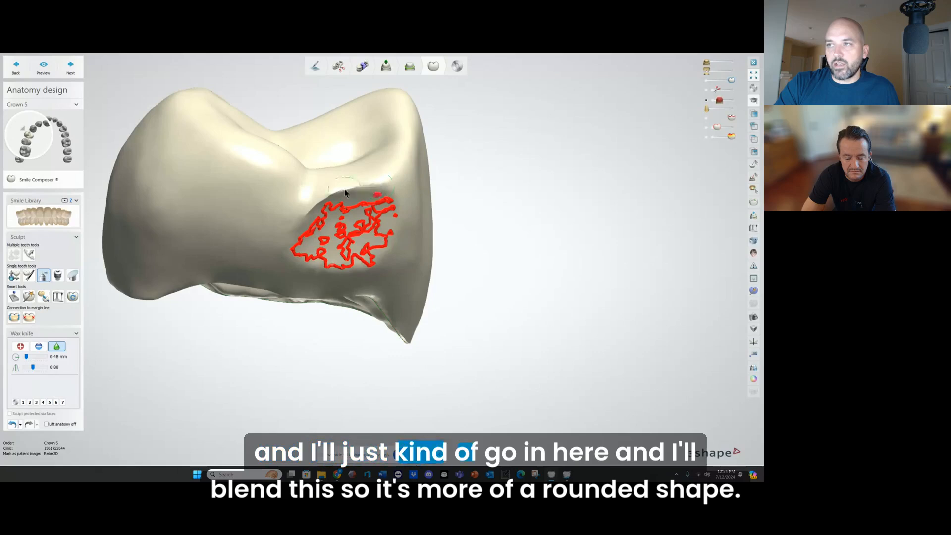
mouse_move(324, 201)
right_mouse_down()
mouse_move(401, 166)
mouse_move(302, 176)
mouse_move(155, 247)
right_mouse_up()
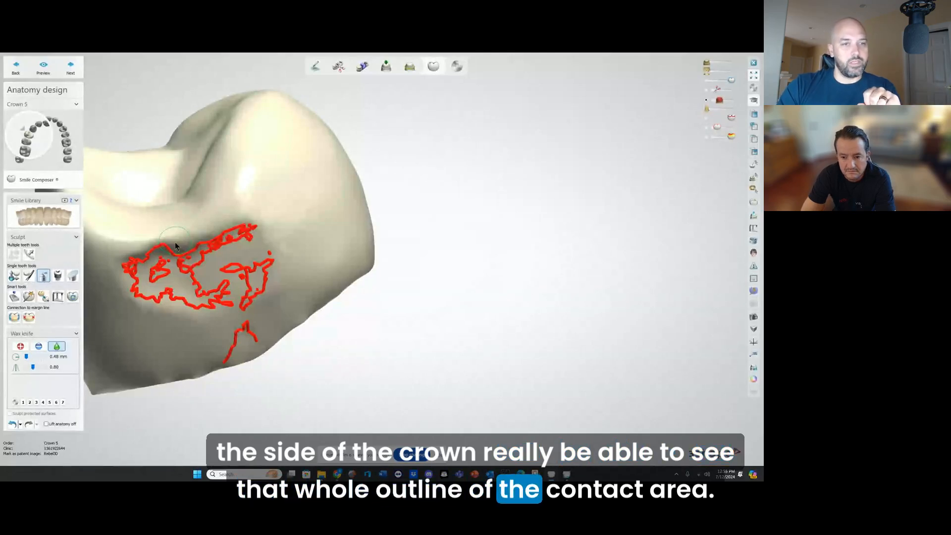
Step: Check the contact outline on the isolated Crown 5 and advance past the anatomy design stage
right_click_drag(224, 233, 297, 262)
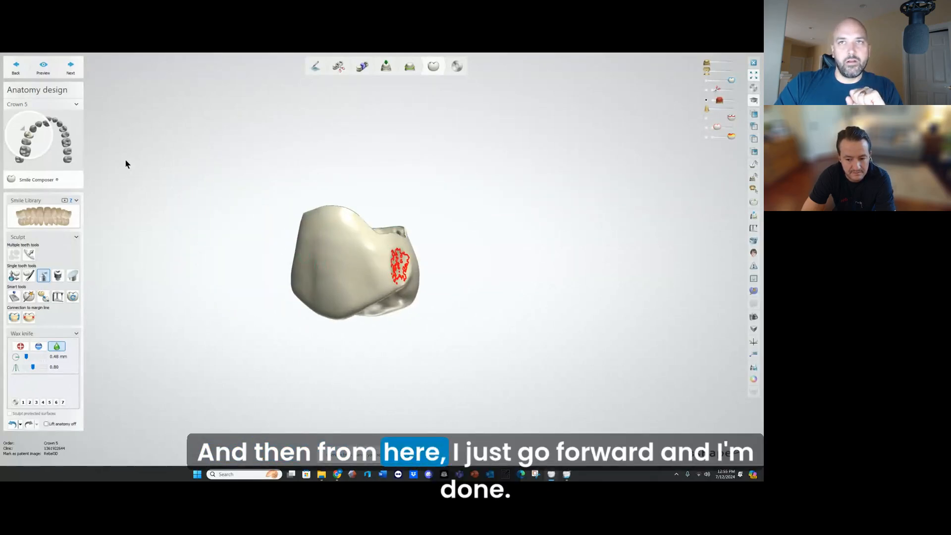
left_click(72, 68)
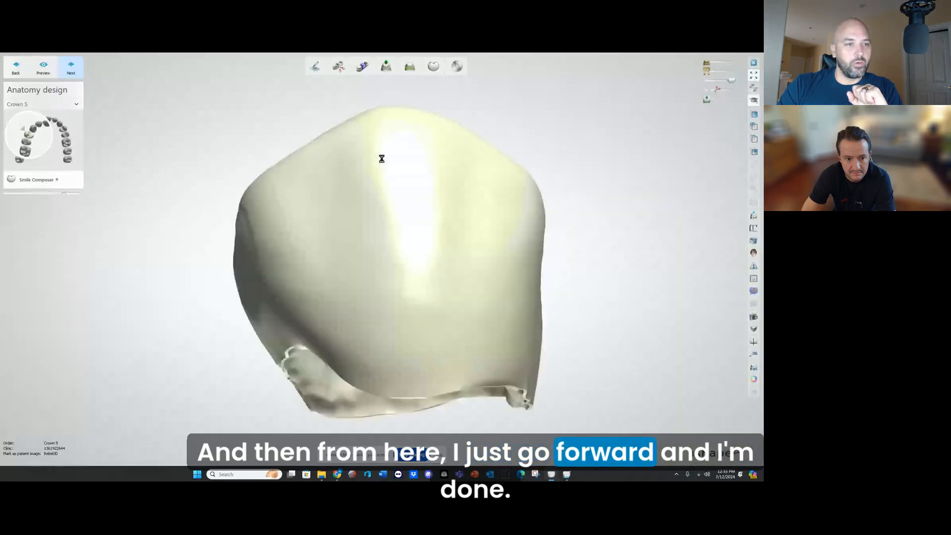